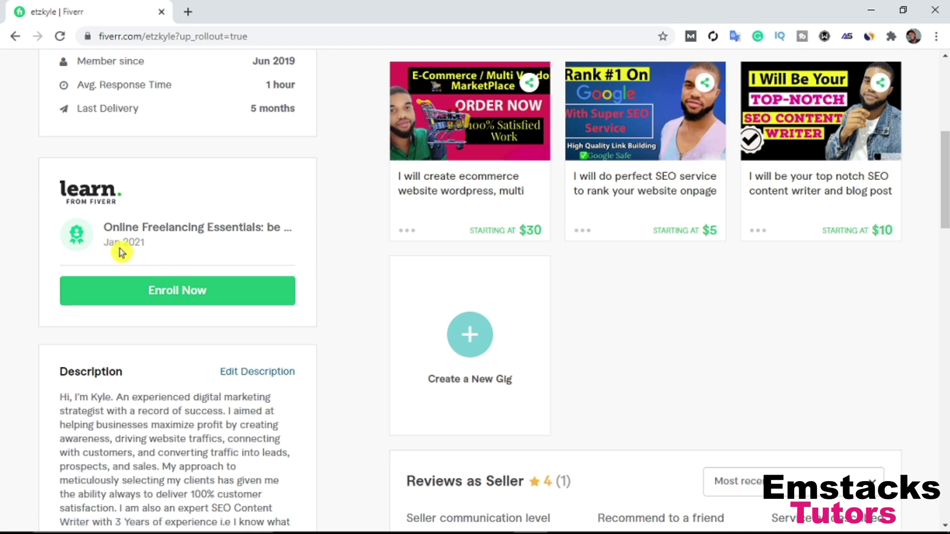
- Examine the seller profile's description, languages, linked accounts and skills sections
scroll(178, 278, down, 2)
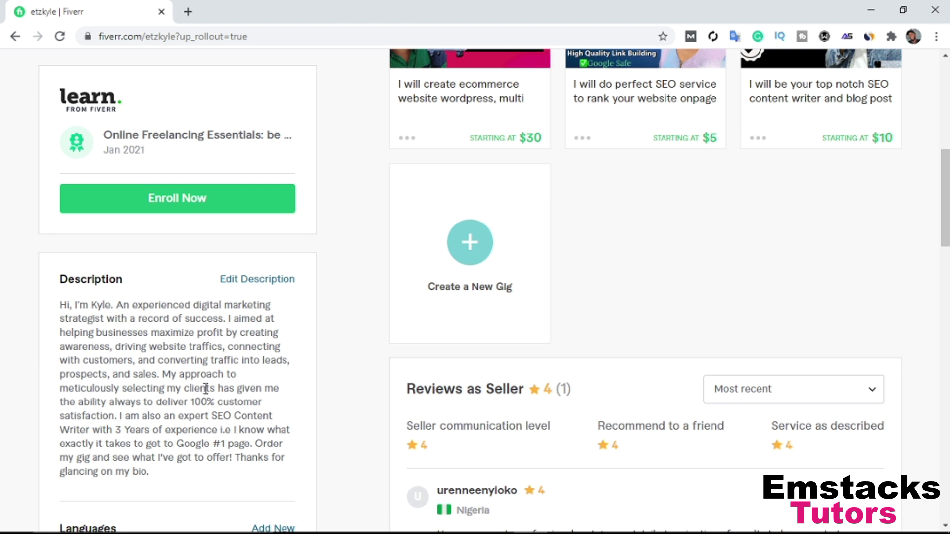
scroll(206, 389, down, 1)
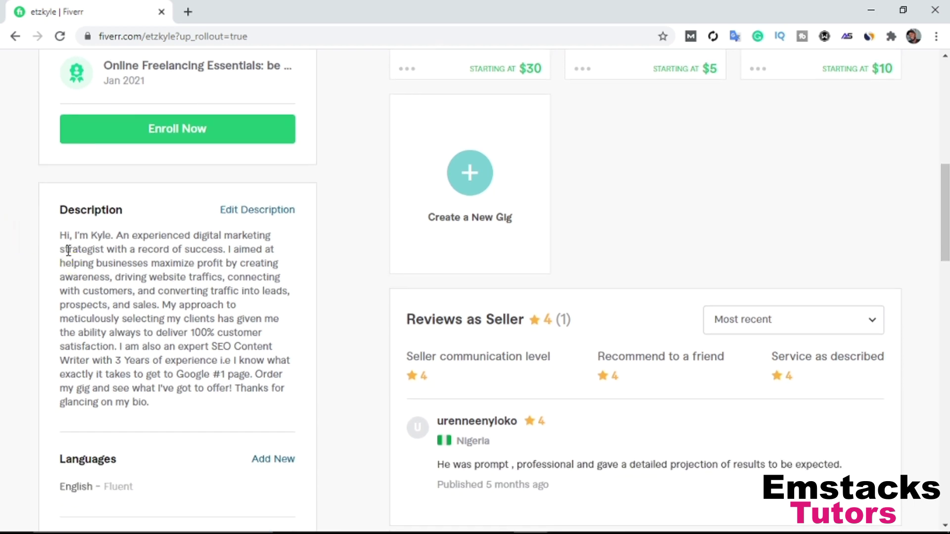
scroll(190, 376, down, 3)
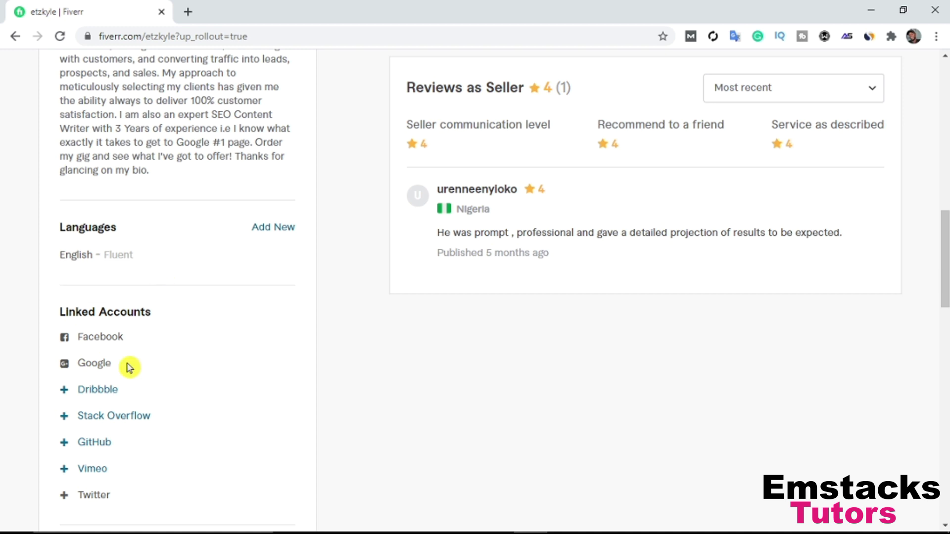
scroll(148, 373, down, 2)
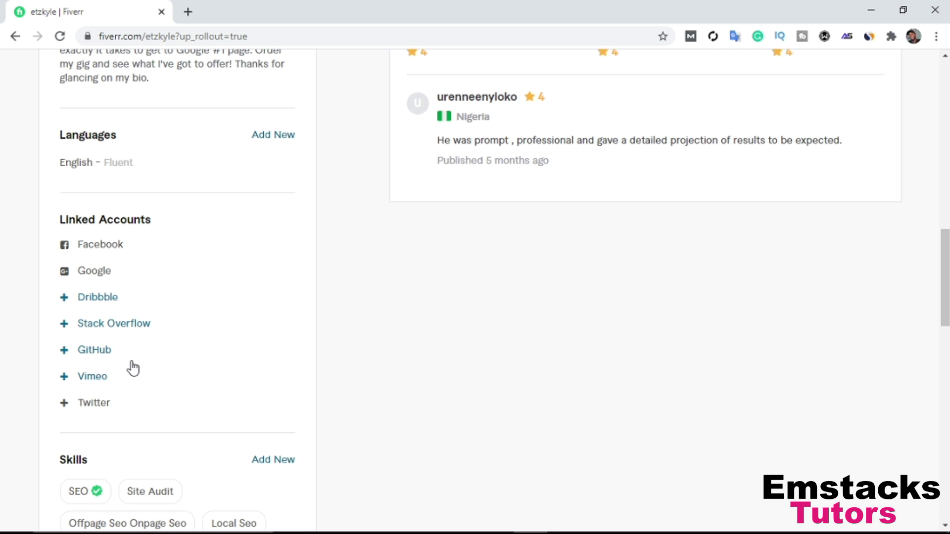
scroll(180, 424, down, 1)
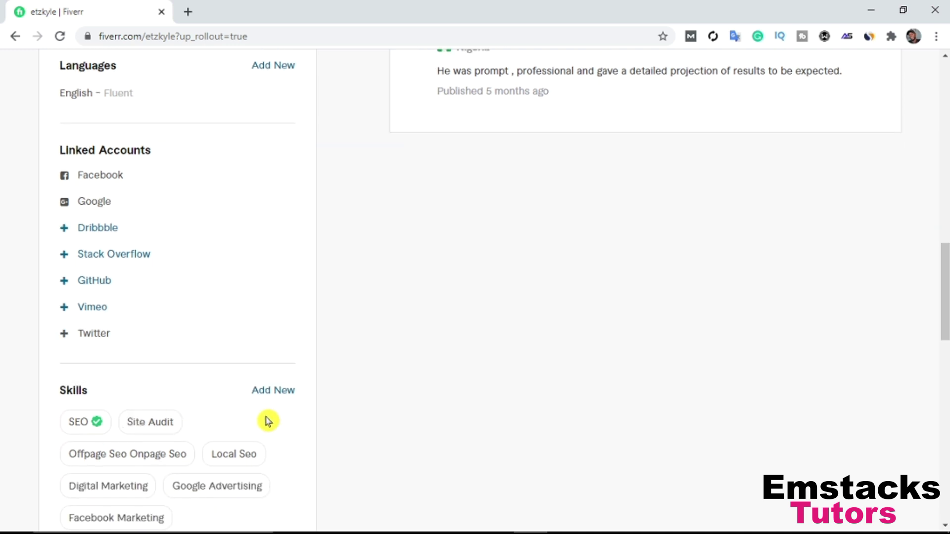
scroll(191, 400, down, 2)
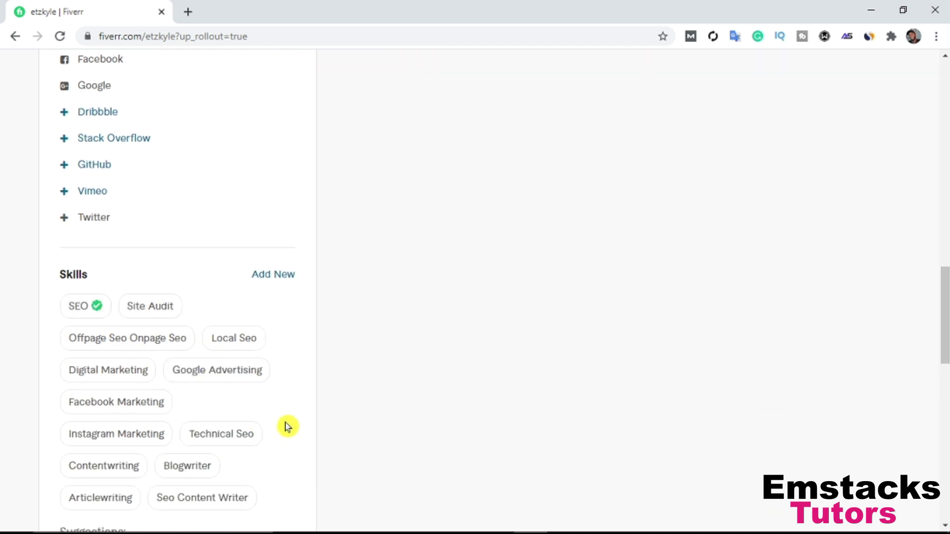
scroll(290, 431, down, 1)
mouse_move(207, 305)
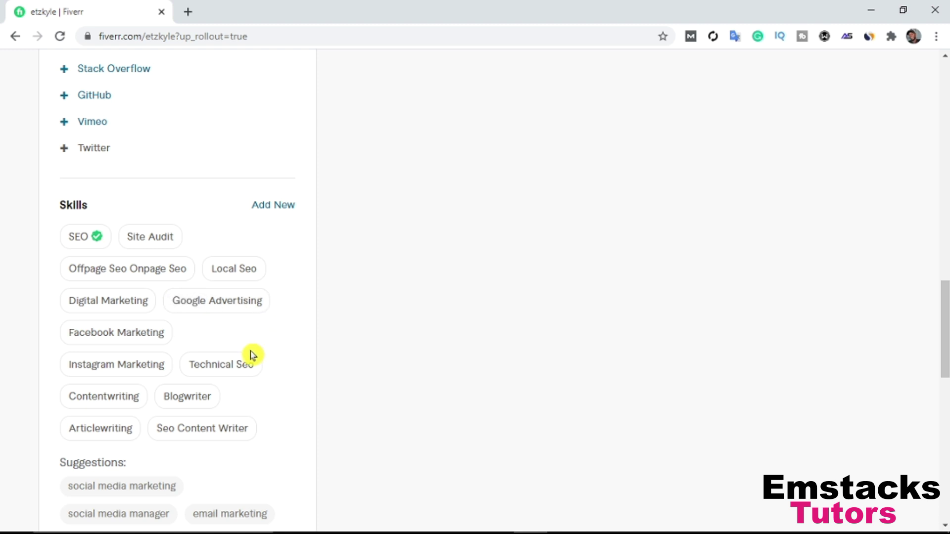
mouse_move(253, 363)
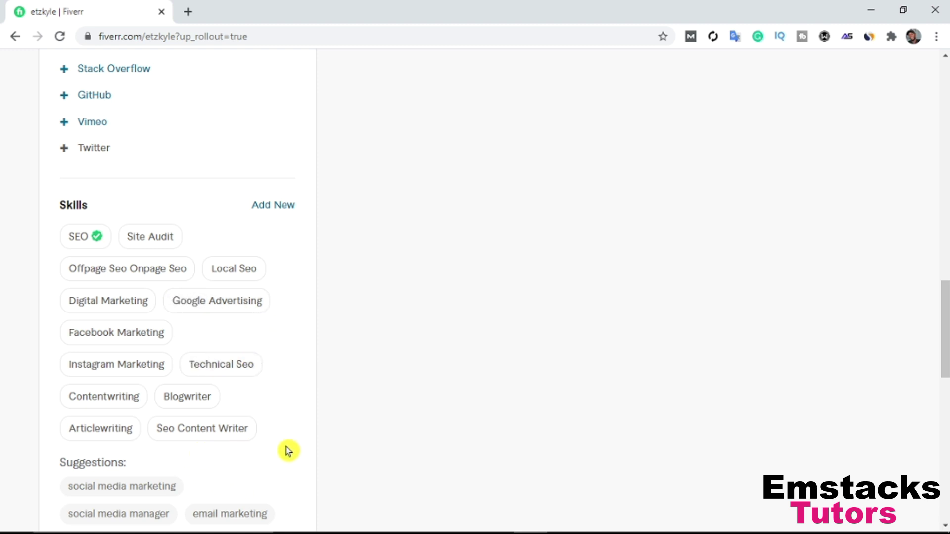
scroll(214, 407, down, 1)
mouse_move(83, 203)
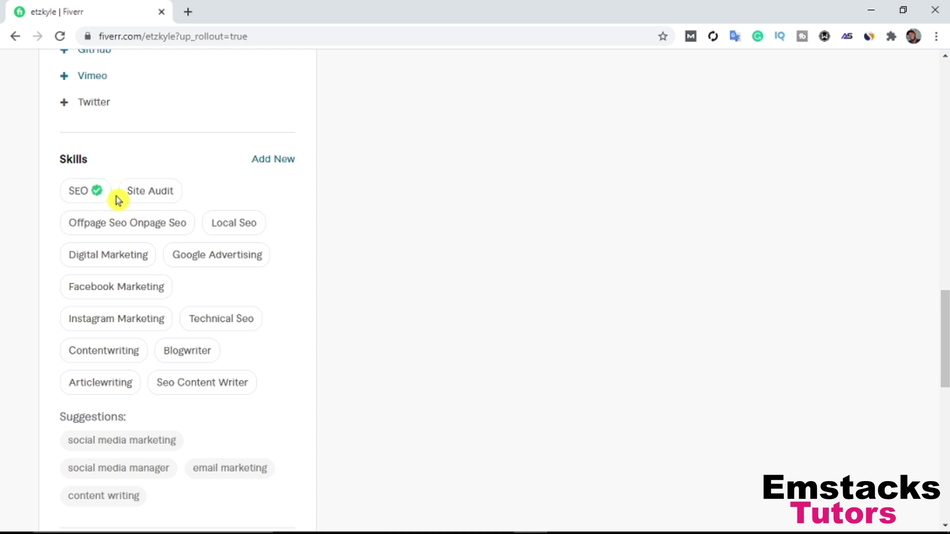
- Open the paused gig about building and redesigning a stunning WordPress website in a new browser tab and switch to it
scroll(600, 450, up, 20)
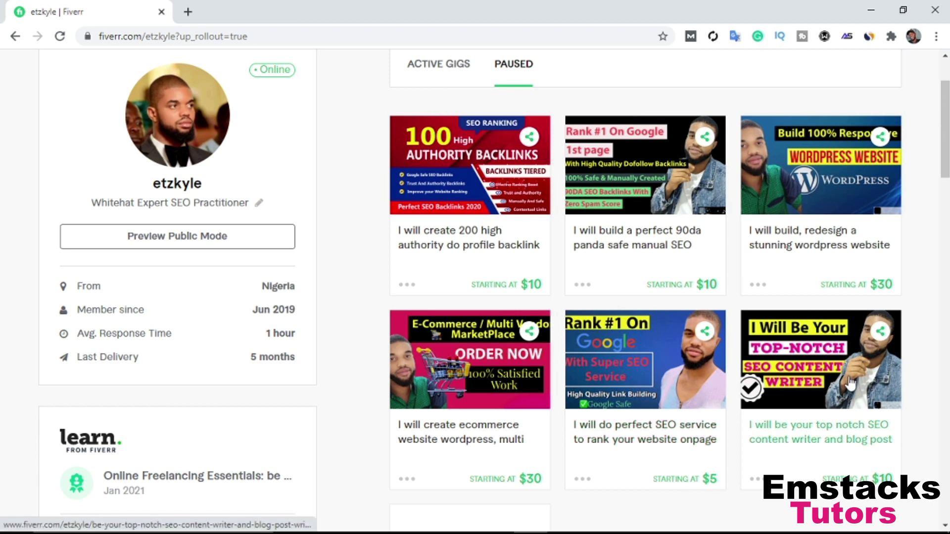
right_click(784, 250)
click(795, 256)
click(229, 10)
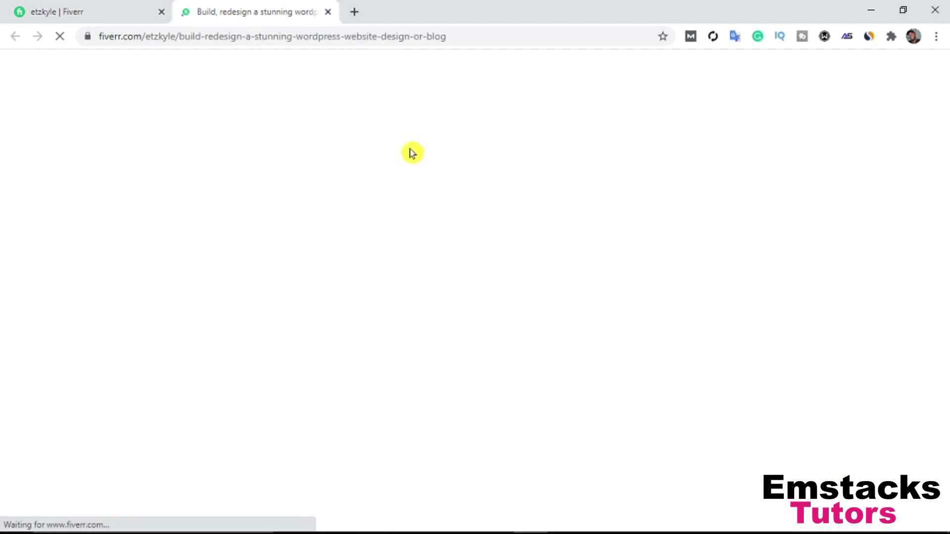
- Look over the WordPress gig's cover image, thumbnails, package details and About This Gig section
scroll(445, 238, down, 10)
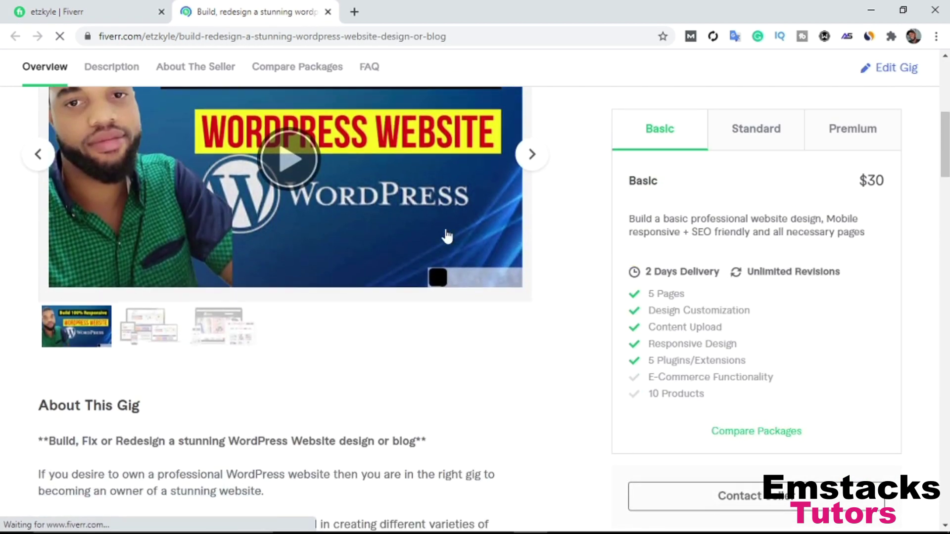
scroll(324, 183, up, 2)
scroll(287, 170, up, 2)
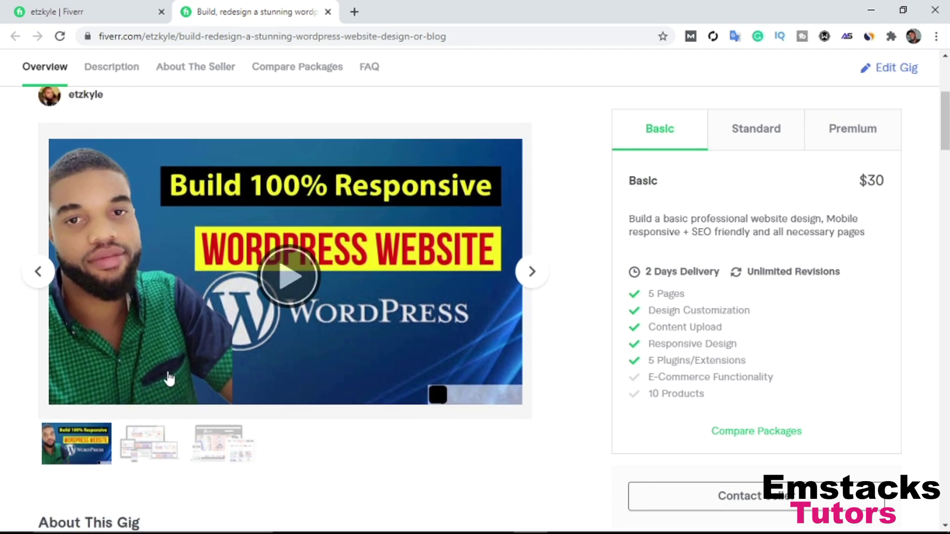
scroll(282, 336, down, 6)
scroll(303, 396, up, 6)
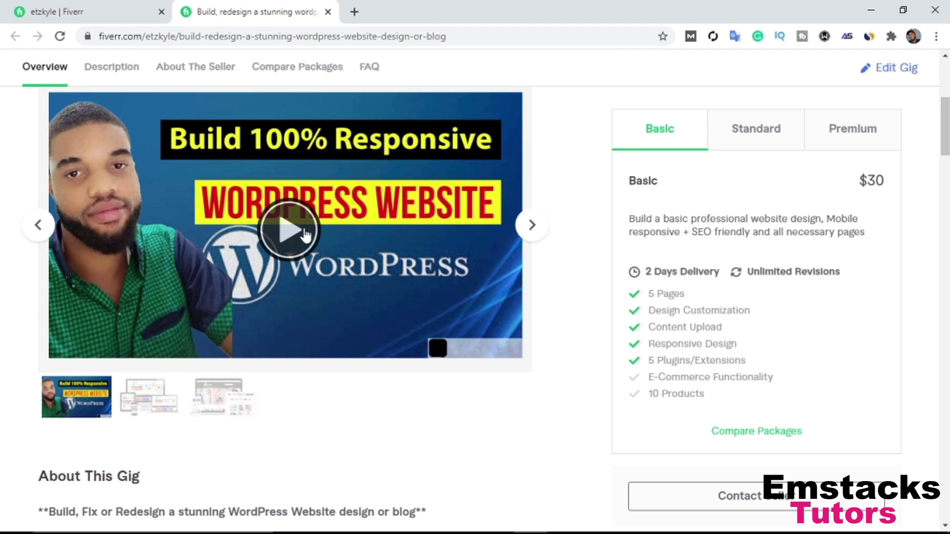
scroll(191, 448, down, 2)
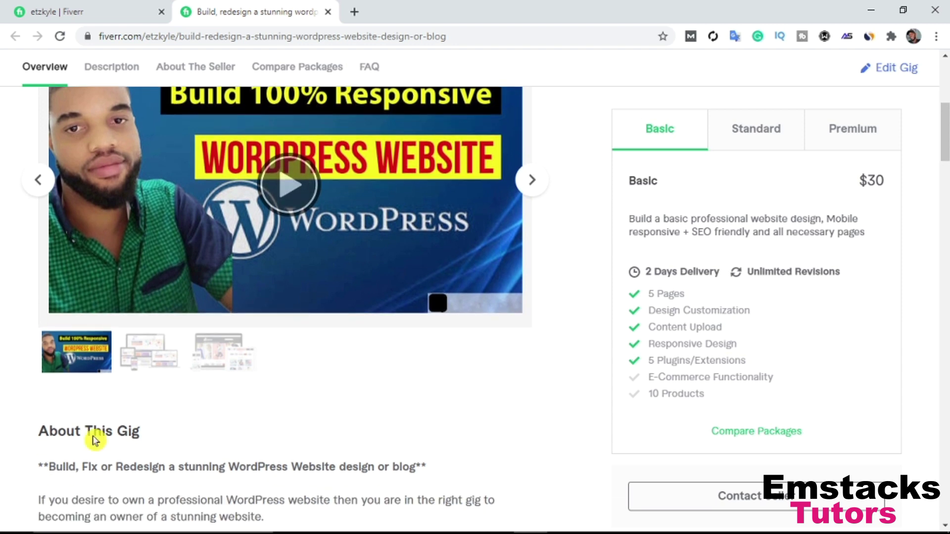
scroll(292, 248, up, 2)
- Play the gig's audio sample while reading the gig description, and pause the audio
click(297, 255)
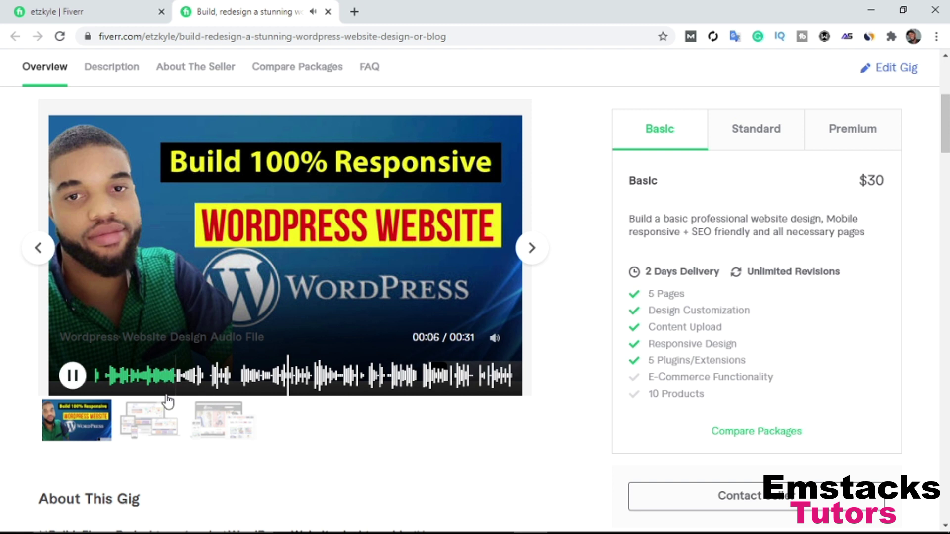
scroll(458, 386, down, 5)
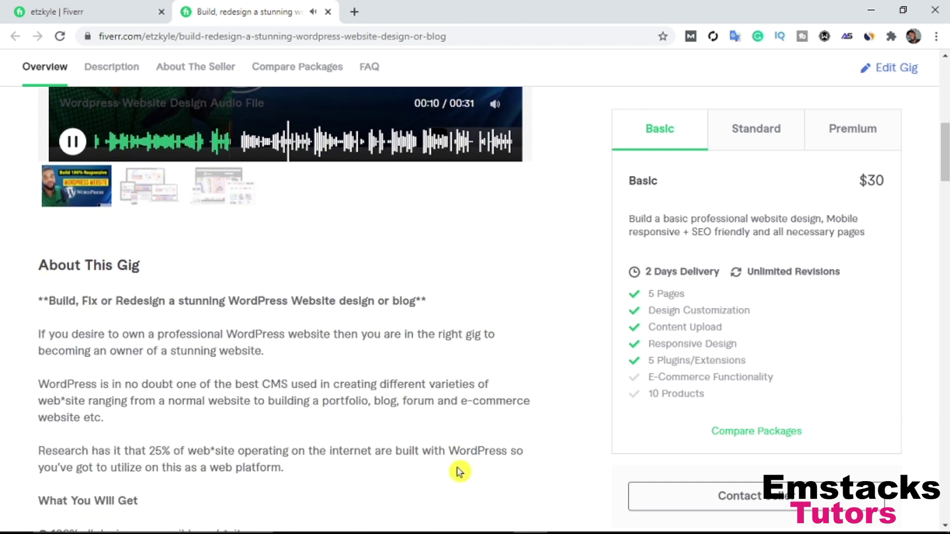
scroll(458, 471, down, 3)
scroll(392, 462, down, 1)
scroll(375, 347, up, 9)
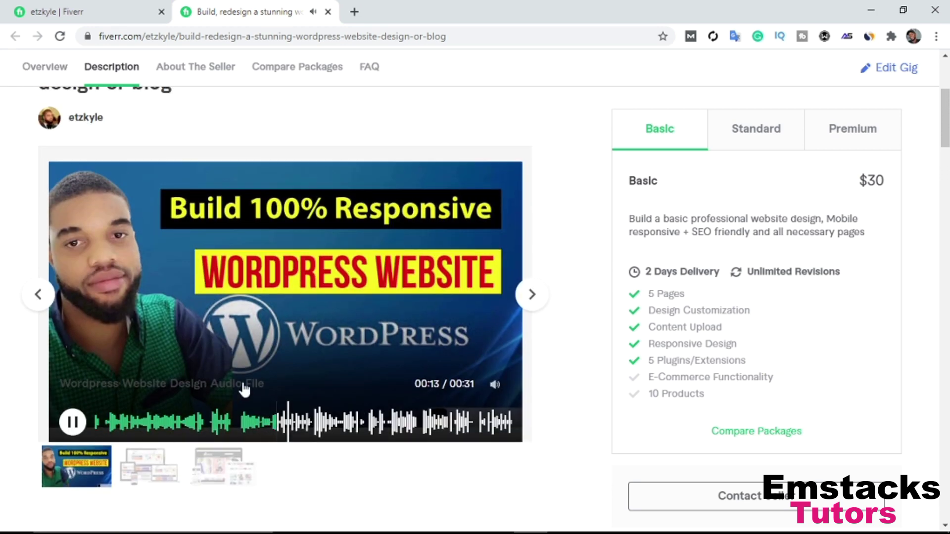
click(72, 423)
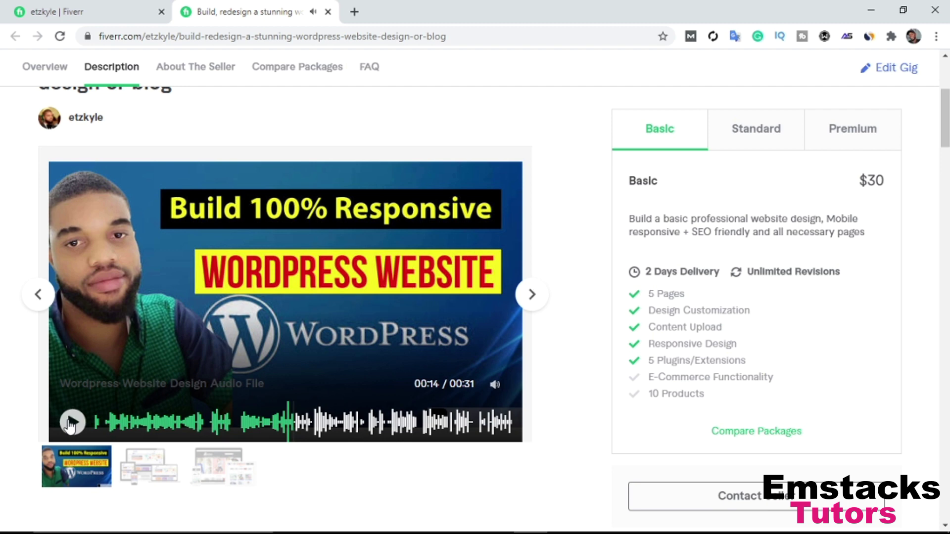
scroll(156, 288, down, 9)
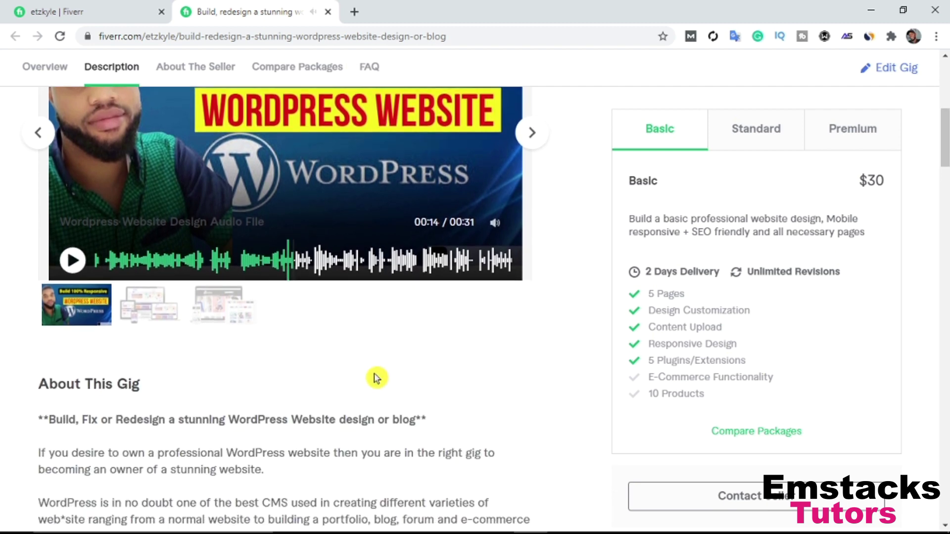
scroll(114, 317, down, 2)
- Return to the seller profile page and reopen the profile from the account options
click(99, 10)
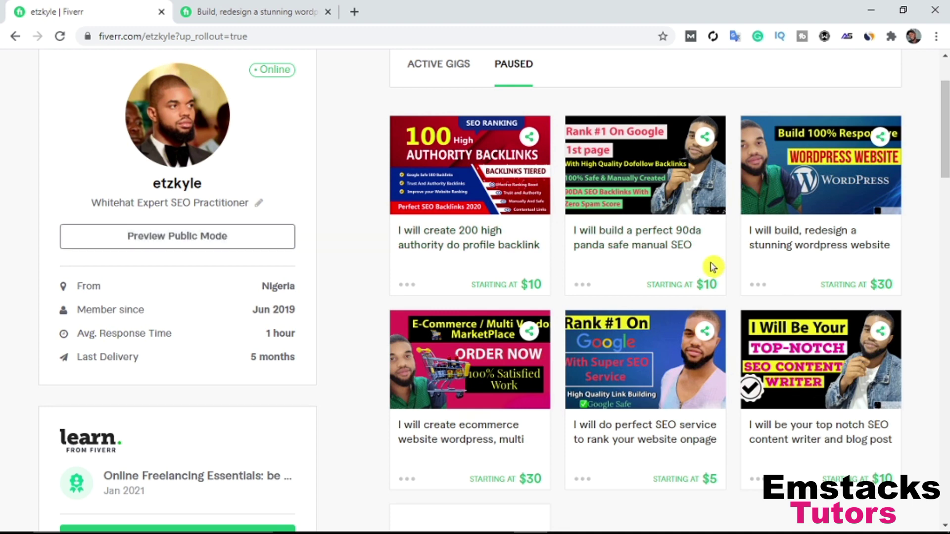
scroll(667, 253, up, 1)
scroll(684, 260, down, 3)
scroll(907, 170, up, 4)
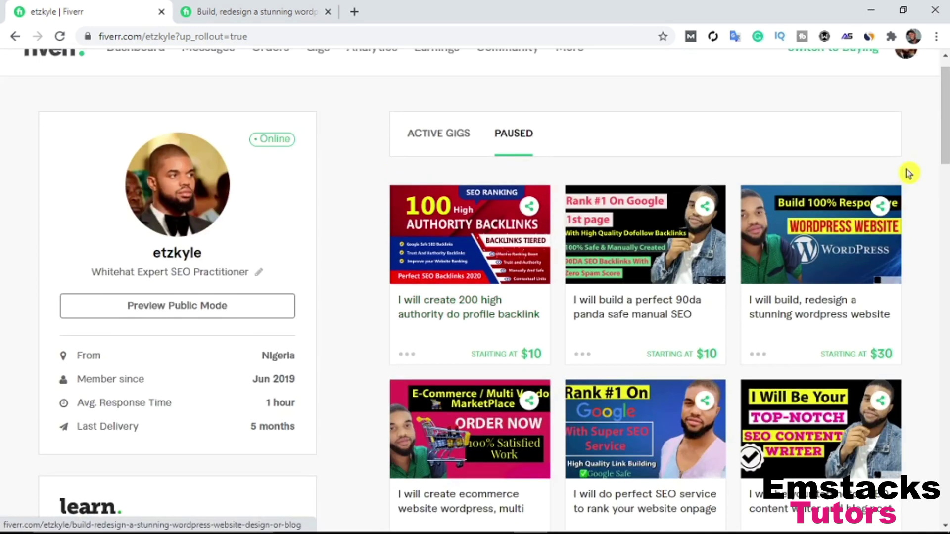
click(904, 81)
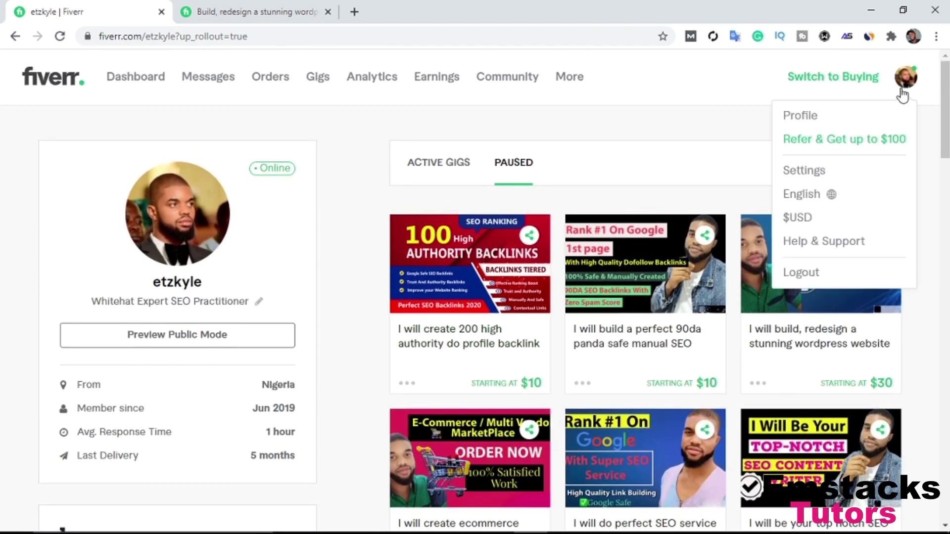
click(799, 117)
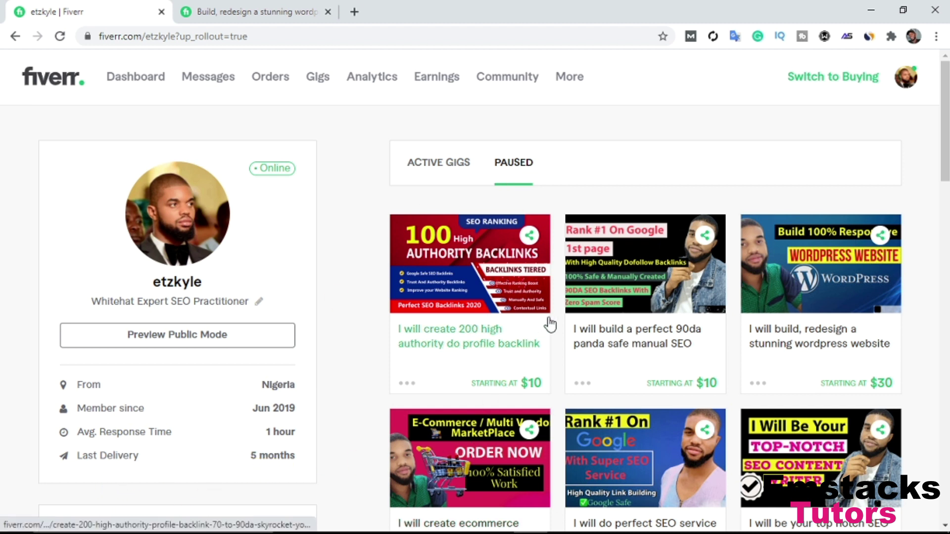
- Start creating a new gig from the profile's gig list
drag(945, 136, 945, 243)
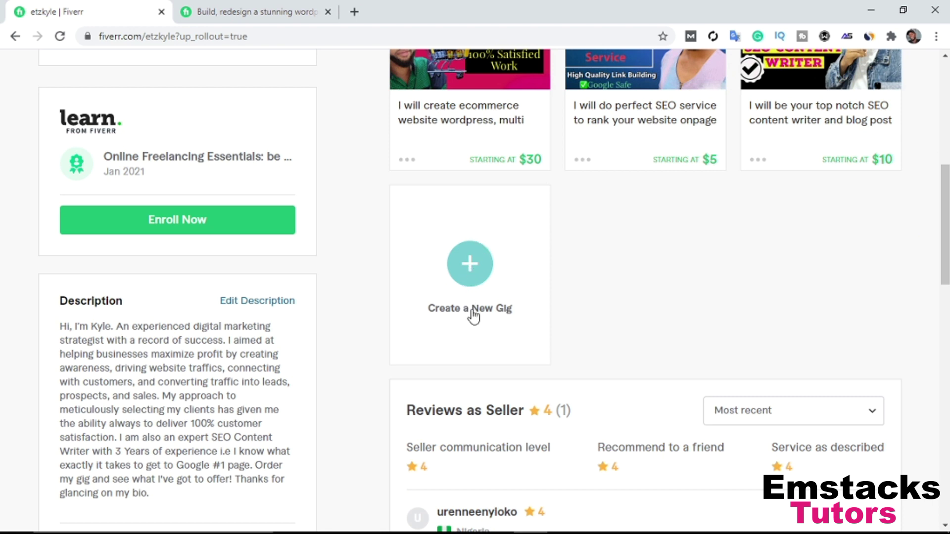
click(470, 285)
click(468, 277)
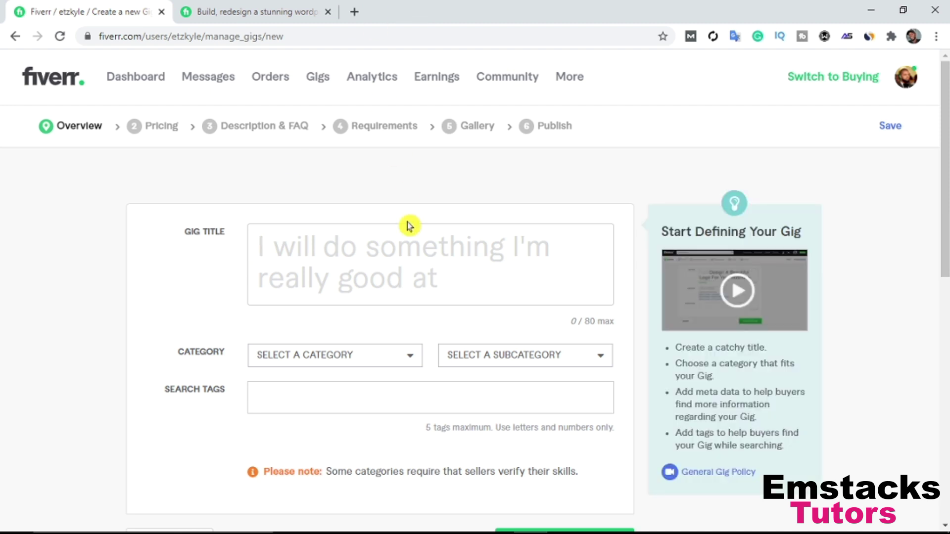
- Check the title and category of the existing WordPress gig for reference, and return to the new gig's title field
click(238, 9)
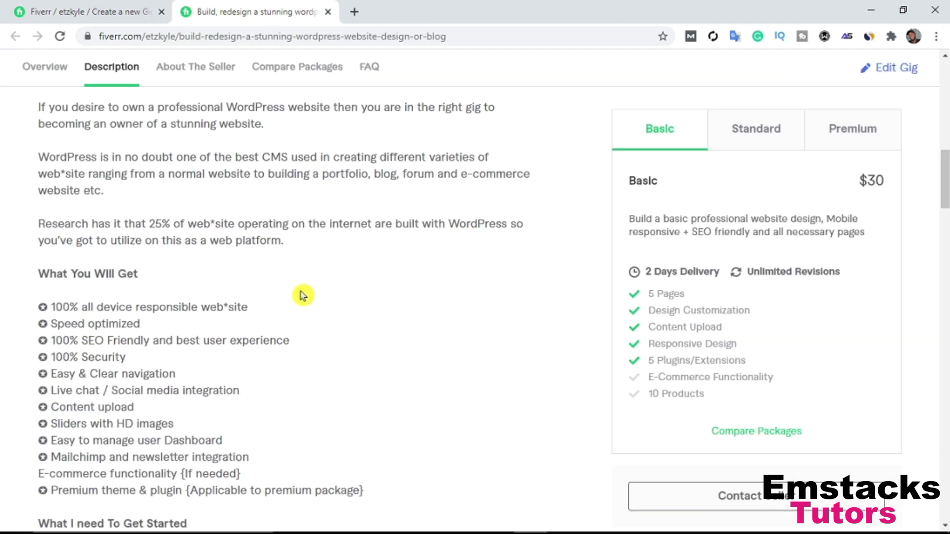
scroll(304, 301, up, 8)
scroll(301, 297, up, 3)
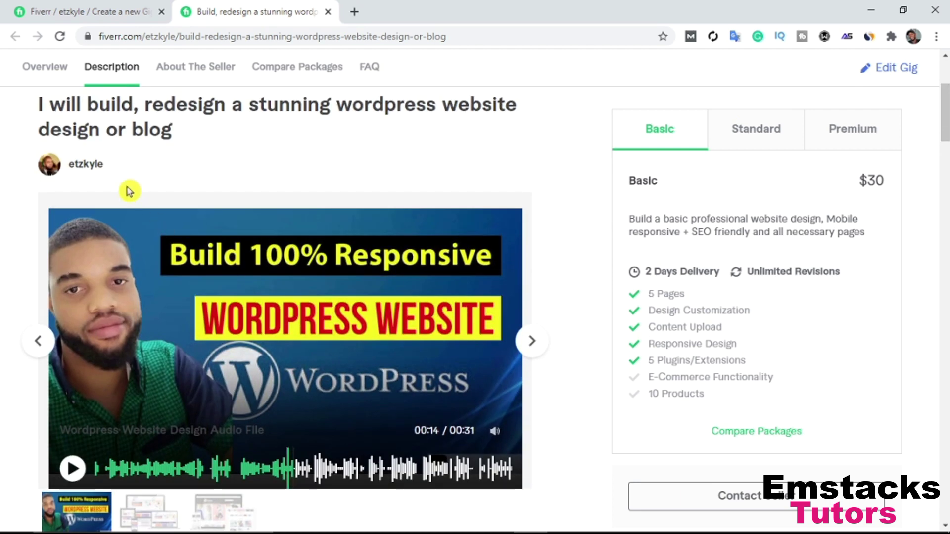
scroll(127, 191, up, 1)
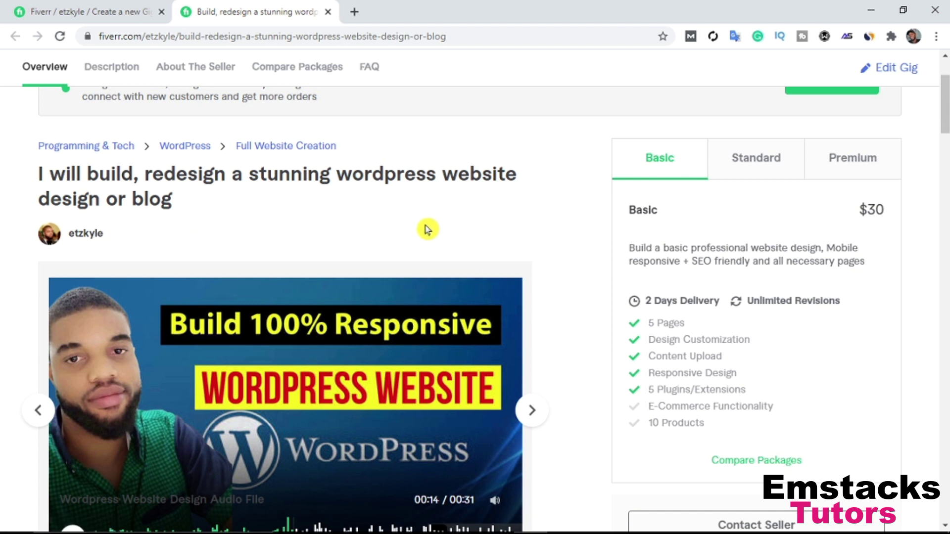
click(117, 6)
click(260, 236)
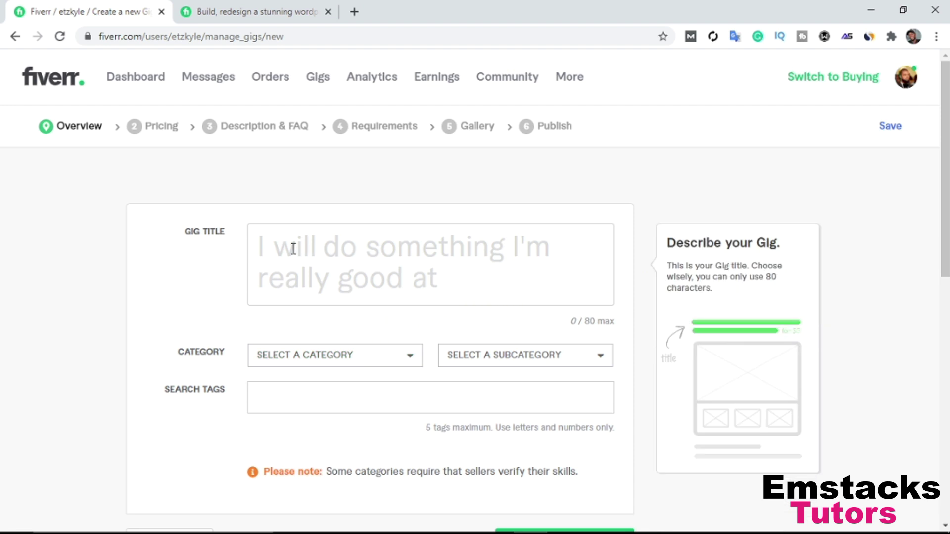
- Copy the title "I will build, redesign a stunning wordpress website design or blog" from the existing gig into the new gig's title
click(244, 11)
drag(179, 200, 43, 185)
right_click(47, 184)
click(64, 187)
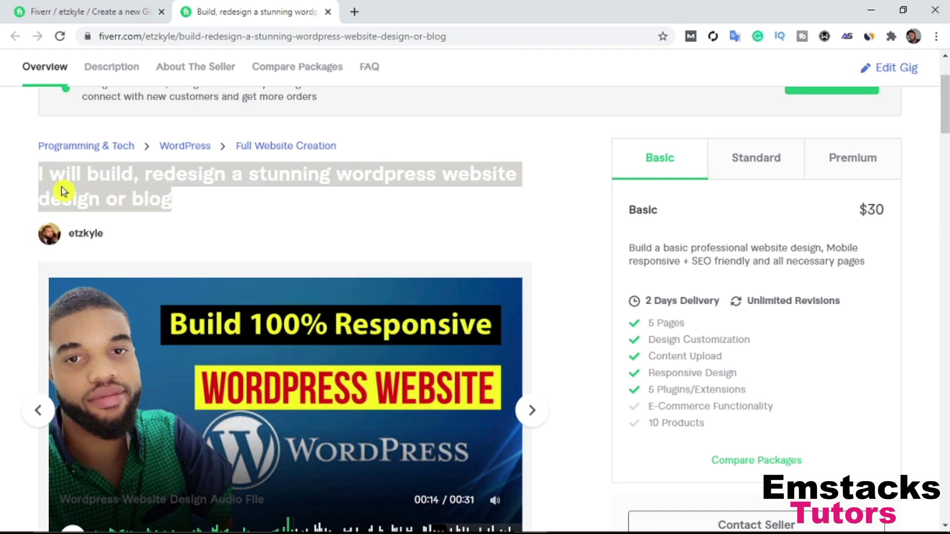
click(83, 22)
click(283, 265)
key(ctrl+v)
scroll(286, 265, up, 1)
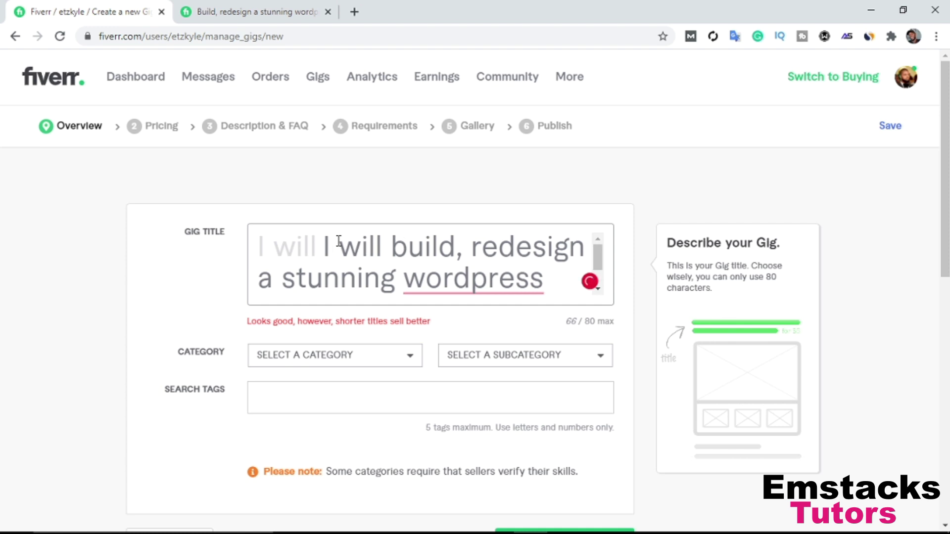
- Remove the duplicate "I will" from the gig title and correct "wordpress" to the suggested spelling "WordPress"
drag(391, 247, 326, 246)
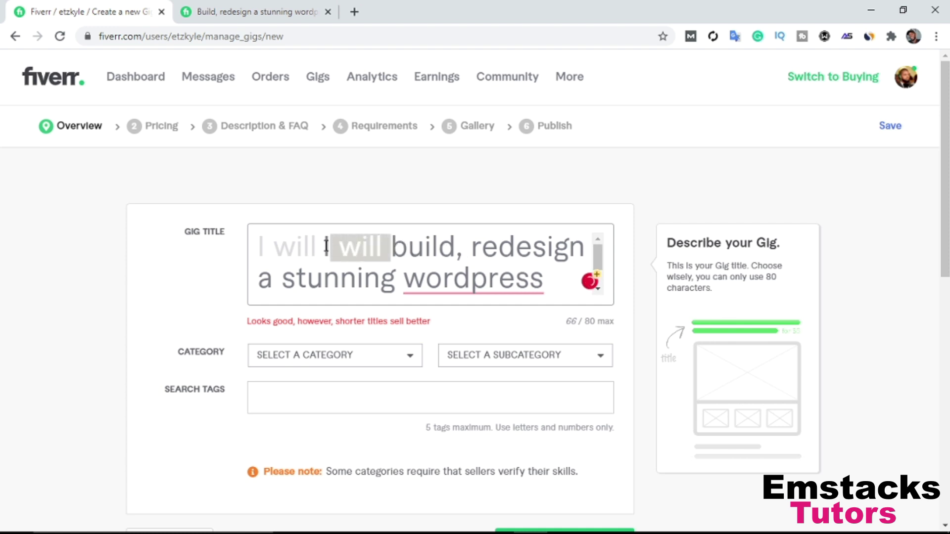
key(BackSpace)
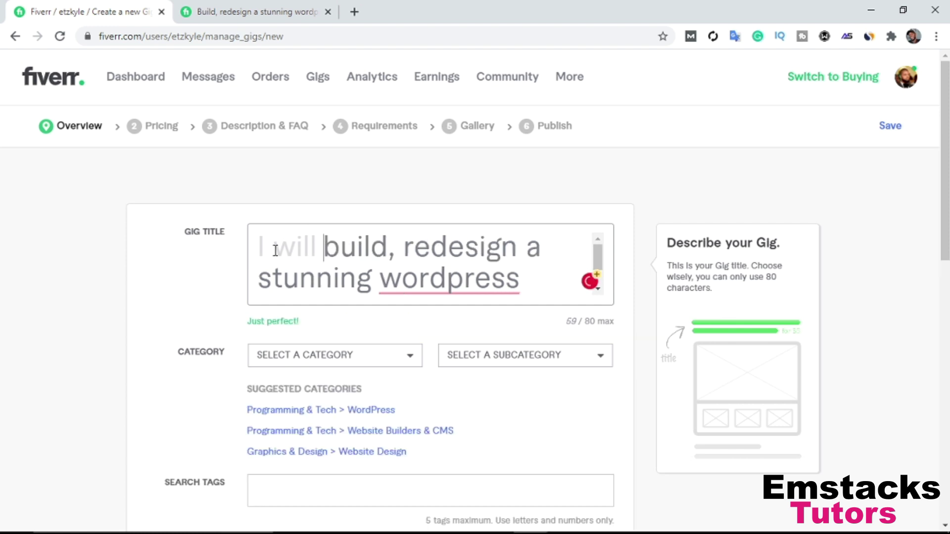
mouse_move(425, 277)
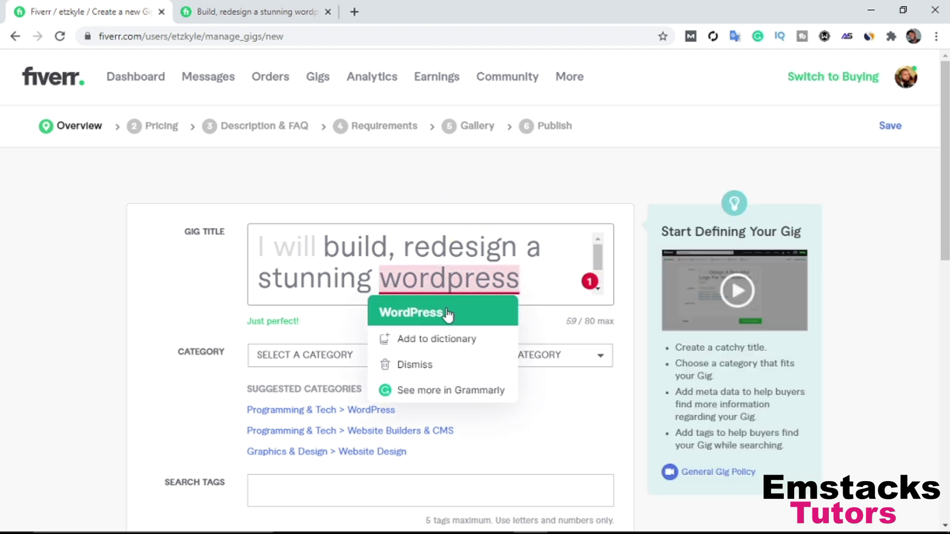
click(448, 313)
- Review the full gig title, its character count and the suggested categories in the overview form
scroll(322, 277, down, 1)
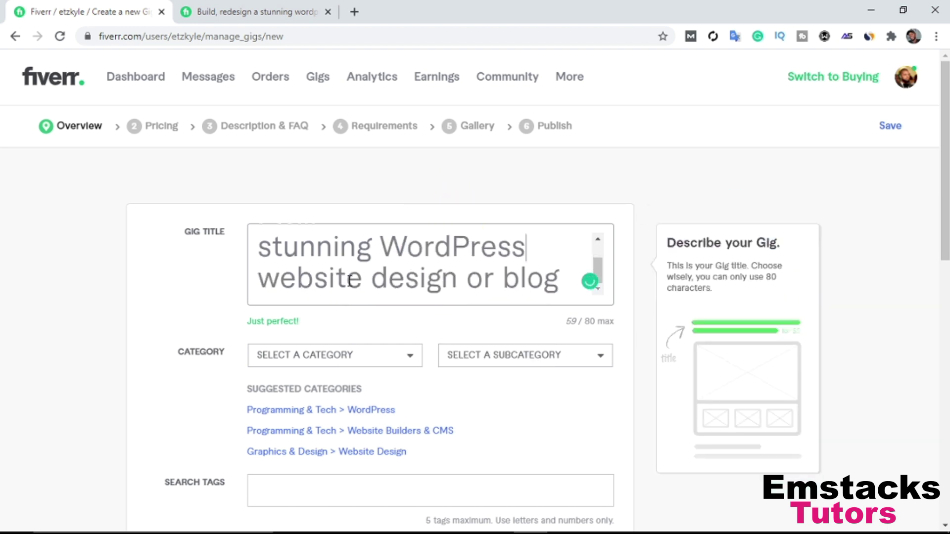
scroll(421, 286, down, 3)
scroll(426, 221, up, 1)
scroll(423, 222, up, 2)
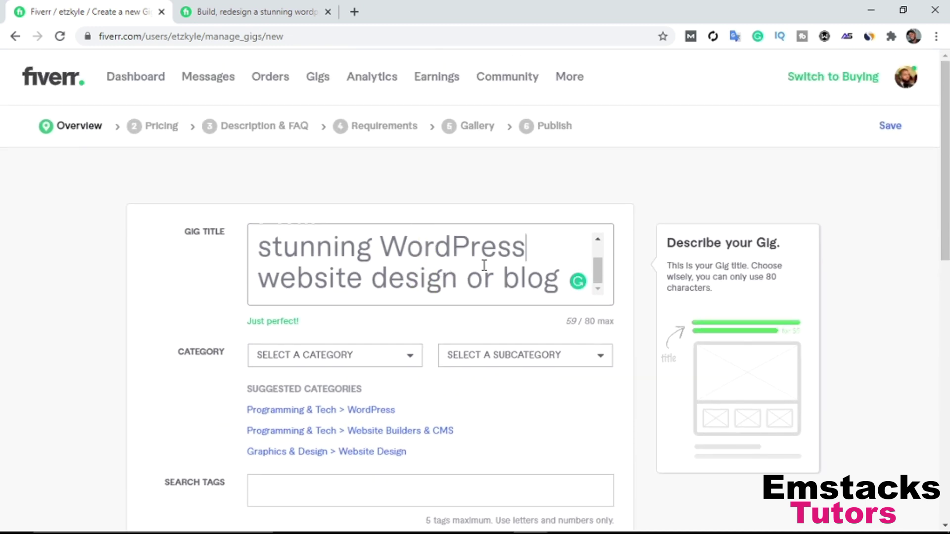
scroll(478, 270, up, 1)
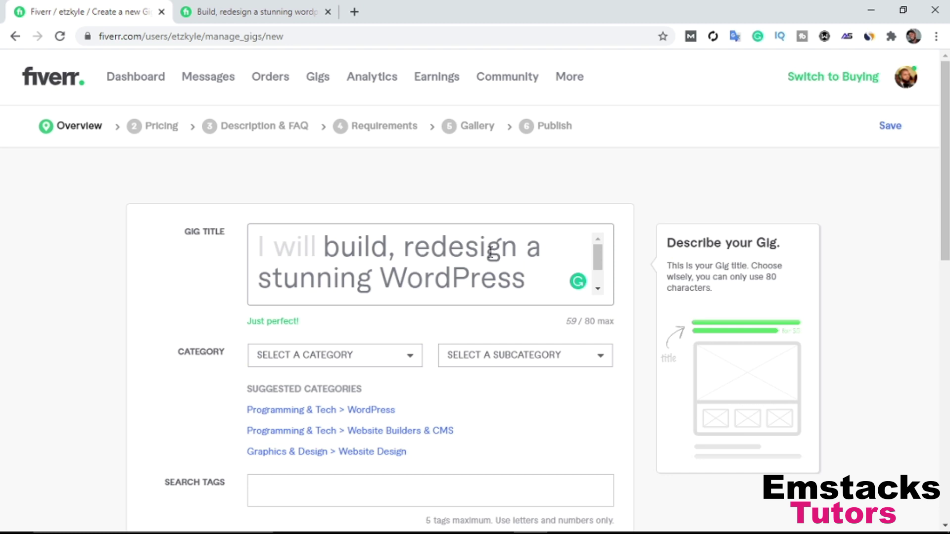
scroll(395, 286, down, 1)
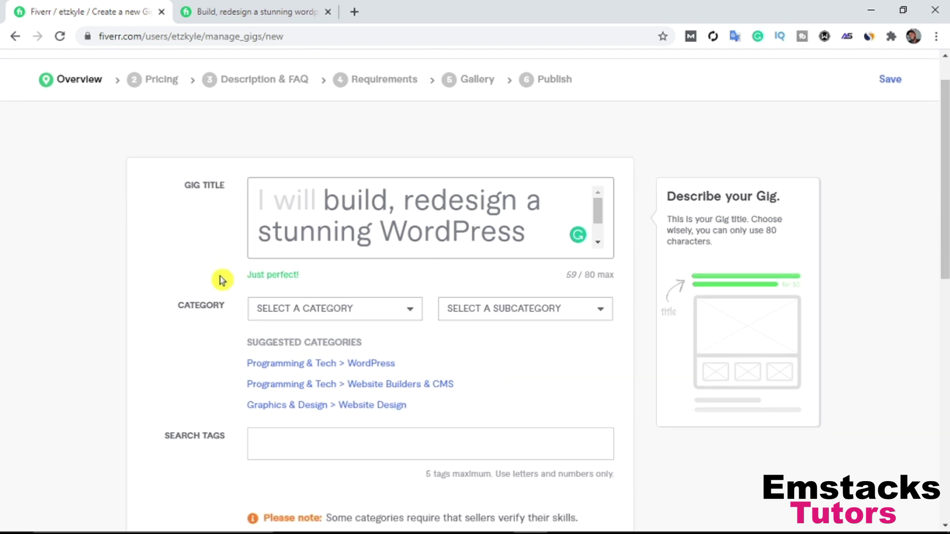
scroll(168, 295, down, 2)
mouse_move(244, 117)
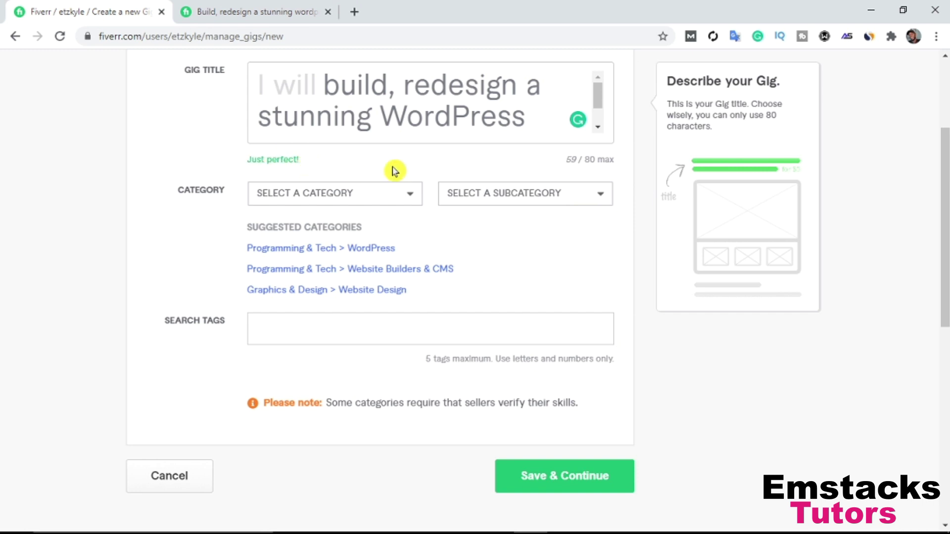
scroll(559, 104, down, 1)
scroll(545, 114, down, 1)
scroll(538, 119, up, 3)
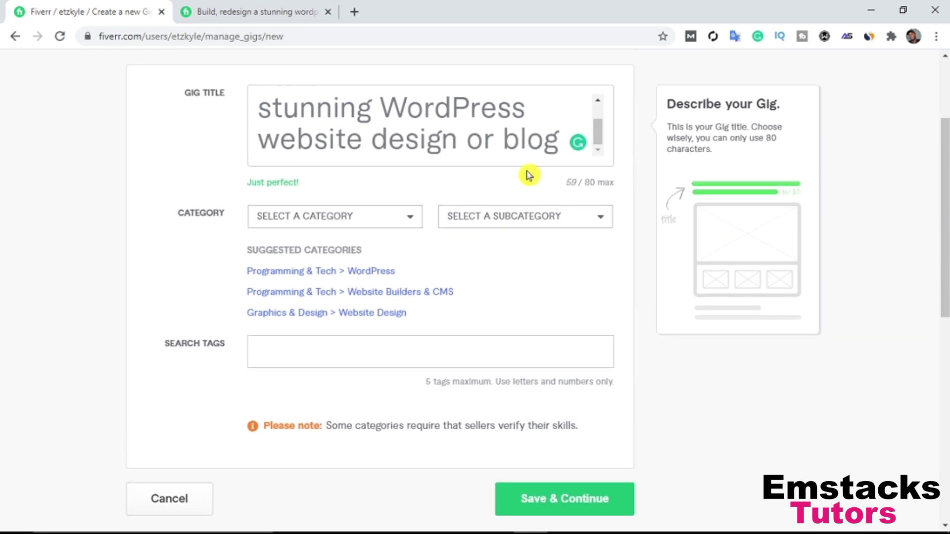
mouse_move(596, 191)
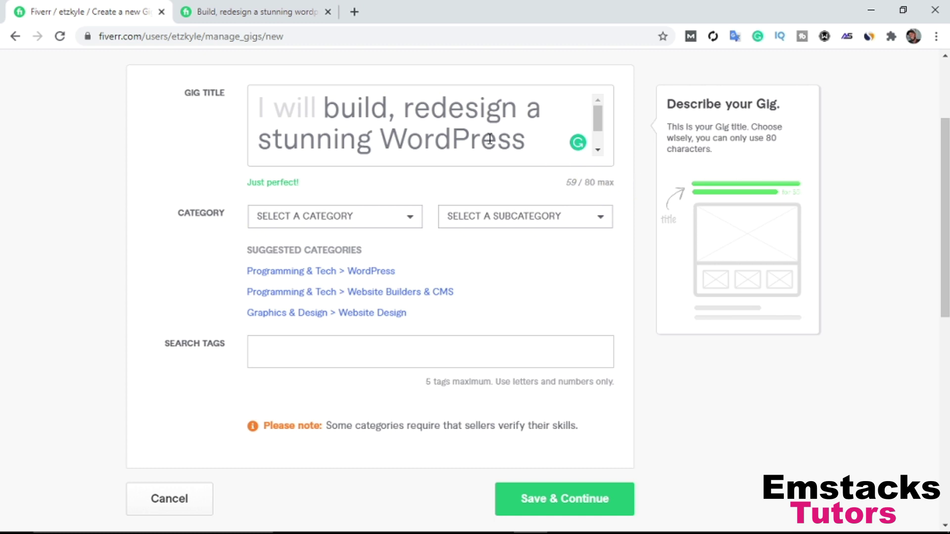
- Look through the available gig categories and set the category to Graphics & Design
scroll(490, 140, down, 4)
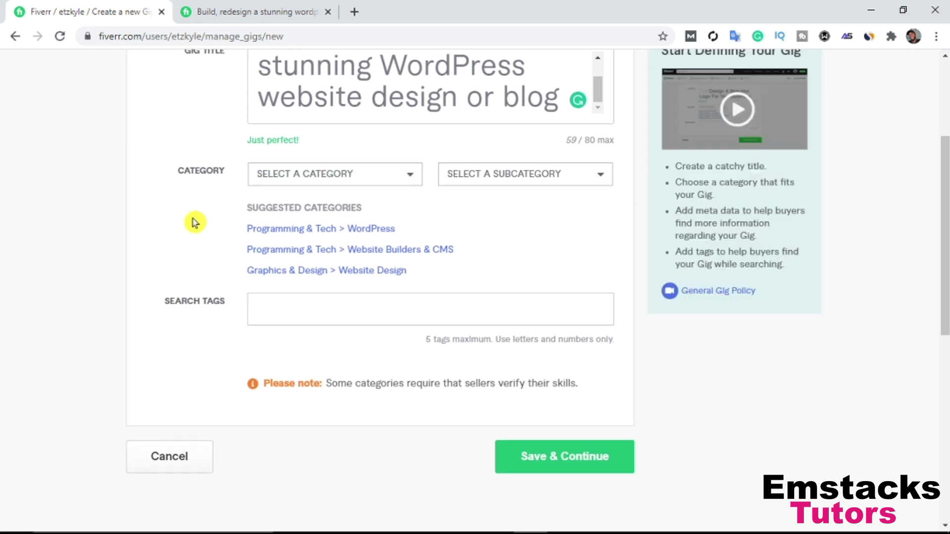
mouse_move(195, 142)
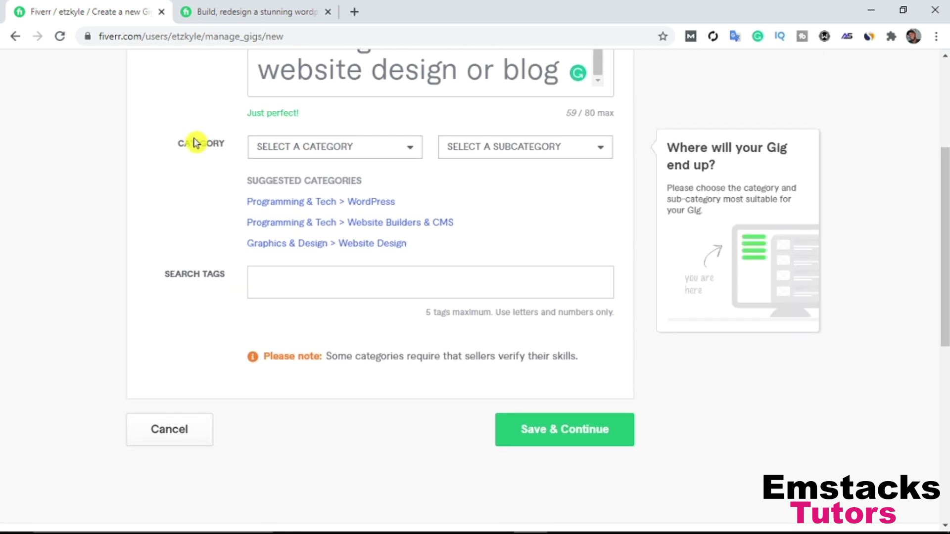
click(296, 153)
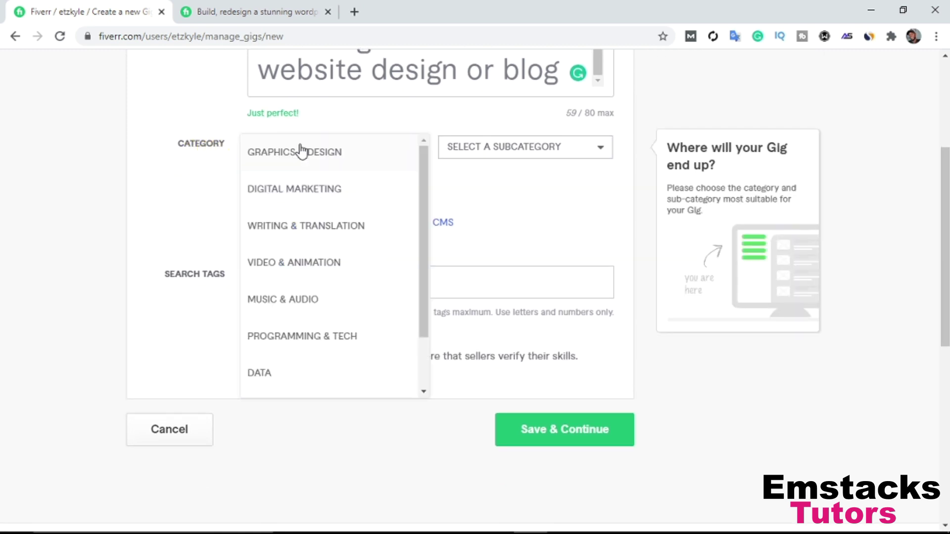
mouse_move(346, 110)
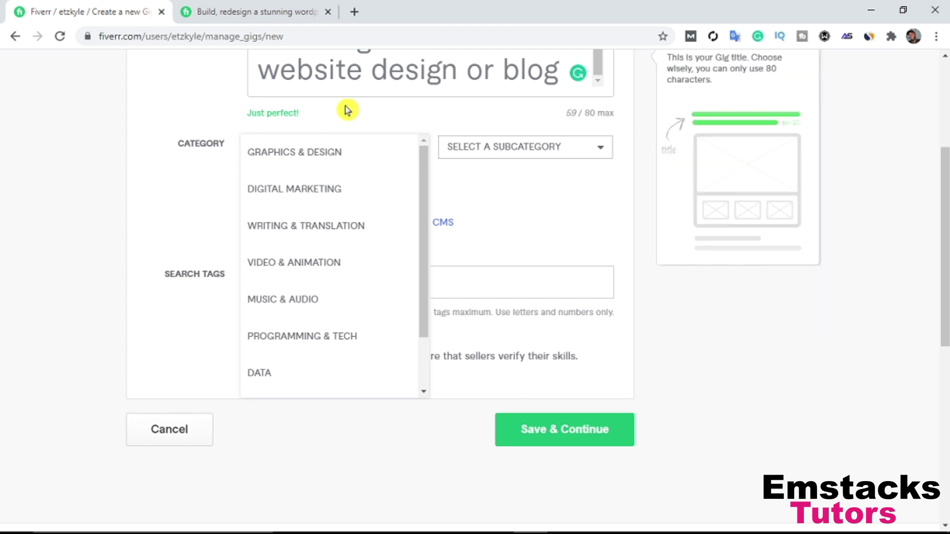
mouse_move(297, 169)
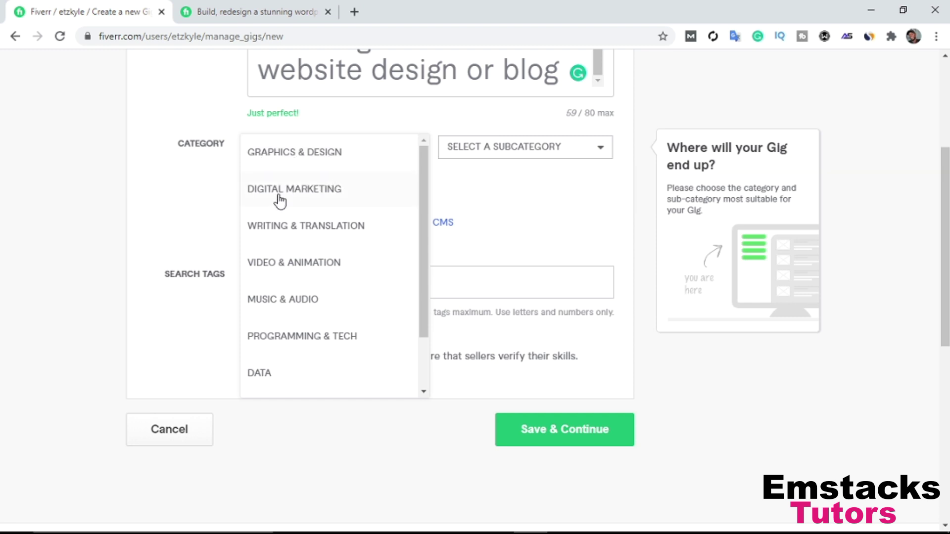
scroll(298, 312, down, 2)
scroll(301, 334, down, 2)
scroll(316, 277, up, 3)
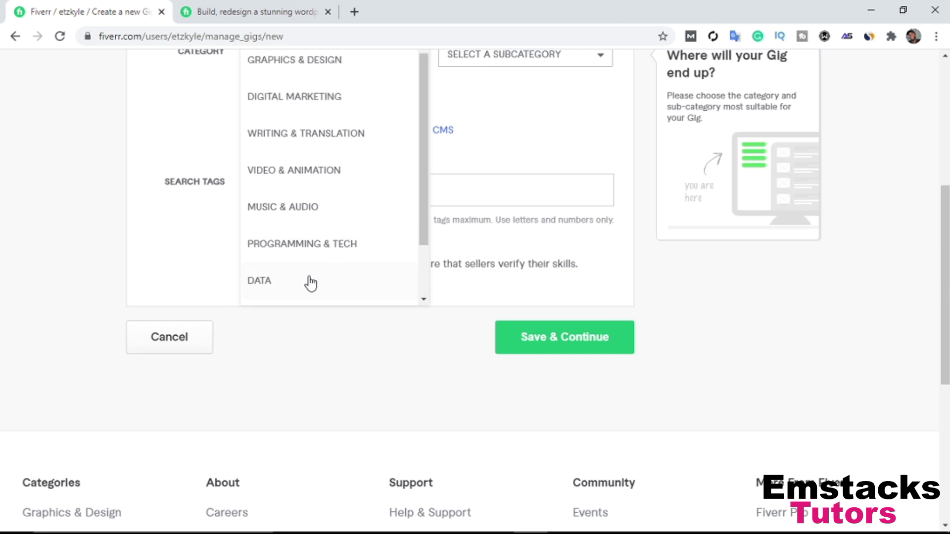
scroll(256, 339, up, 2)
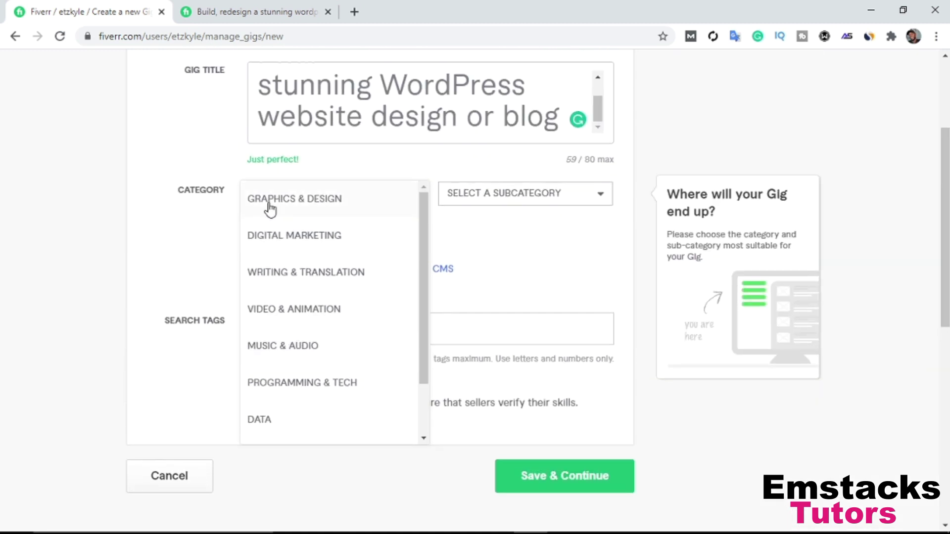
click(300, 203)
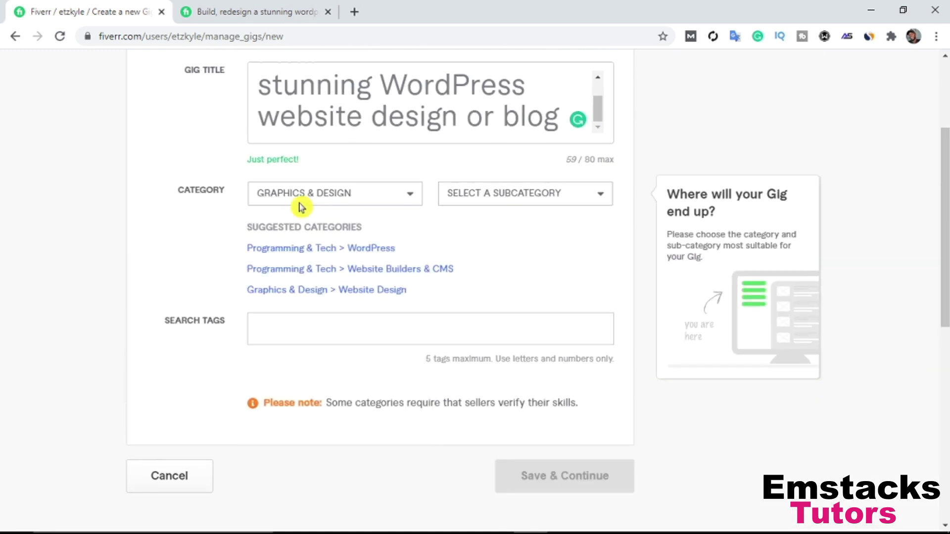
- Set the gig's subcategory to Website Design, keeping Graphics & Design as the category
click(508, 200)
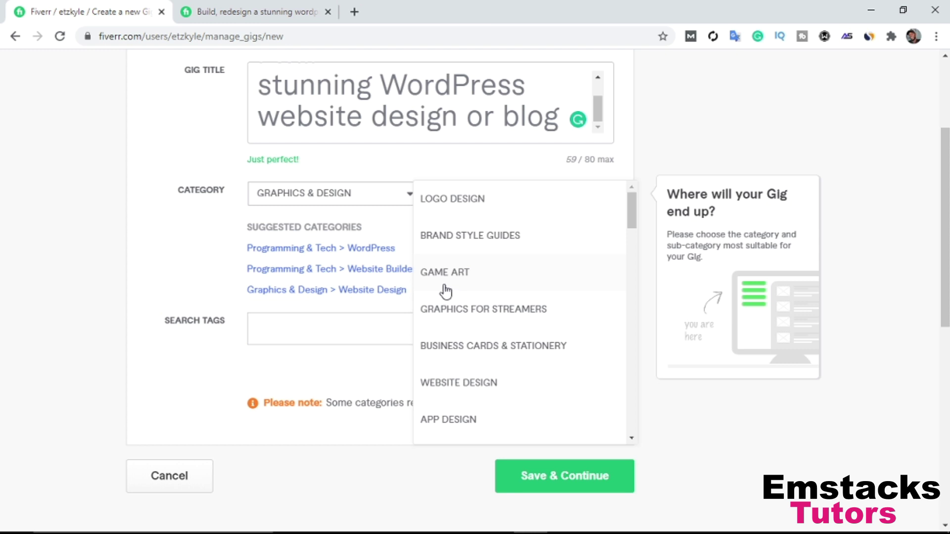
scroll(474, 363, down, 1)
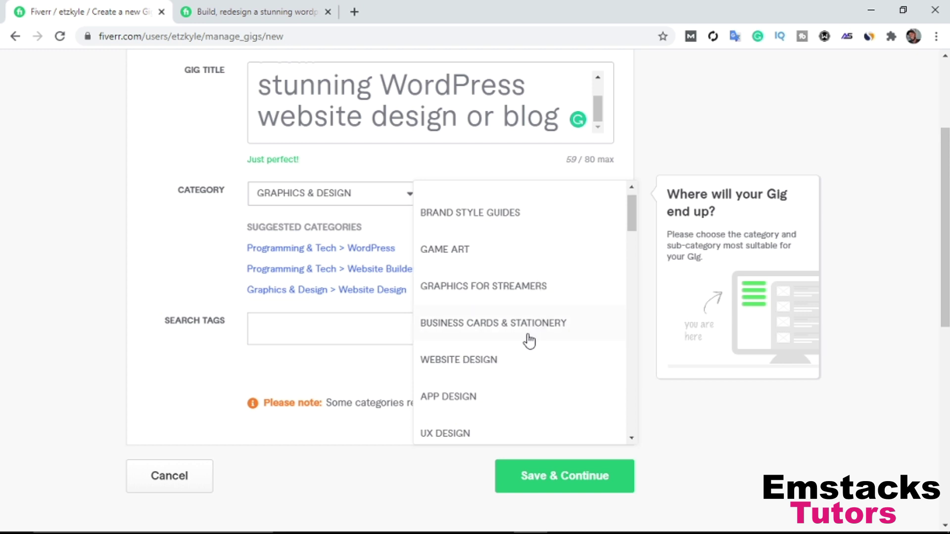
click(488, 364)
click(352, 199)
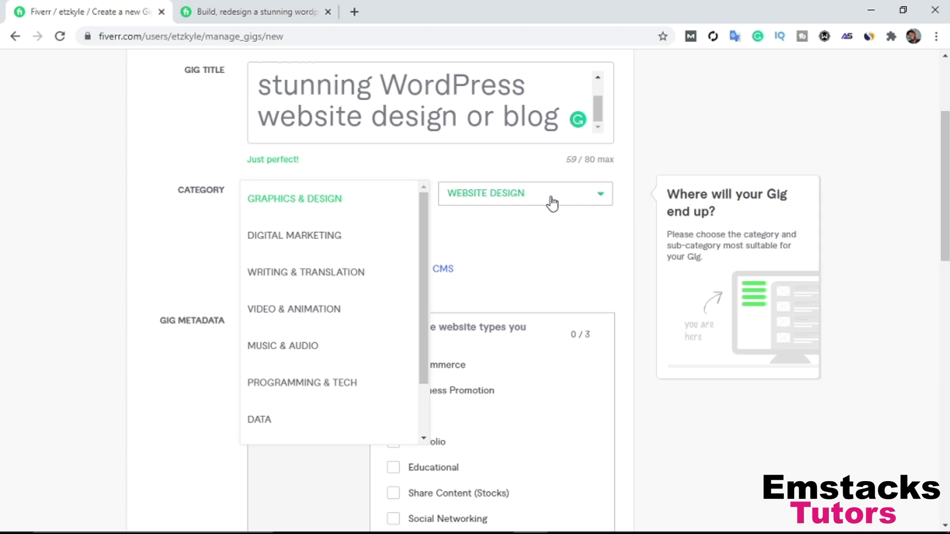
click(515, 223)
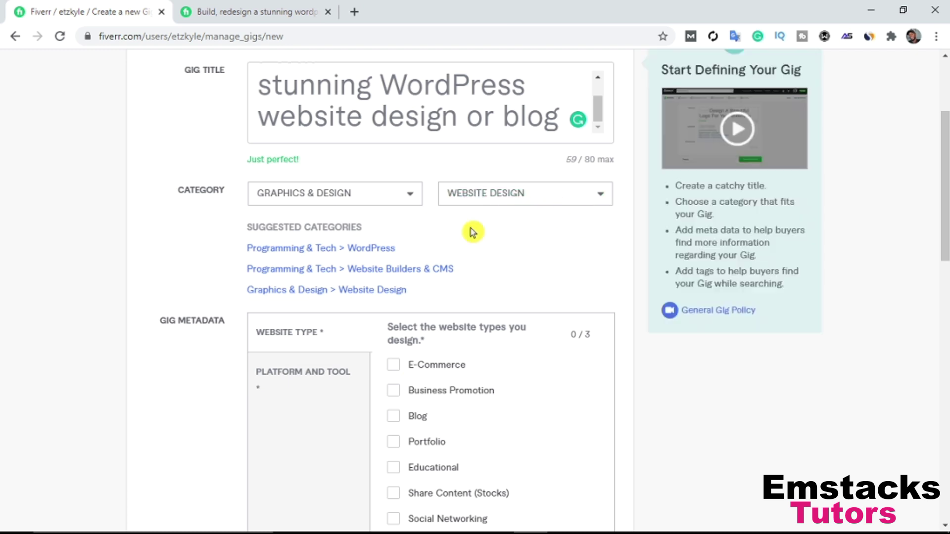
- Select E-Commerce, Business Promotion and Blog as the website types in the gig metadata
scroll(212, 232, down, 1)
scroll(211, 258, down, 1)
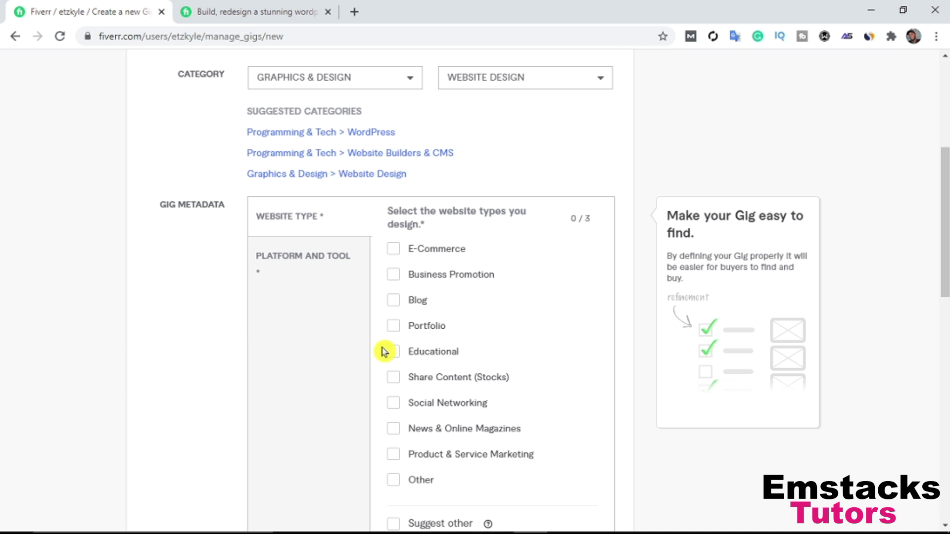
scroll(372, 208, down, 1)
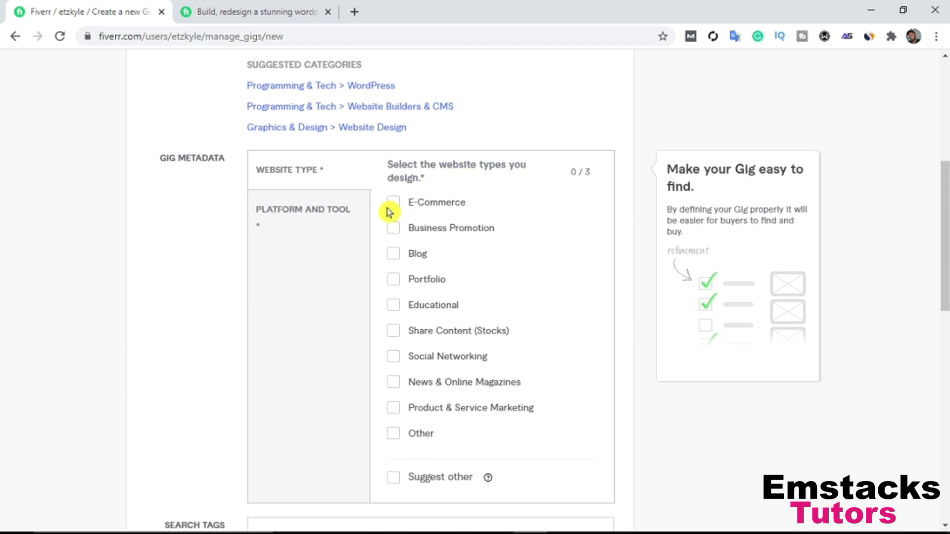
click(394, 233)
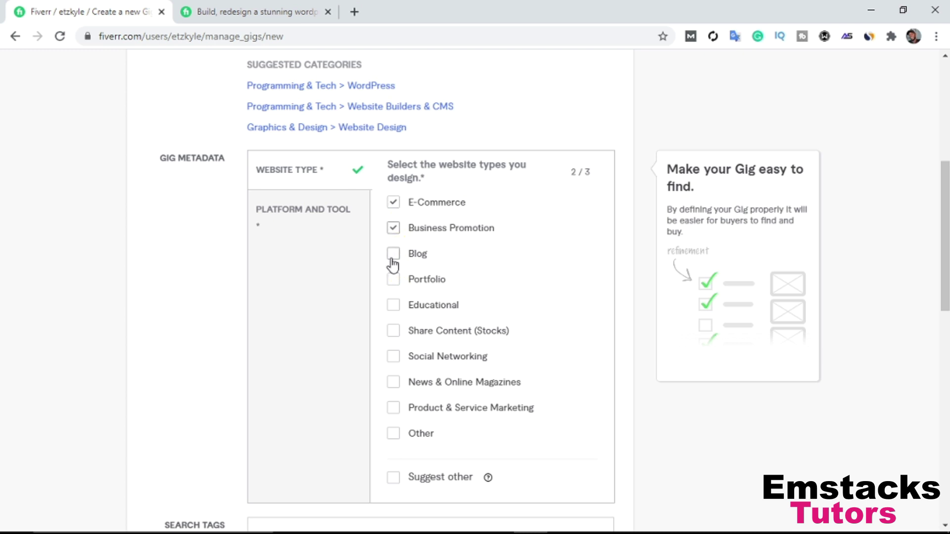
click(395, 255)
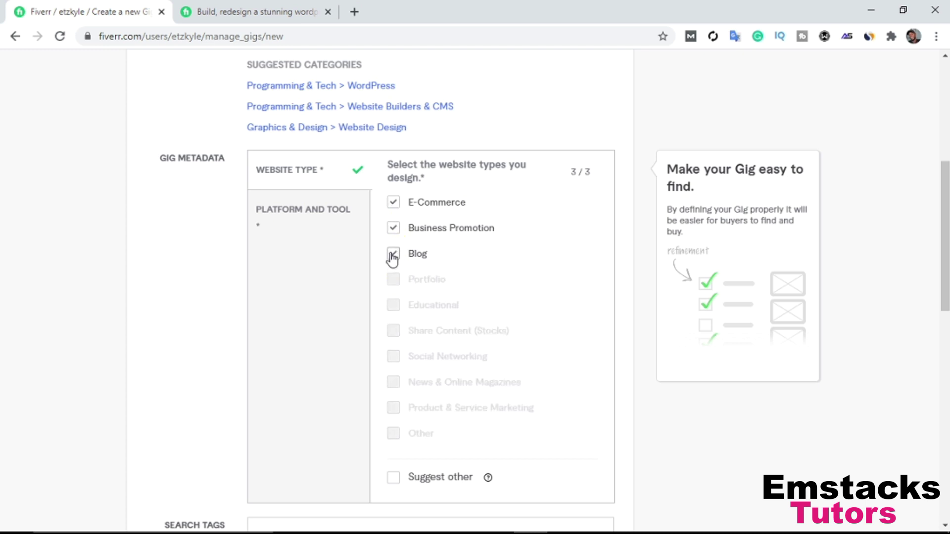
- Replace Business Promotion with Portfolio in the gig metadata's selected website types
click(393, 228)
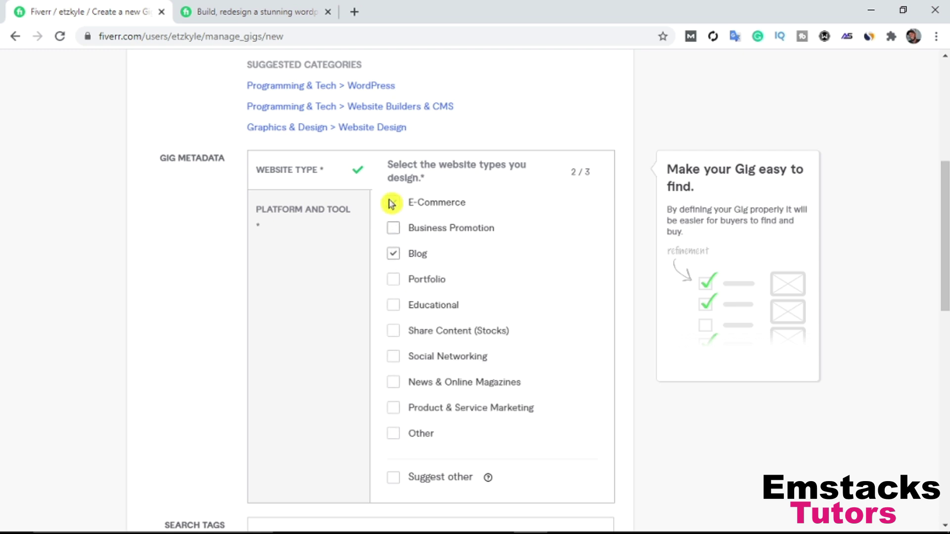
scroll(349, 134, up, 1)
scroll(349, 135, up, 4)
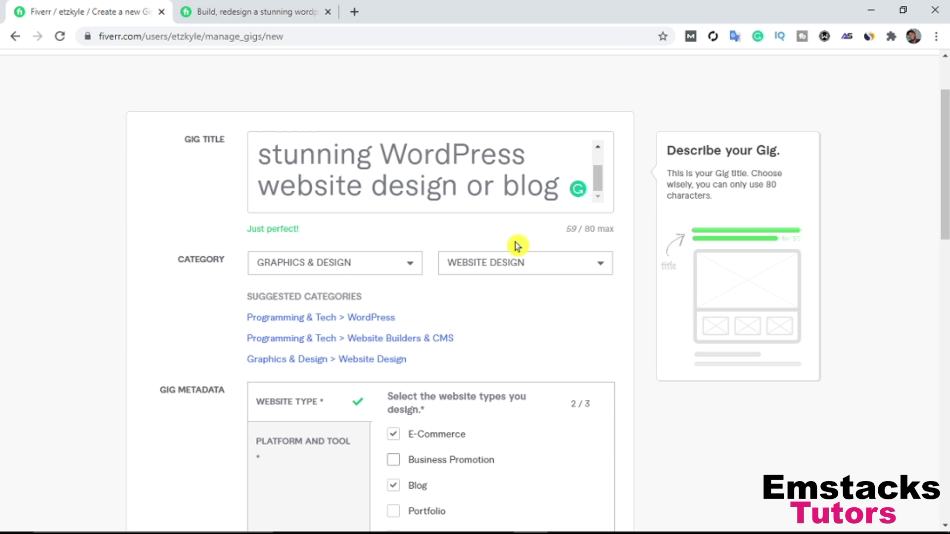
scroll(494, 346, down, 2)
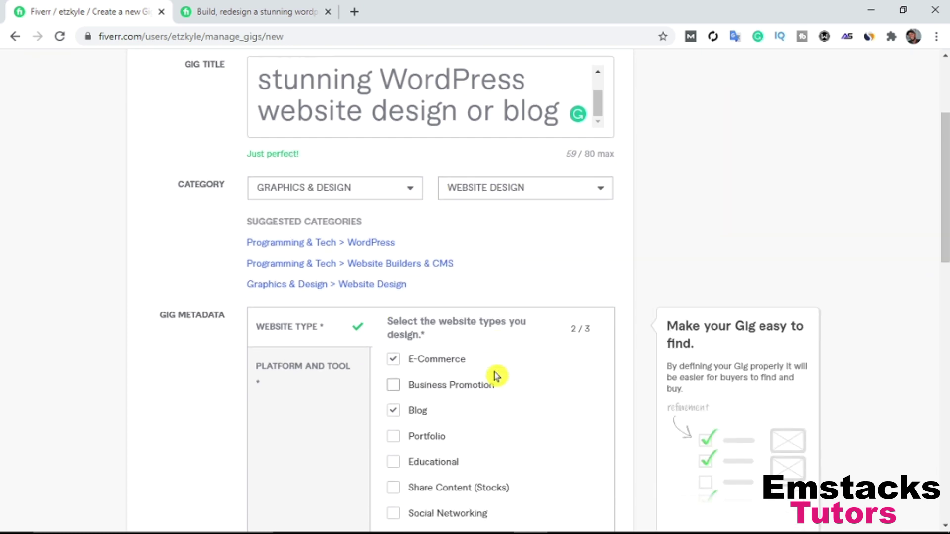
scroll(396, 327, down, 2)
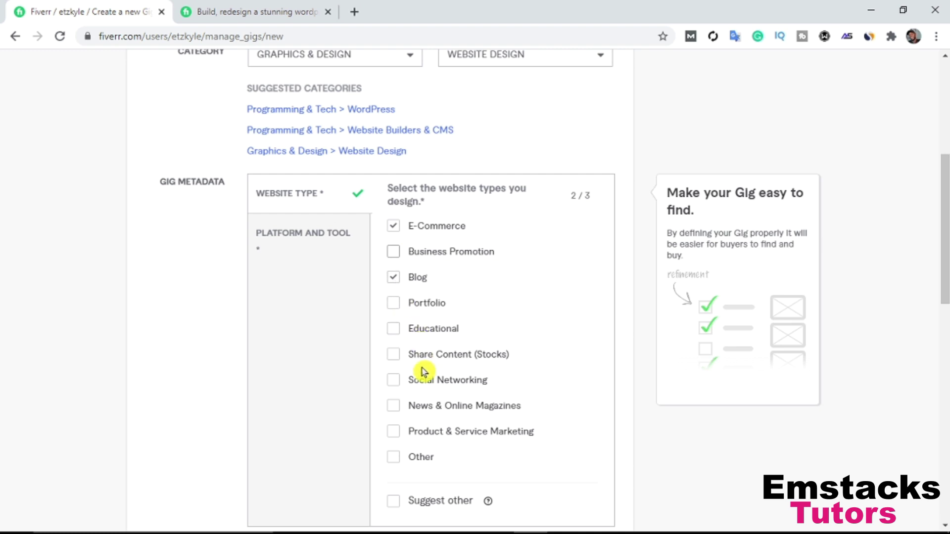
scroll(413, 433, down, 1)
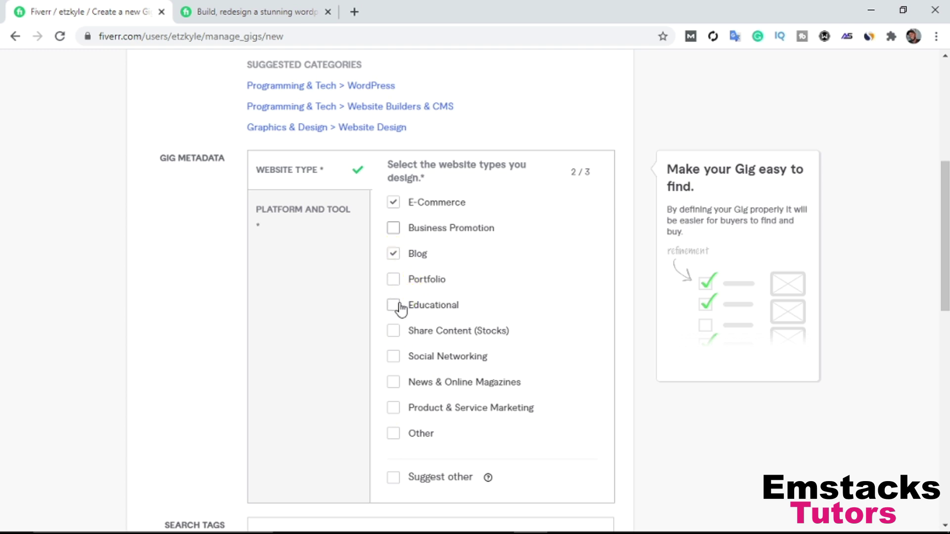
click(394, 280)
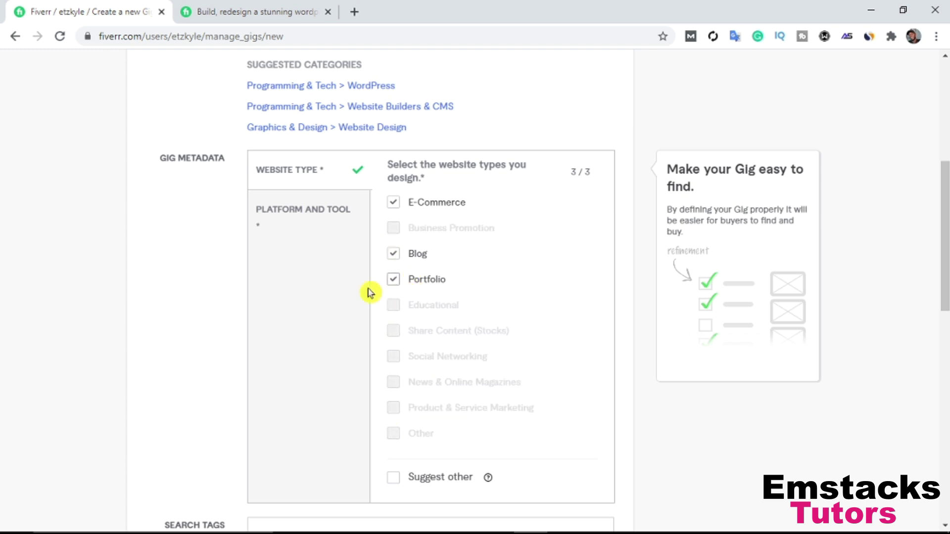
- Consult the related tags at the end of the existing gig's page and add "design wordpress" as a search tag for the new gig
scroll(339, 335, down, 3)
scroll(295, 267, down, 2)
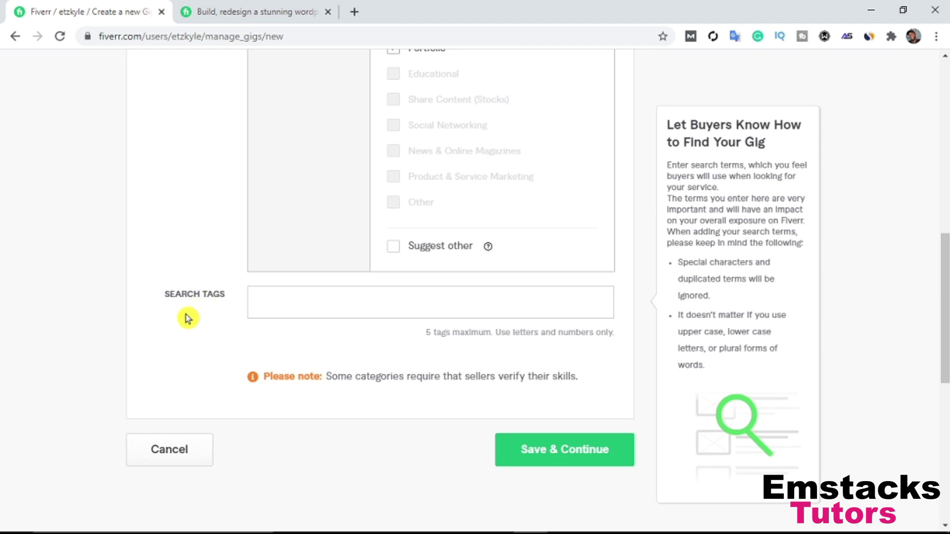
click(279, 298)
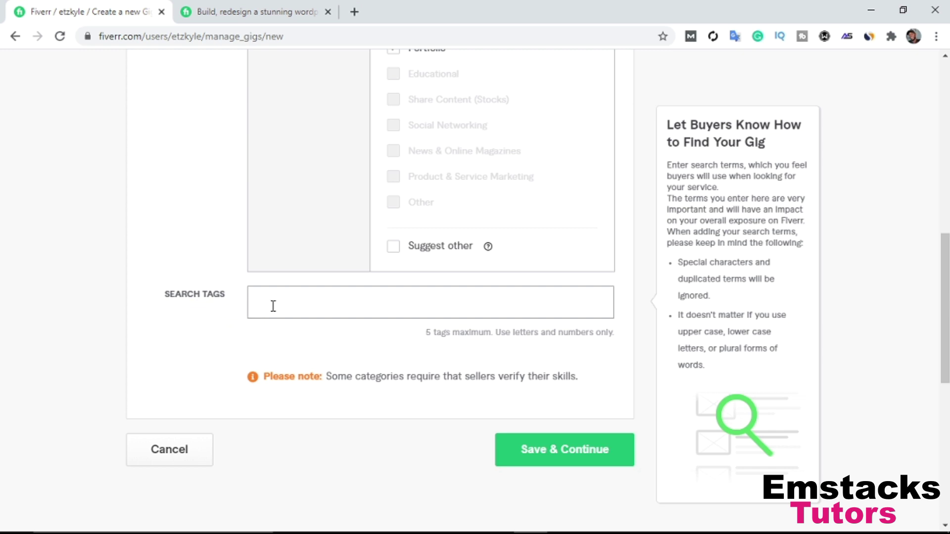
click(282, 8)
scroll(334, 253, down, 4)
scroll(334, 252, down, 20)
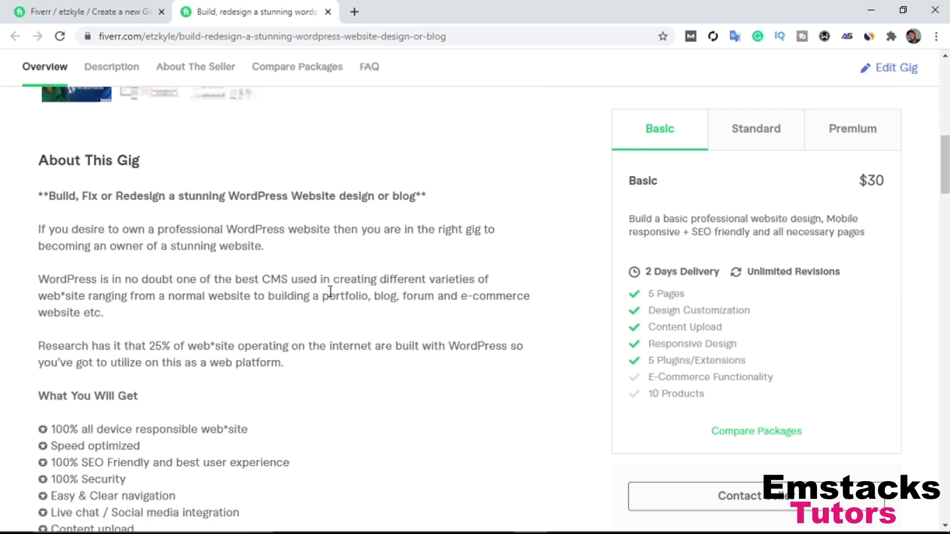
scroll(298, 338, down, 20)
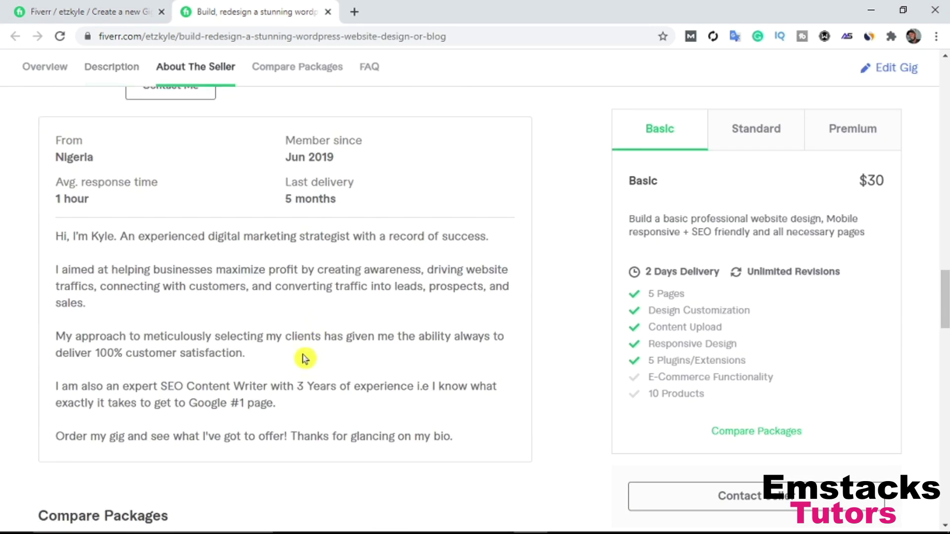
scroll(286, 305, down, 4)
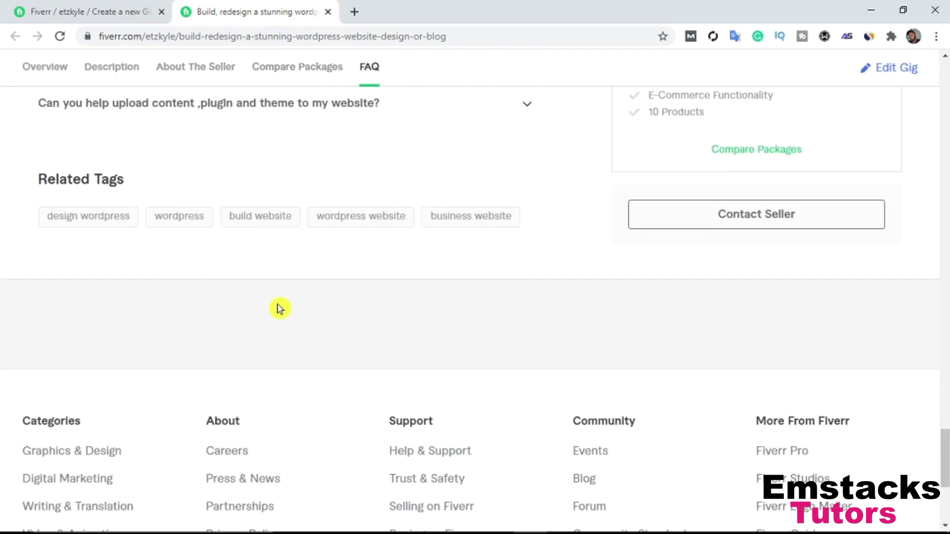
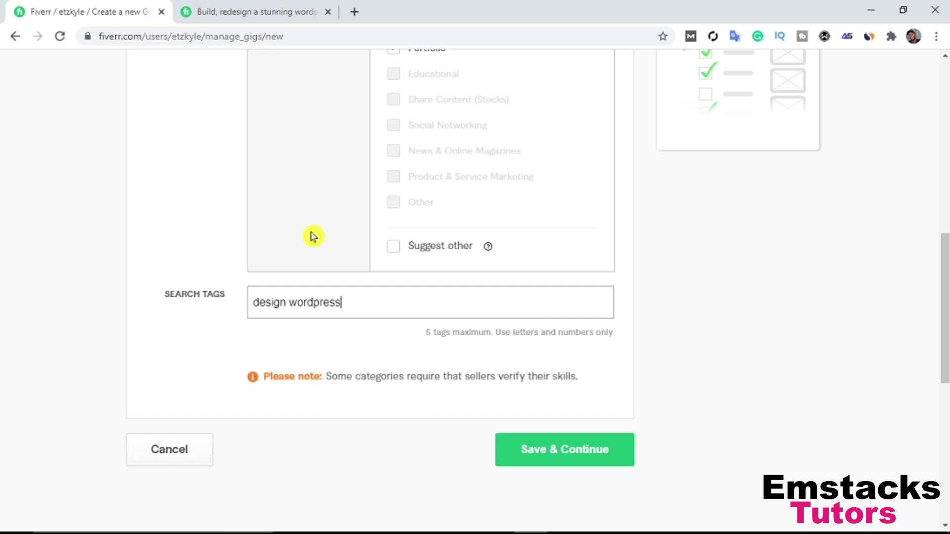
key(Return)
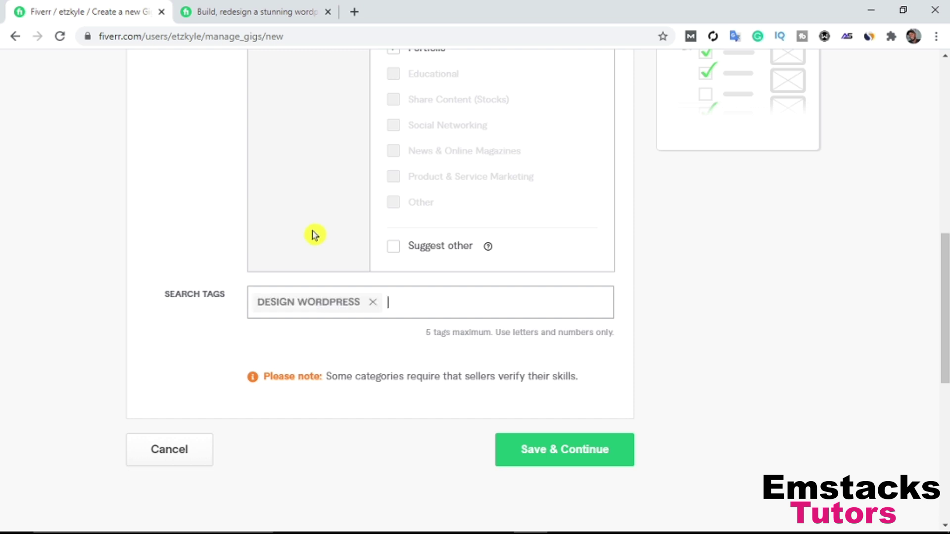
- Add the suggested search tags "wordpres" and "build website" to the new gig, checking them against the existing gig's related tags
click(309, 7)
click(86, 11)
text(word)
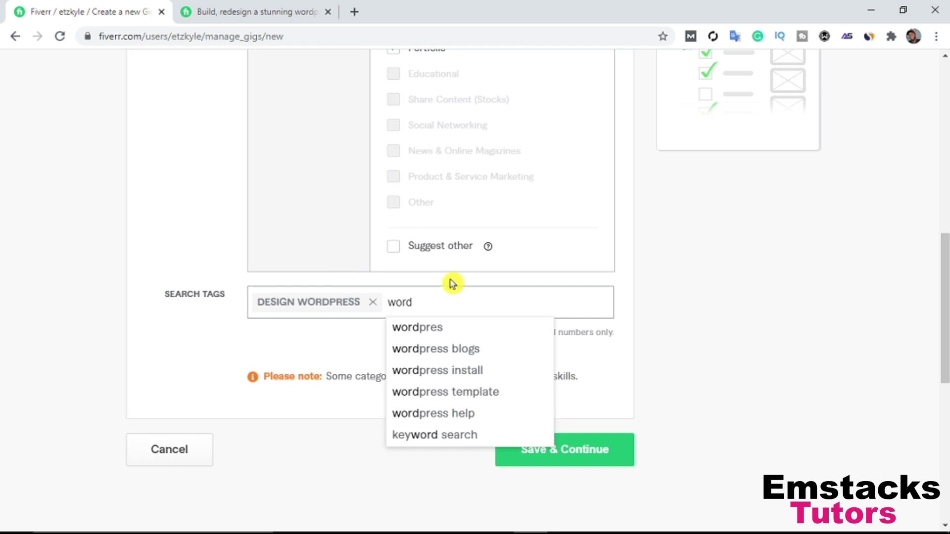
click(450, 336)
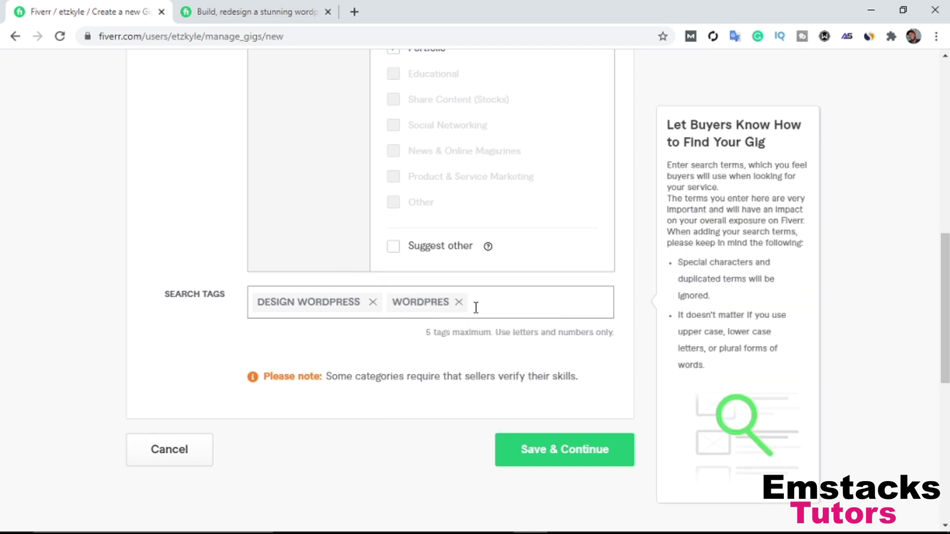
click(265, 9)
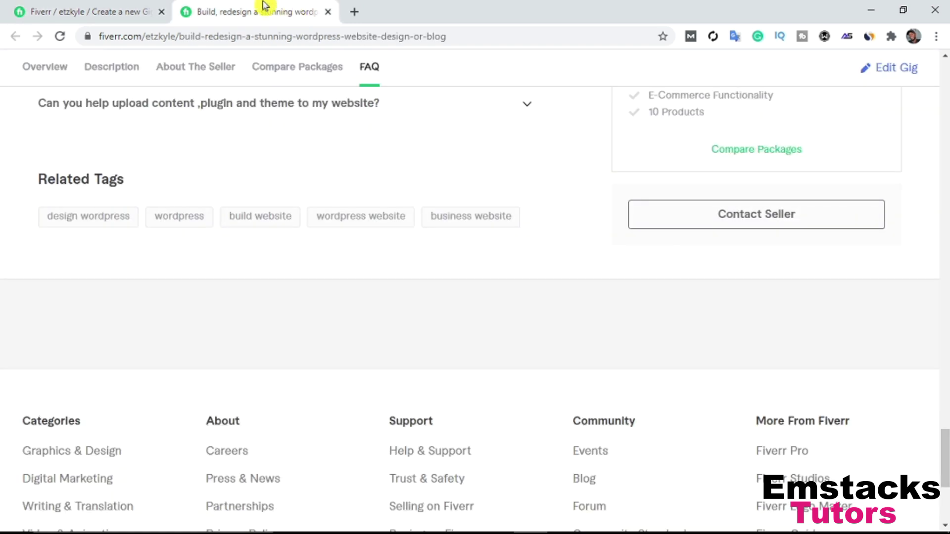
click(51, 6)
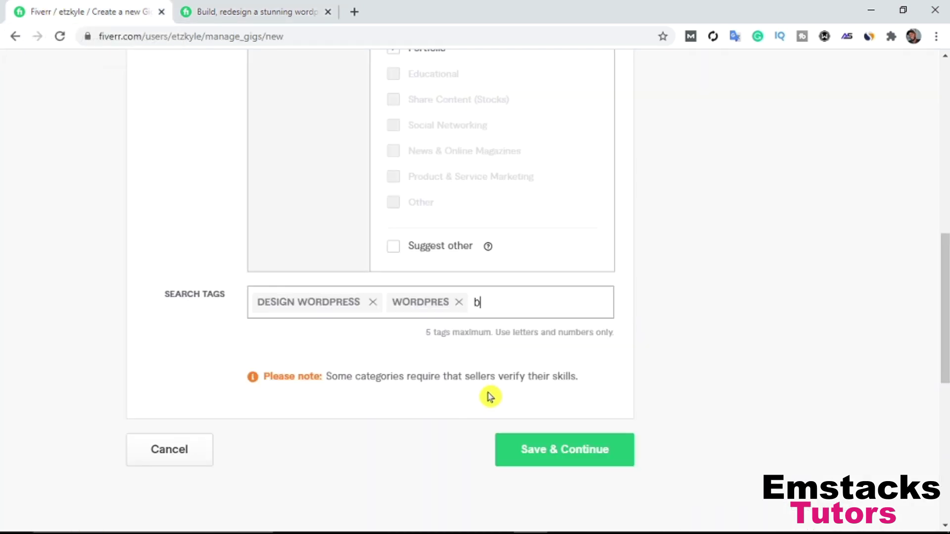
text(bui)
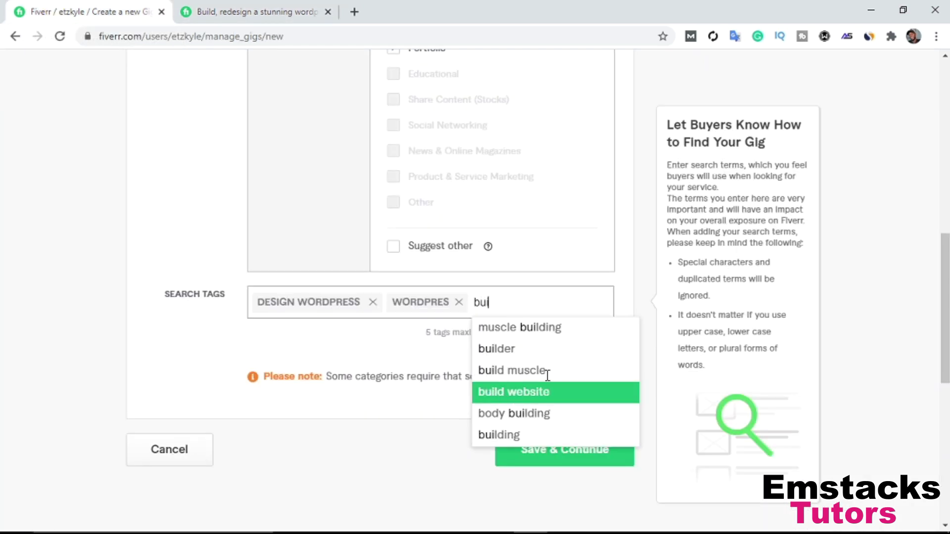
click(538, 390)
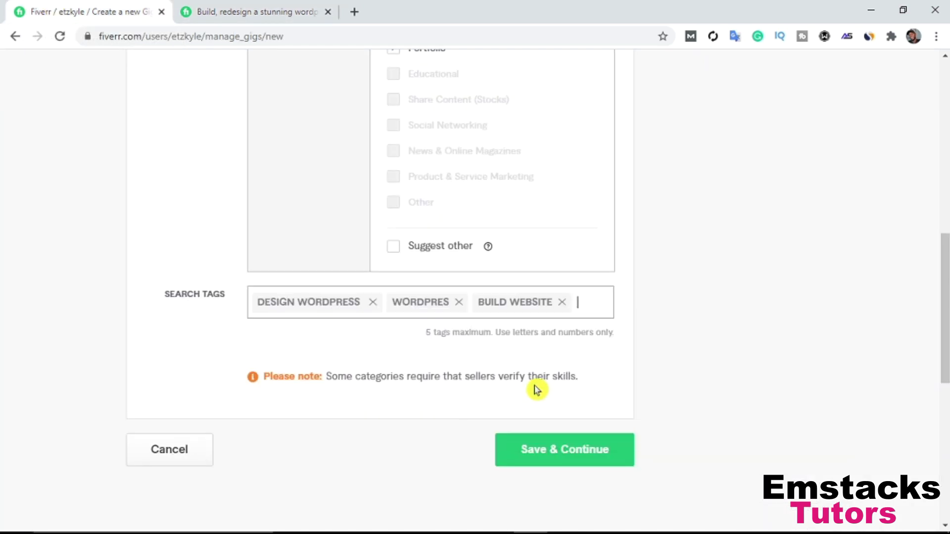
- Add the suggested search tag "wordpress website" to the new gig, using the existing gig's related tags as reference
click(297, 7)
click(99, 7)
text(word)
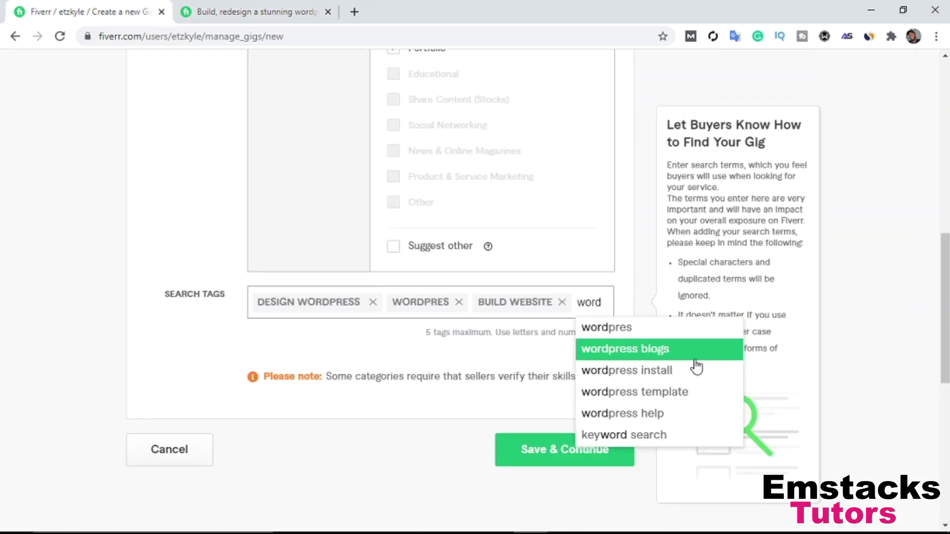
scroll(688, 376, down, 1)
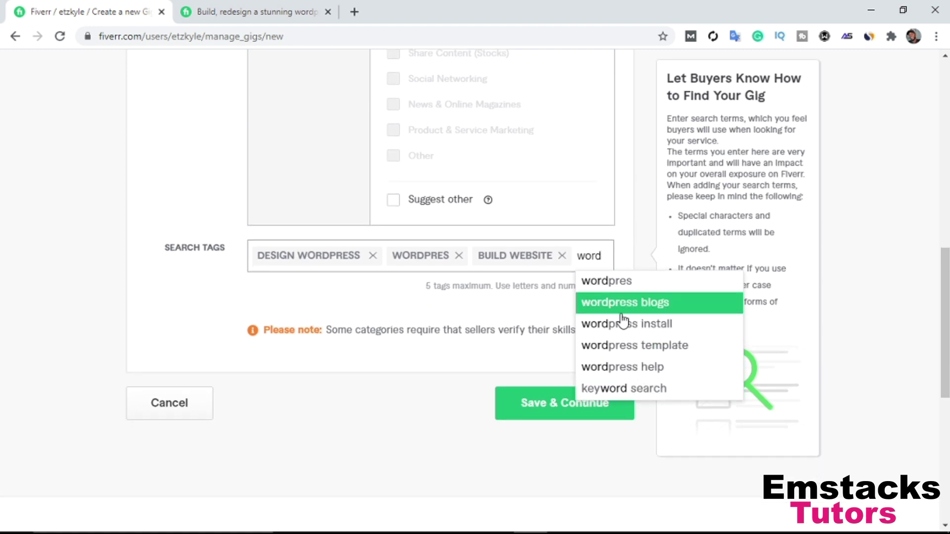
text(pre)
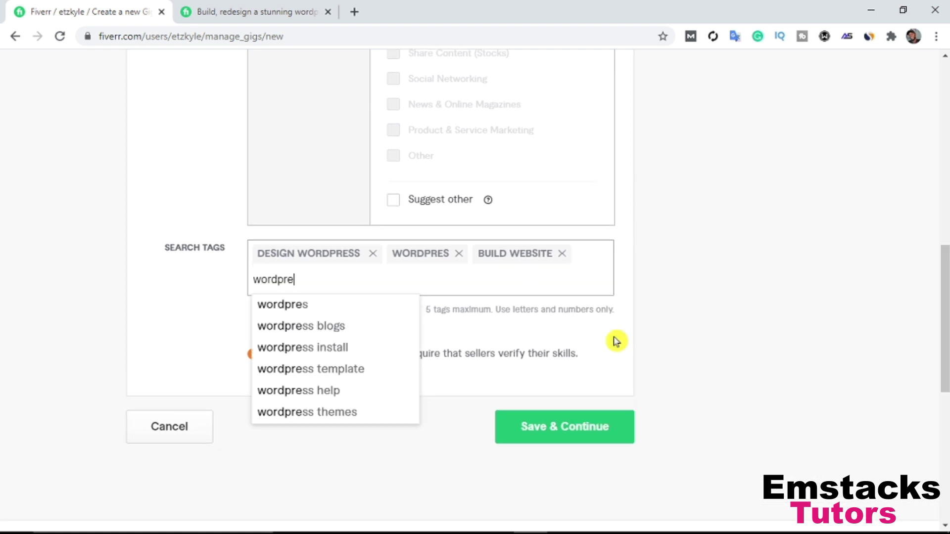
text(ss wo)
key(BackSpace)
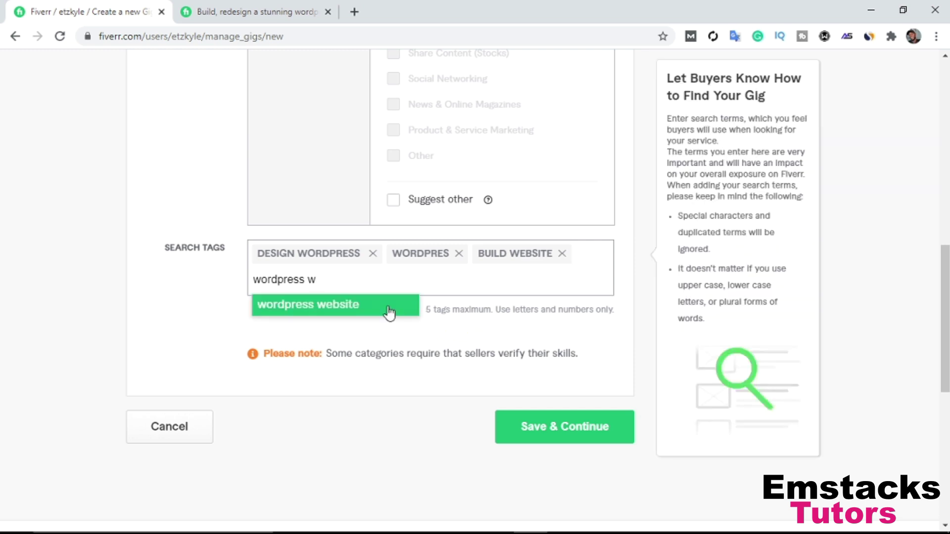
click(342, 304)
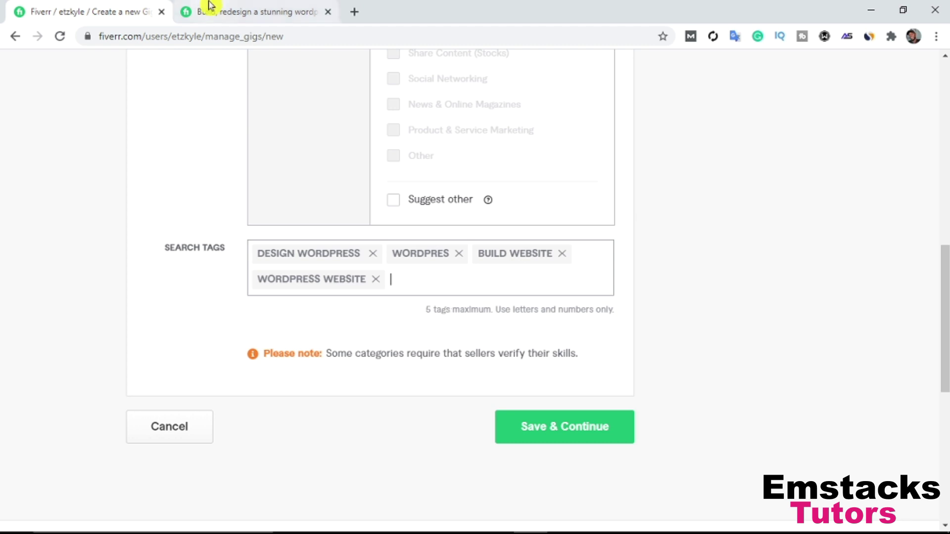
- Check the existing gig's last related tag and add the suggested search tag "business website" to the new gig
click(229, 10)
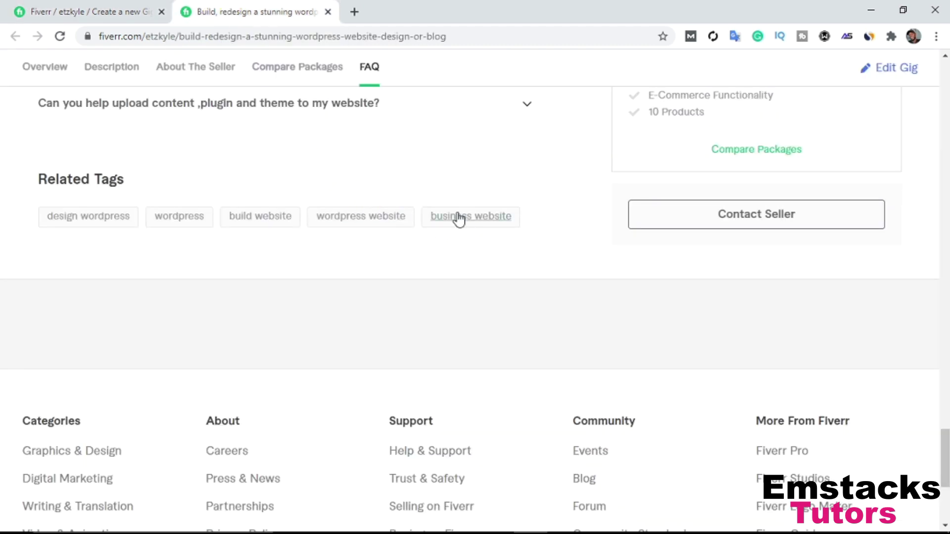
click(104, 6)
text(business)
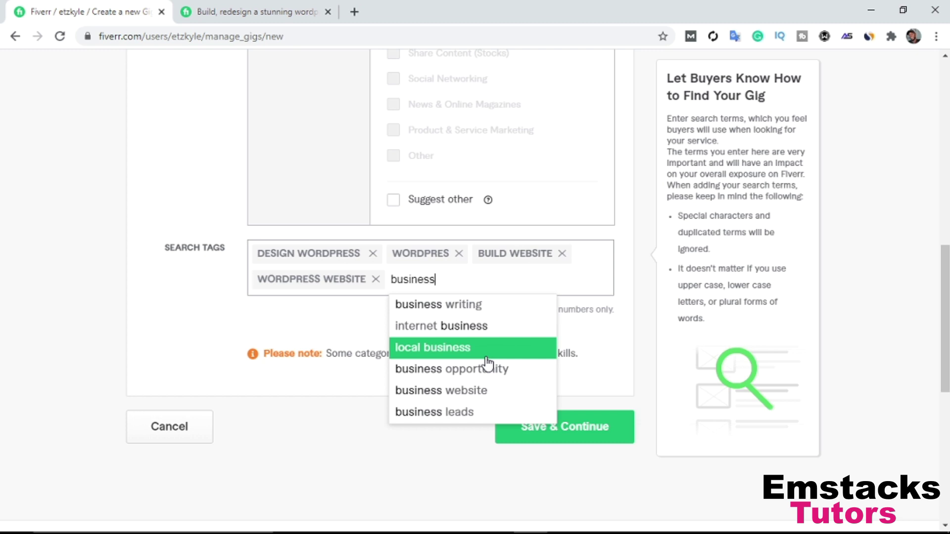
click(464, 392)
mouse_move(404, 295)
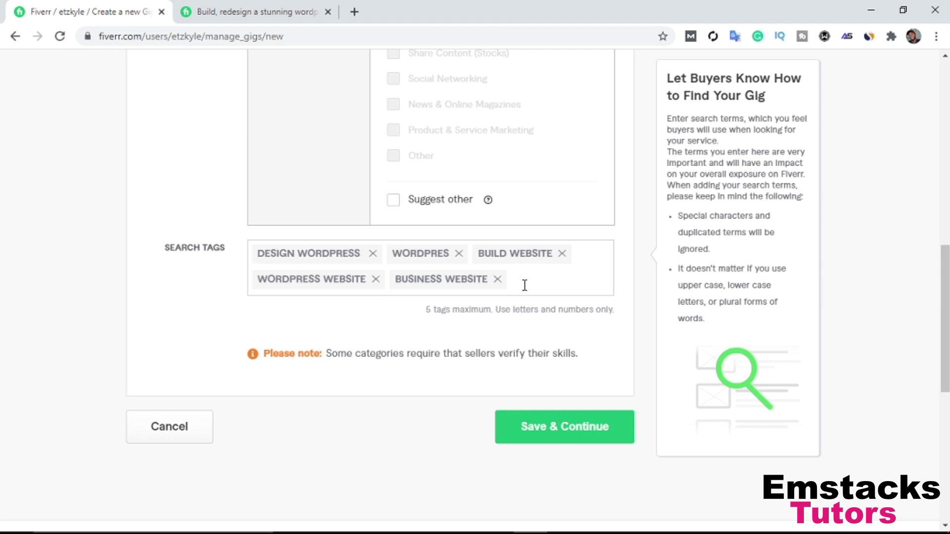
- Review the new gig's title, category, metadata and search tags, and try to save the overview and continue
scroll(383, 242, up, 5)
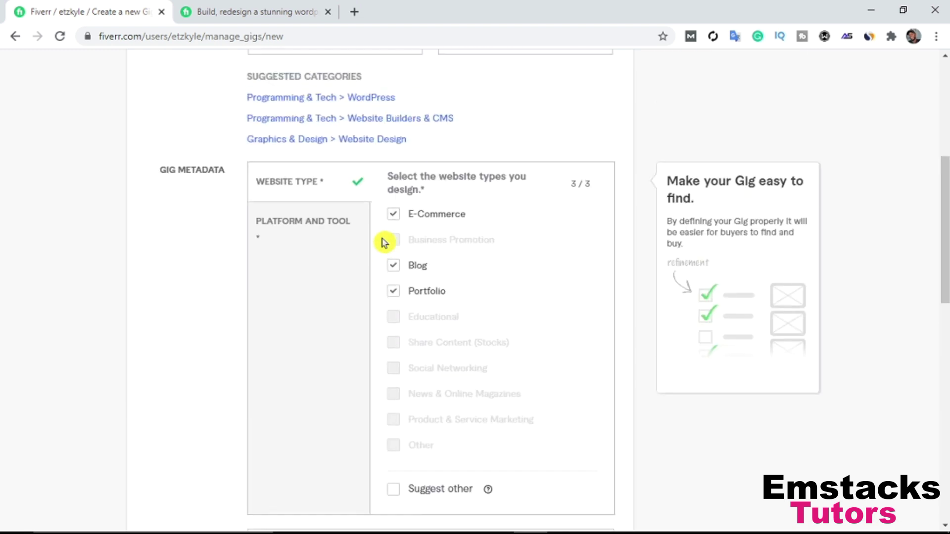
scroll(383, 242, up, 5)
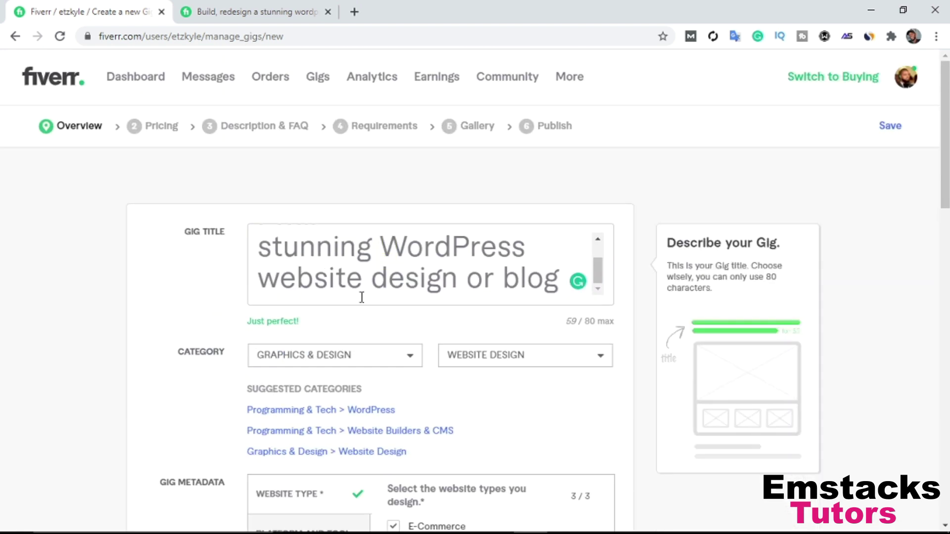
scroll(361, 297, down, 5)
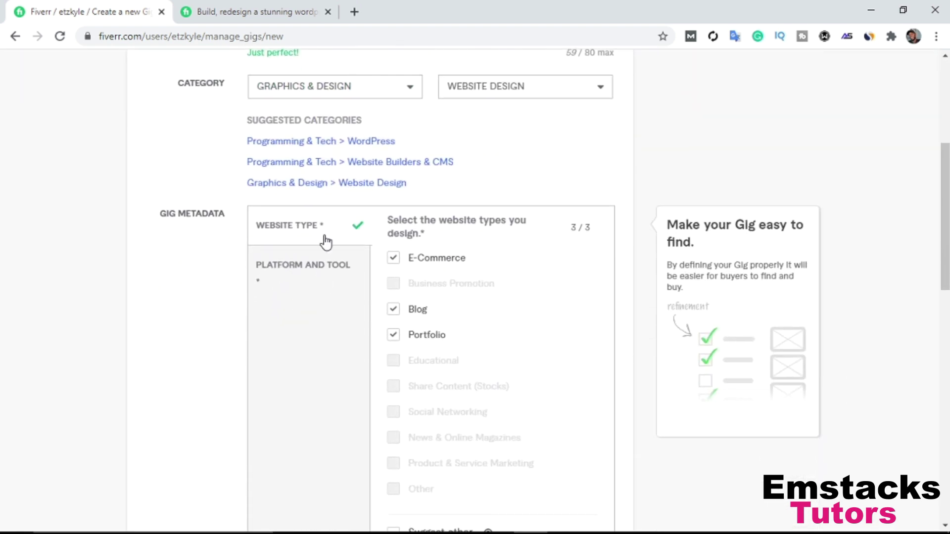
scroll(415, 352, down, 9)
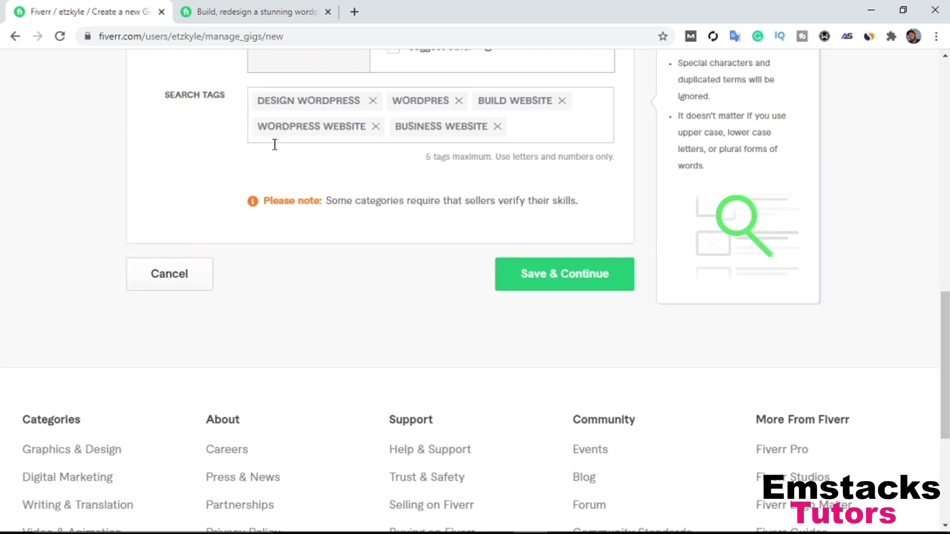
click(536, 282)
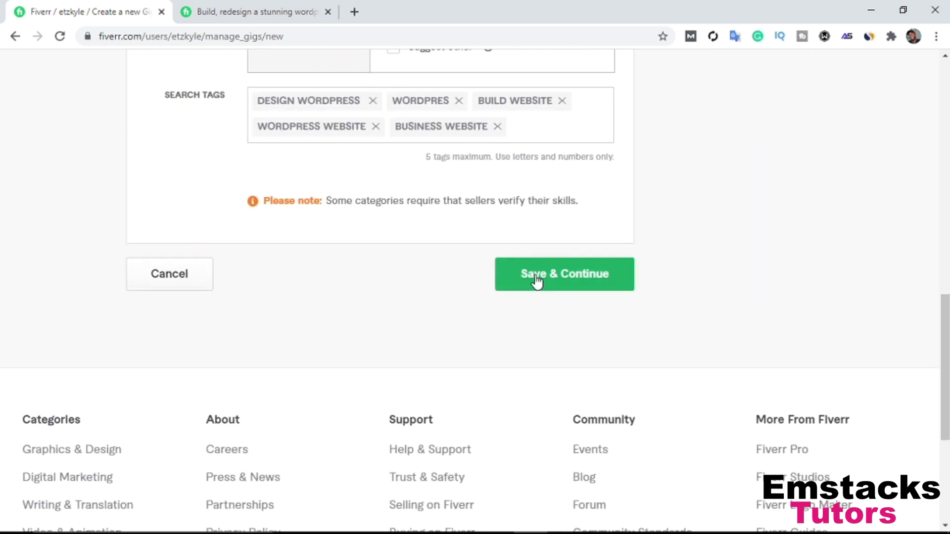
- Look through the platform and tool options in the gig metadata and select Wordpress
scroll(536, 282, up, 1)
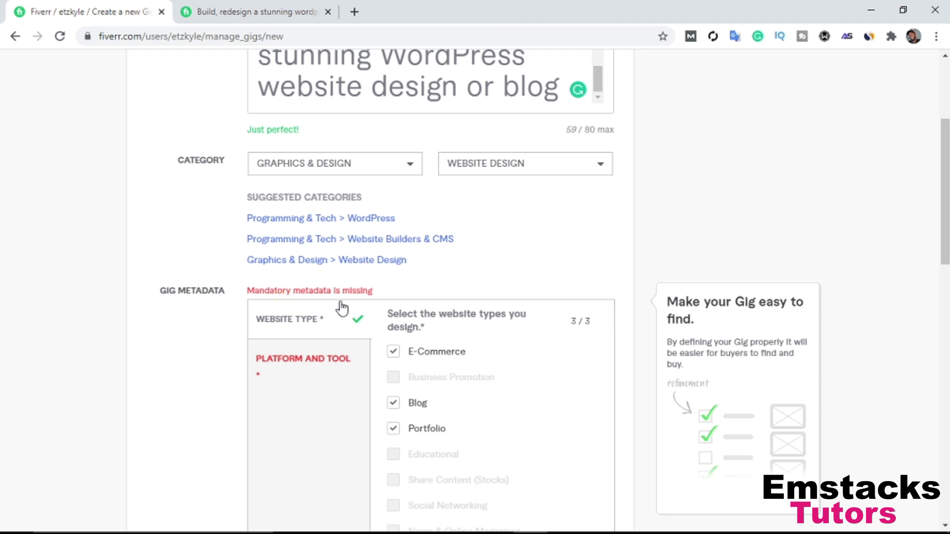
scroll(344, 314, down, 2)
click(289, 269)
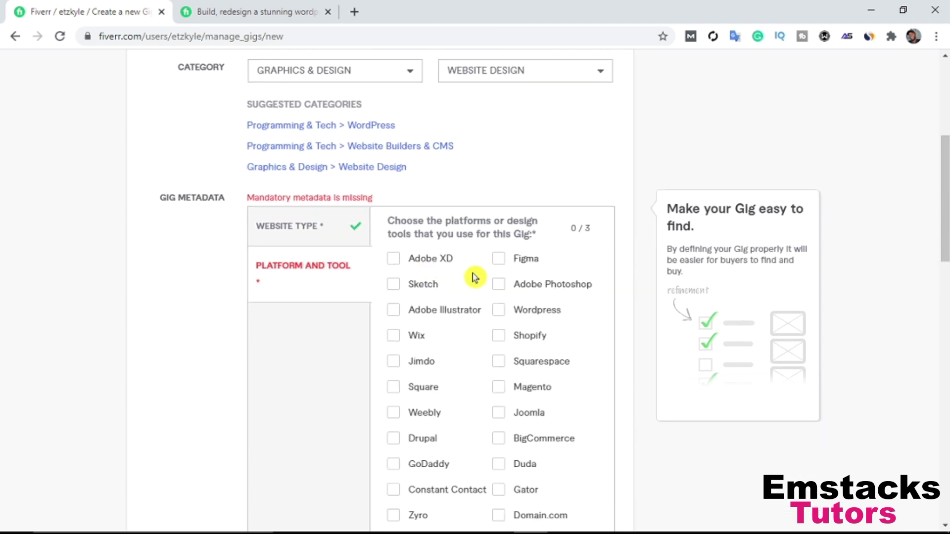
scroll(473, 277, down, 10)
scroll(441, 303, up, 9)
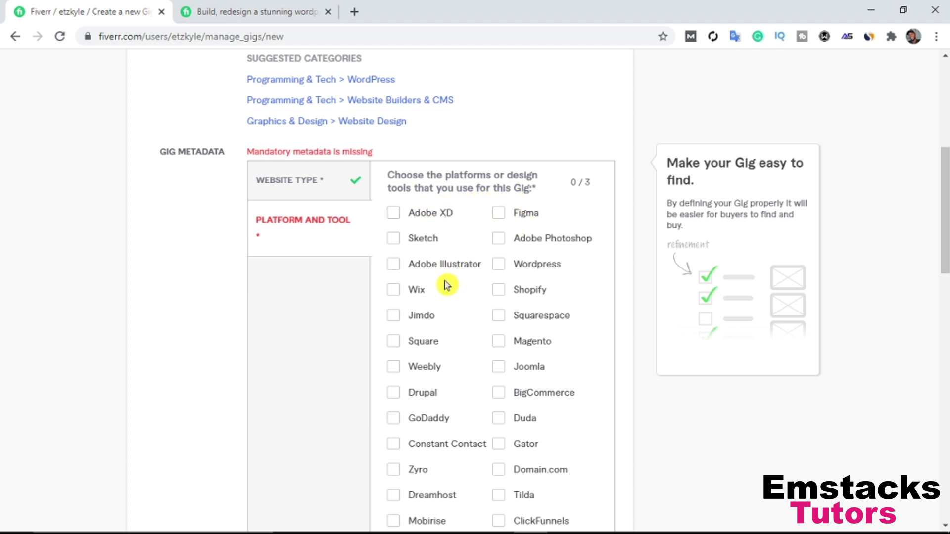
click(501, 267)
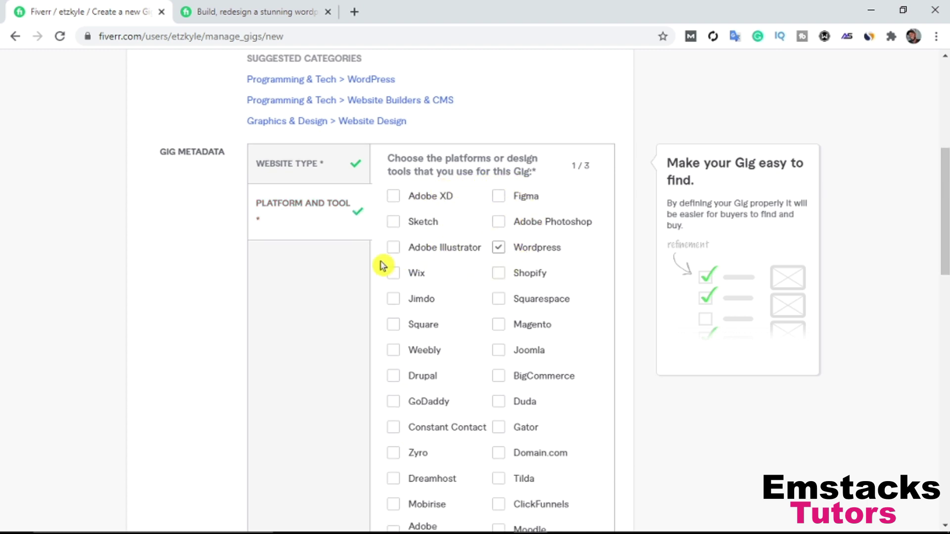
- Save the gig overview and continue to the Scope & Pricing stage
scroll(384, 266, down, 15)
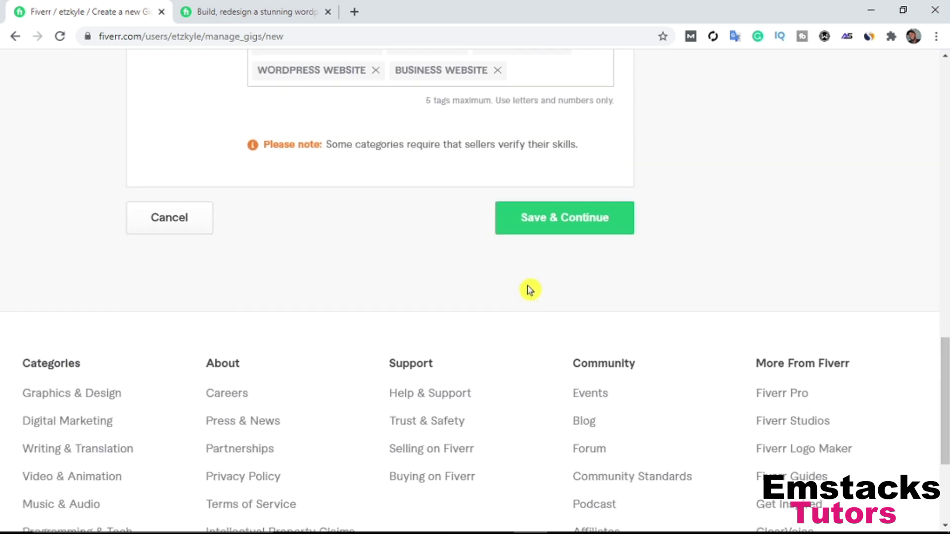
click(547, 232)
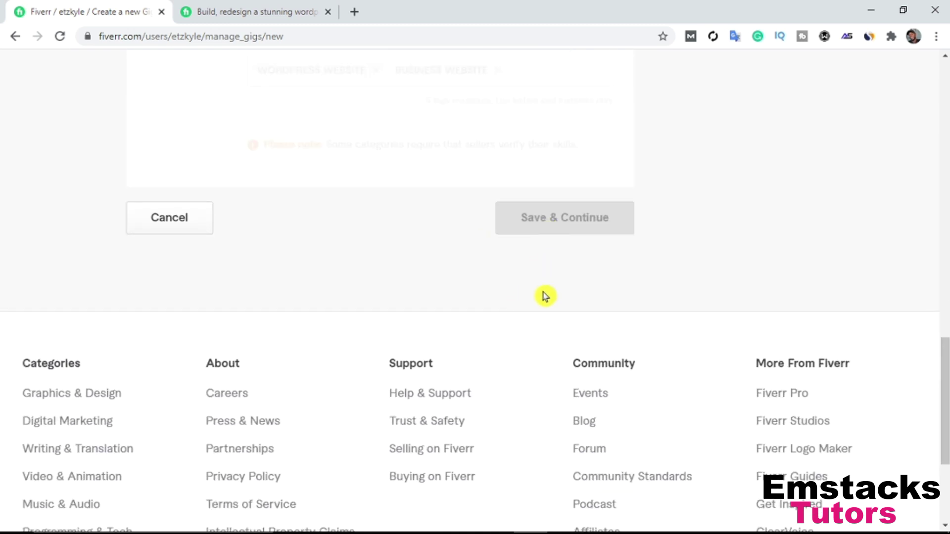
scroll(354, 278, up, 8)
scroll(353, 280, up, 8)
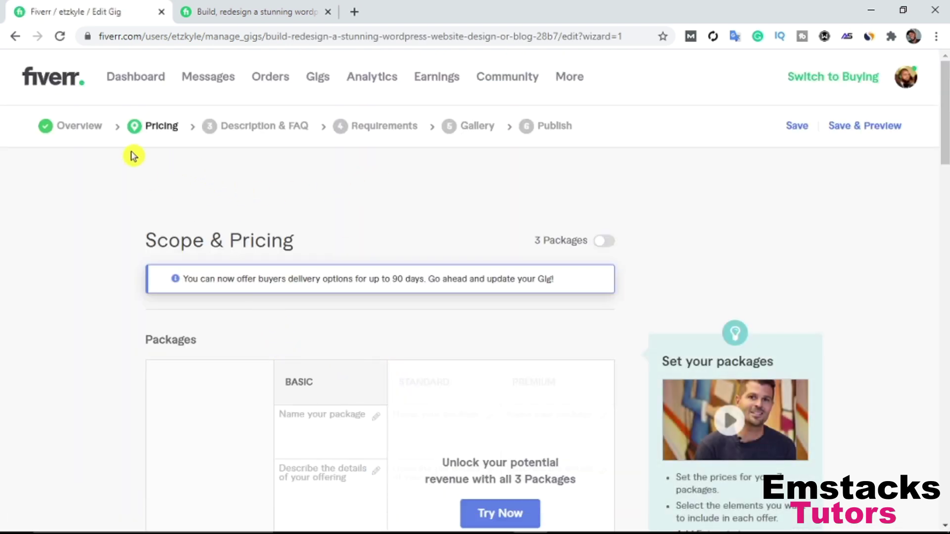
- Examine the pricing packages layout and compare it with the existing gig's Standard and Premium packages
scroll(316, 395, down, 2)
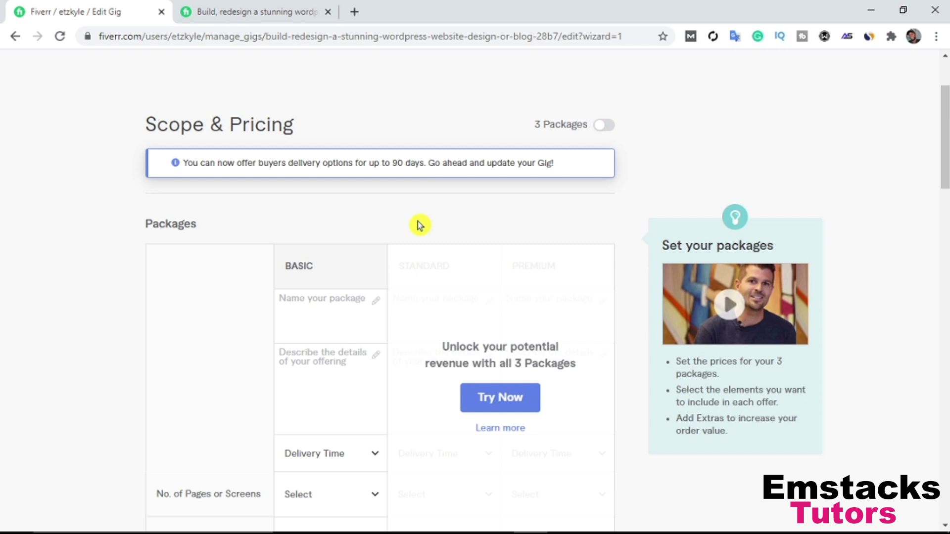
click(303, 10)
click(755, 137)
click(841, 133)
click(149, 12)
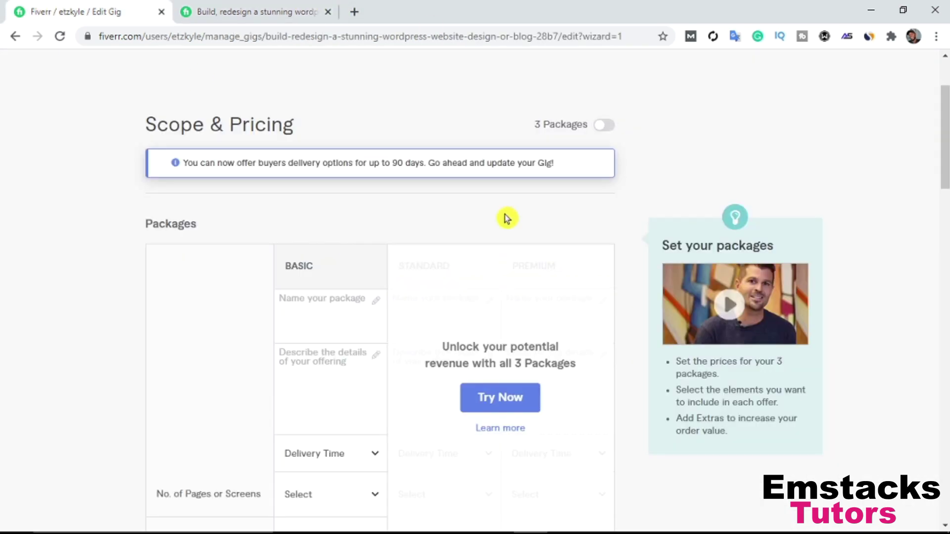
- Enable all three packages for the gig and name them BASIC, STANDARD and PREMIUM
click(603, 126)
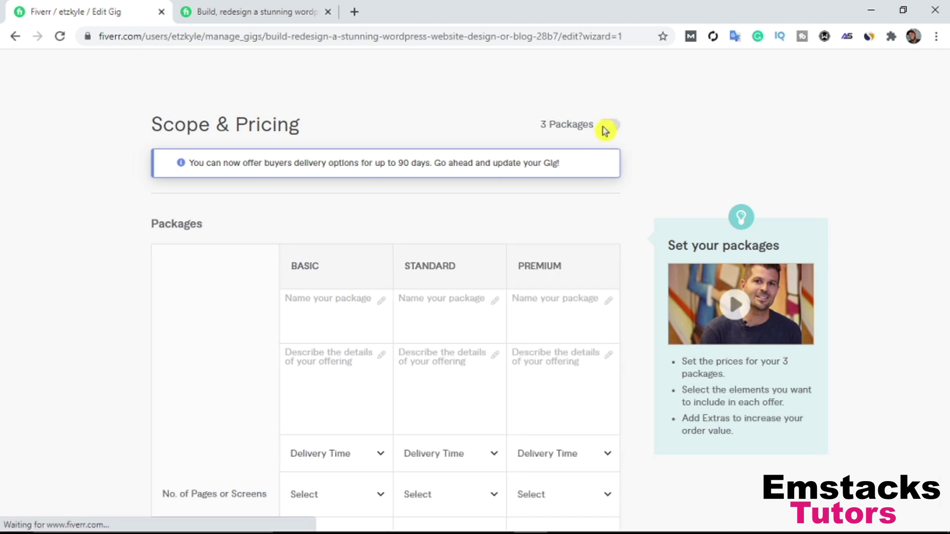
click(734, 95)
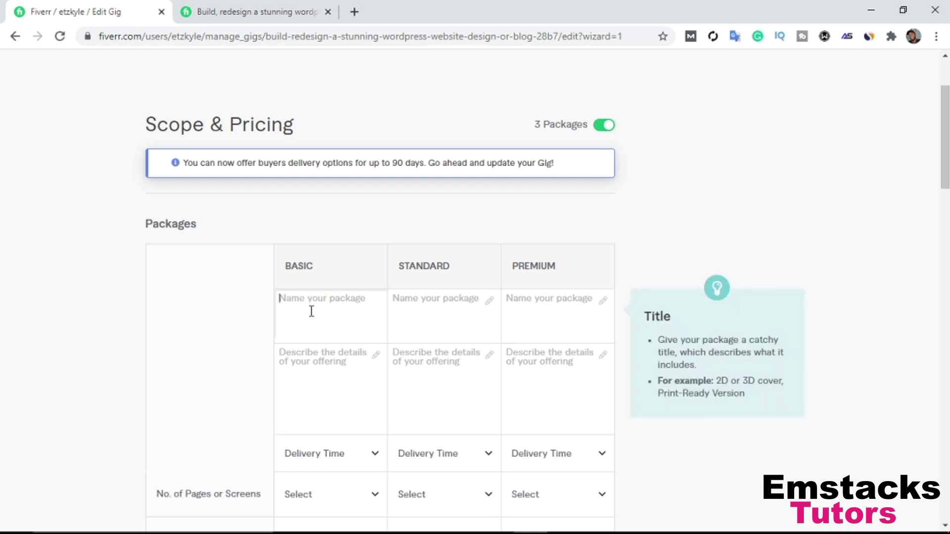
key(Tab)
text(B)
key(BackSpace)
click(282, 323)
text(BASIC)
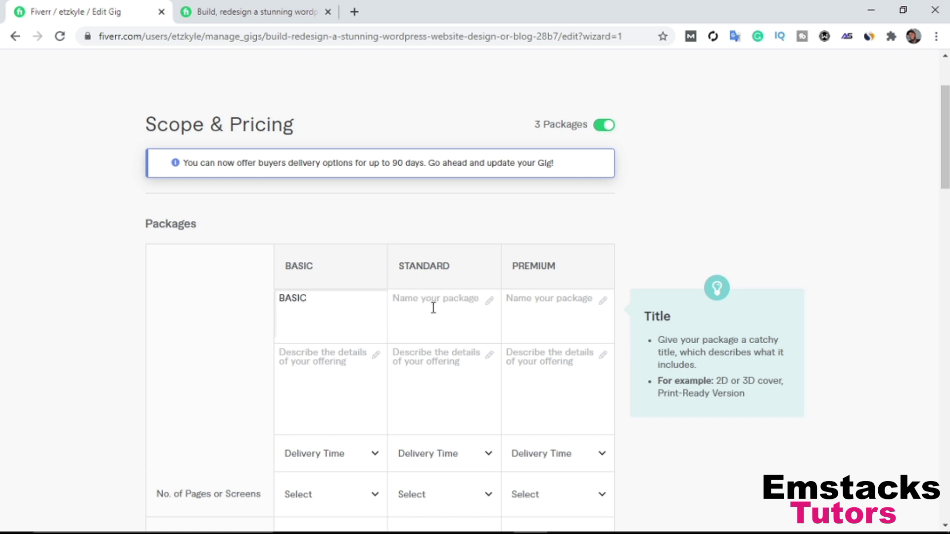
click(432, 308)
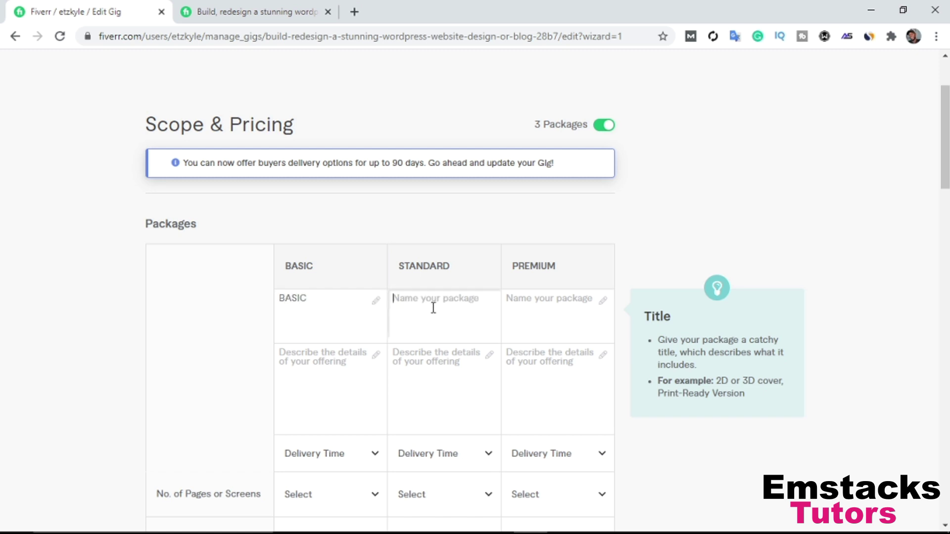
text(STANDARD)
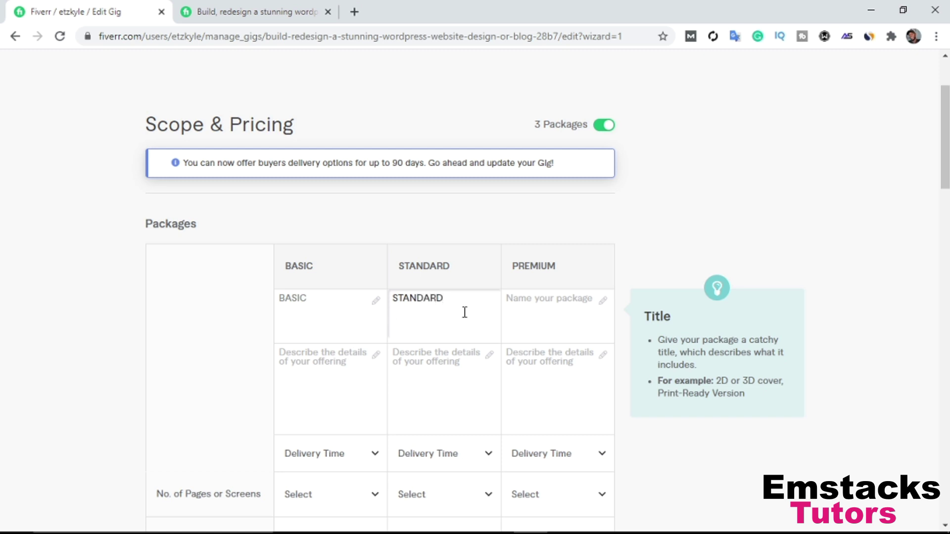
click(528, 314)
text(PREMIUM)
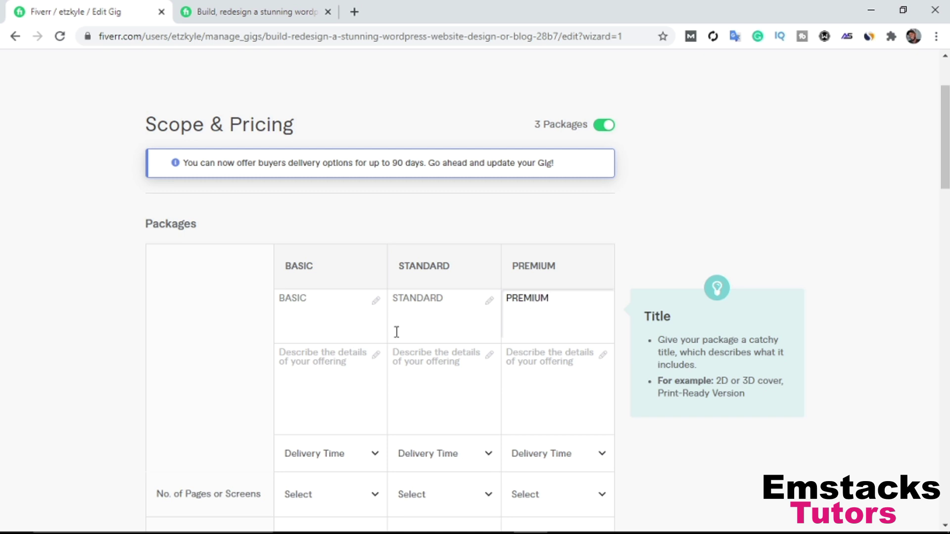
- Copy the existing gig's Premium package description into the Basic package's description
click(197, 10)
drag(860, 235, 643, 218)
right_click(640, 224)
click(653, 233)
click(98, 11)
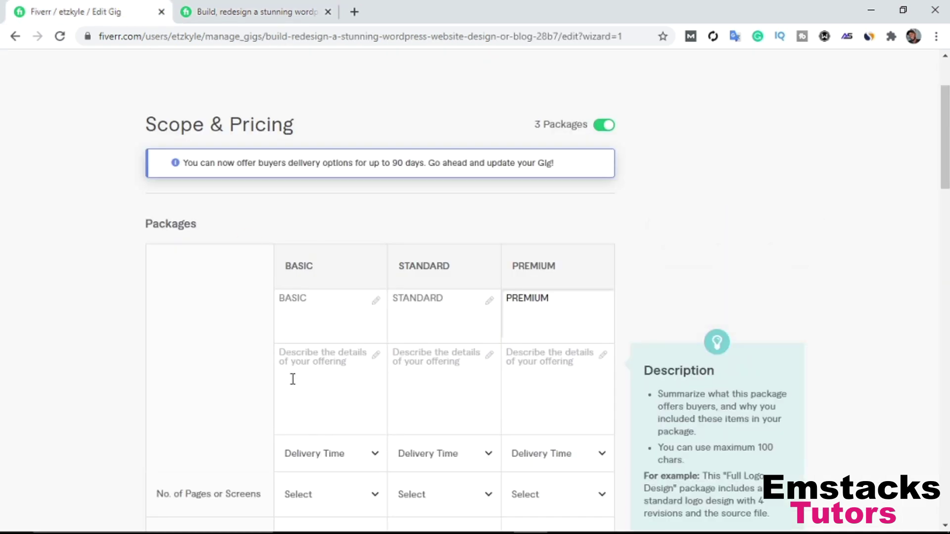
click(345, 366)
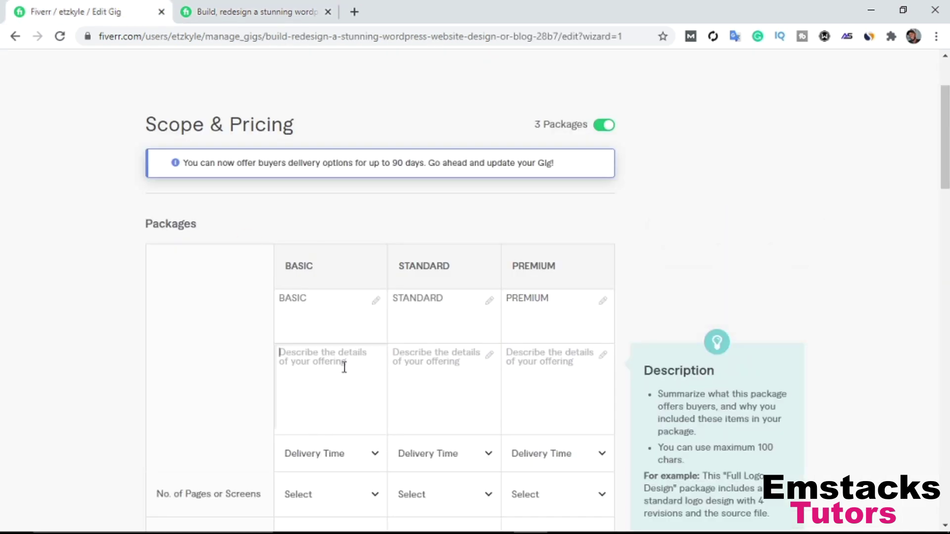
key(ctrl+v)
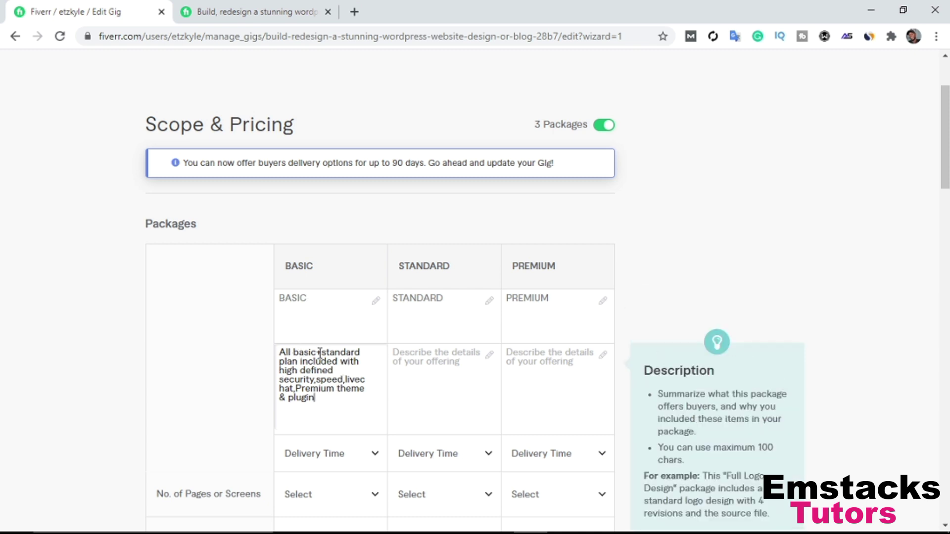
- Replace the Basic package's description with the existing gig's Basic text, starting "Build a basic professional website design"
click(254, 8)
click(690, 140)
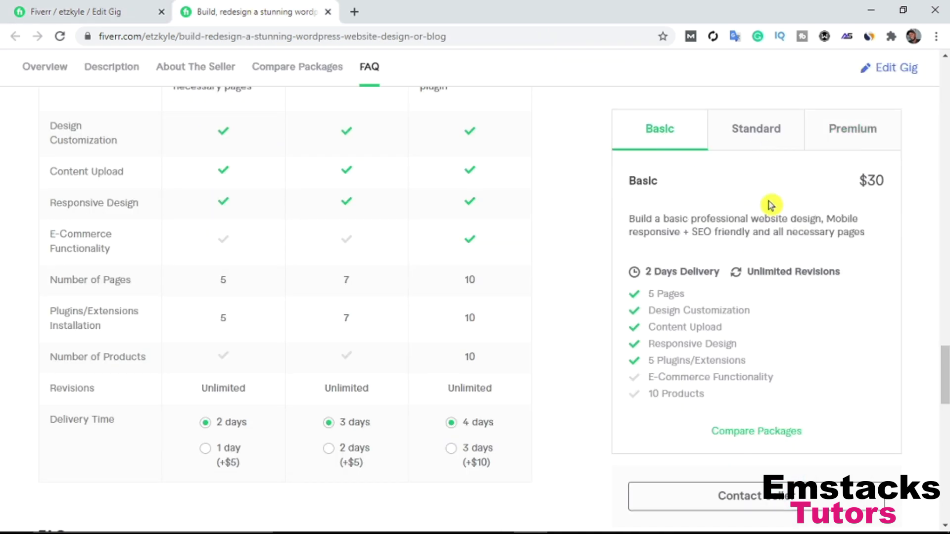
drag(882, 240, 628, 217)
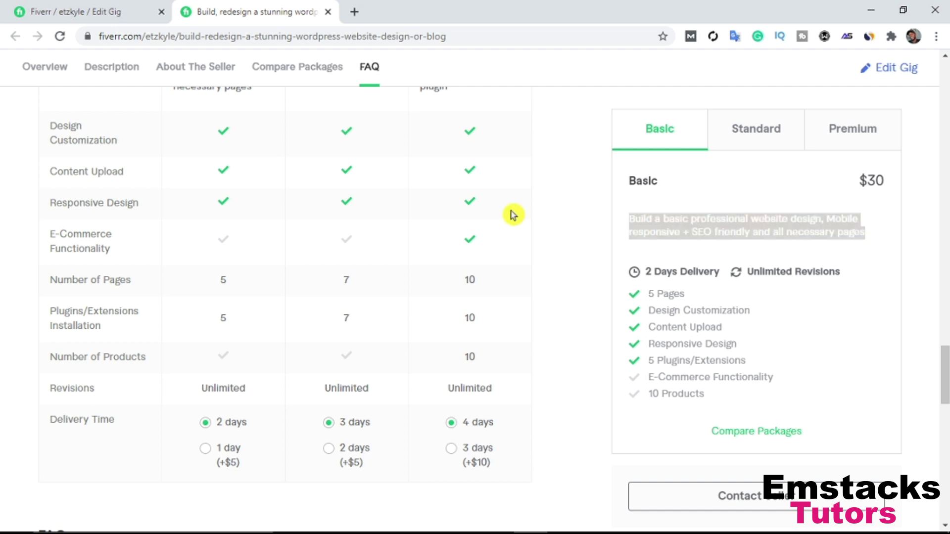
click(92, 12)
click(365, 377)
key(ctrl+a)
key(ctrl+v)
click(304, 300)
click(306, 355)
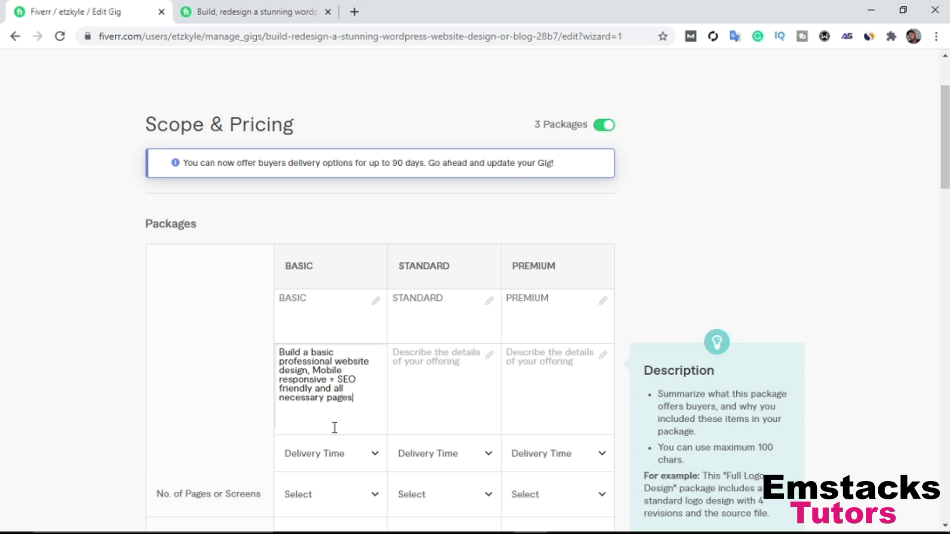
- Set the Basic package's delivery time to 2 days and its number of pages to 10
scroll(350, 424, down, 3)
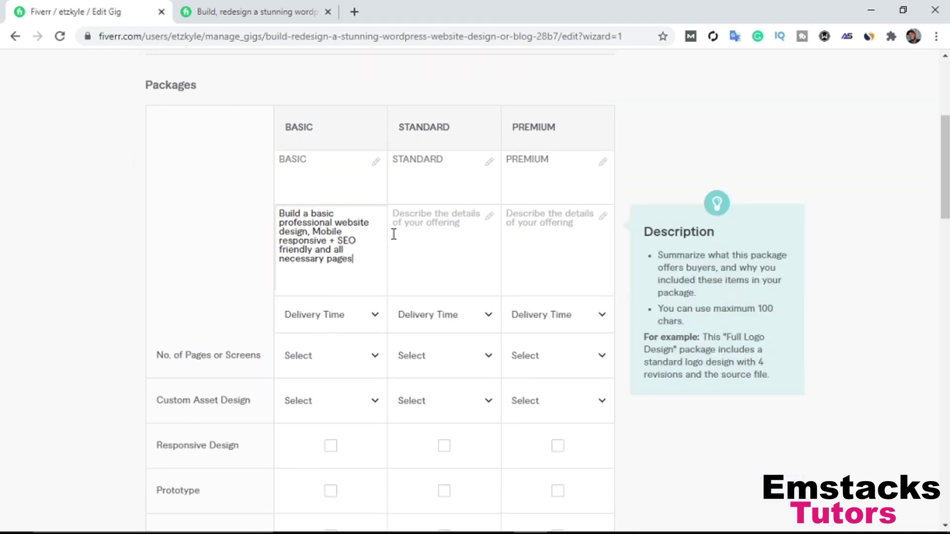
click(320, 325)
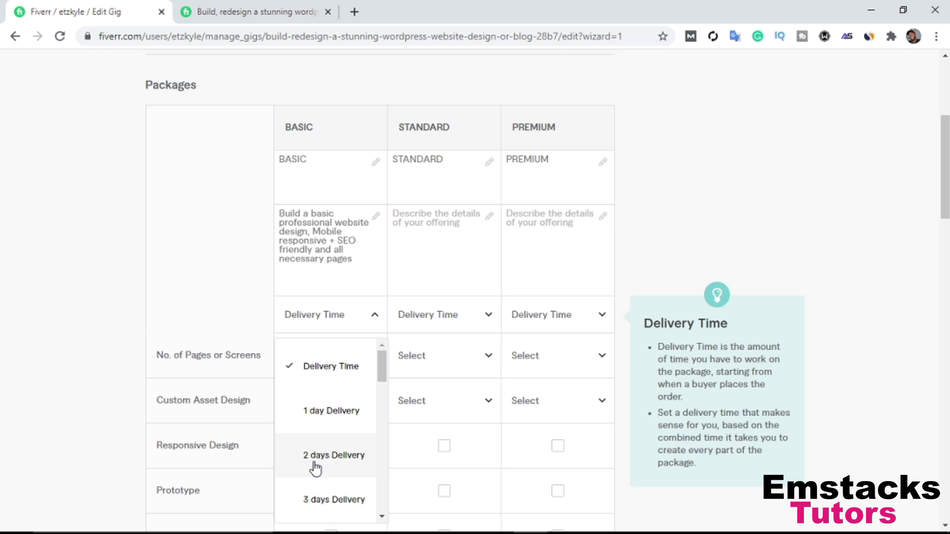
click(315, 469)
scroll(177, 346, down, 1)
click(310, 305)
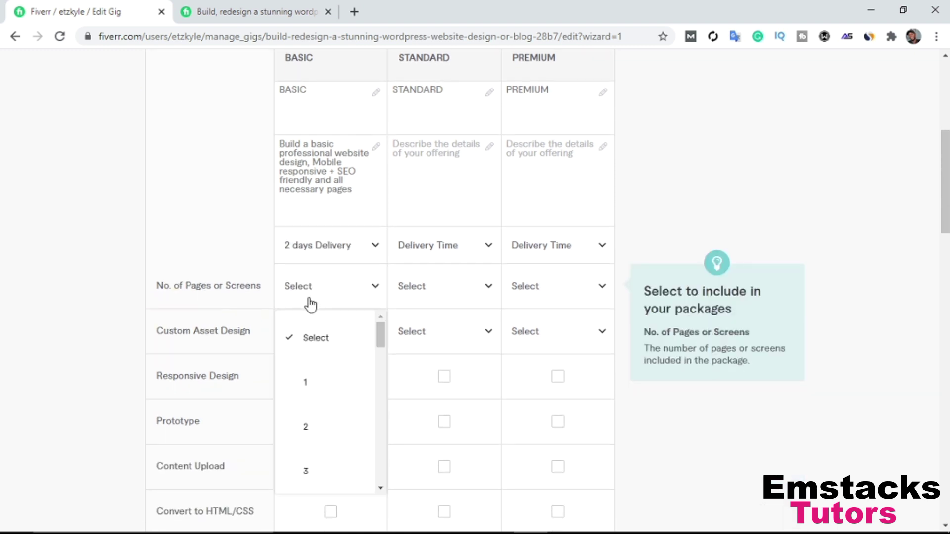
scroll(337, 411, down, 3)
scroll(335, 428, down, 1)
scroll(330, 472, down, 3)
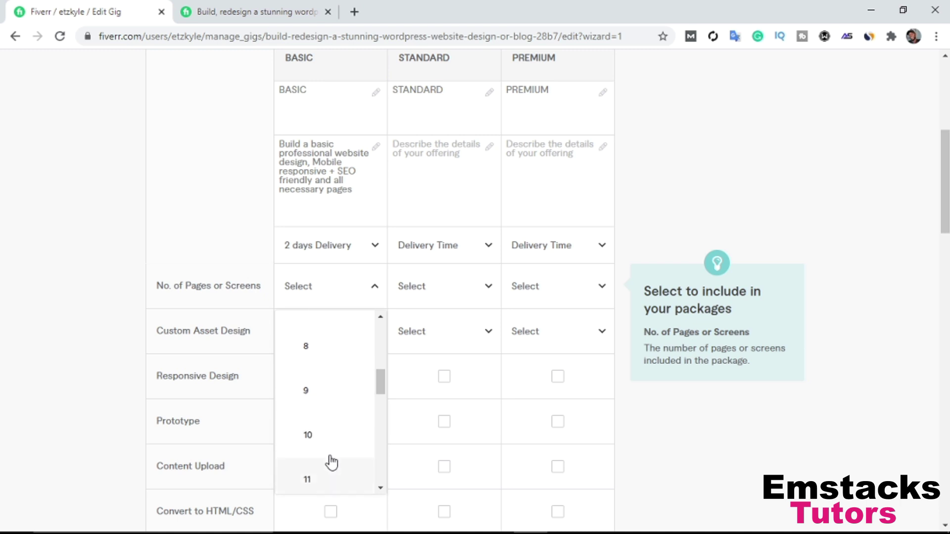
click(324, 440)
- Include Responsive Design and Source File in the Basic package
scroll(106, 339, down, 1)
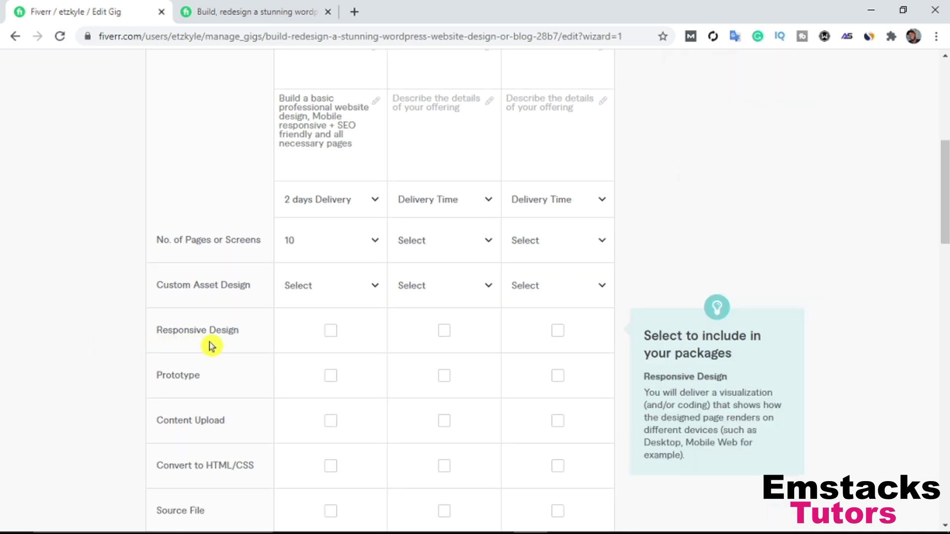
click(337, 332)
scroll(287, 410, down, 1)
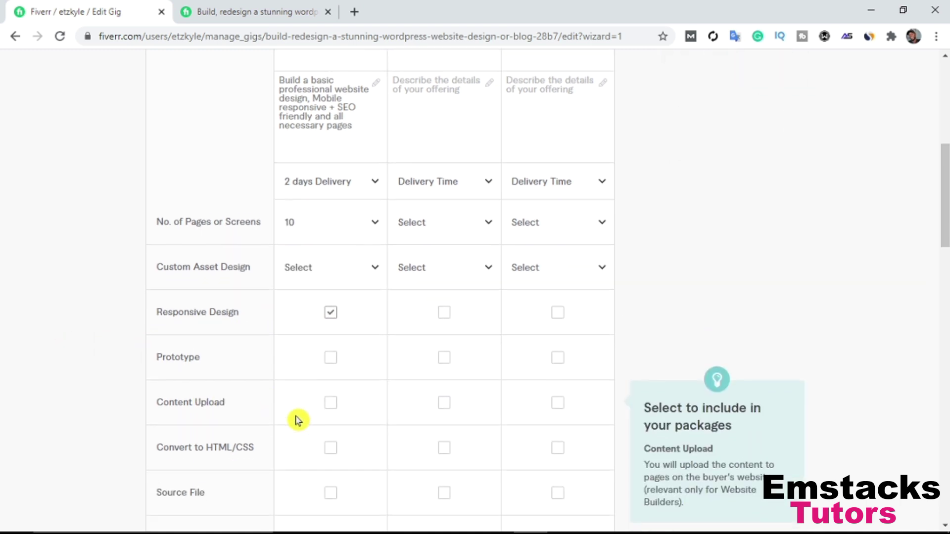
scroll(312, 400, down, 1)
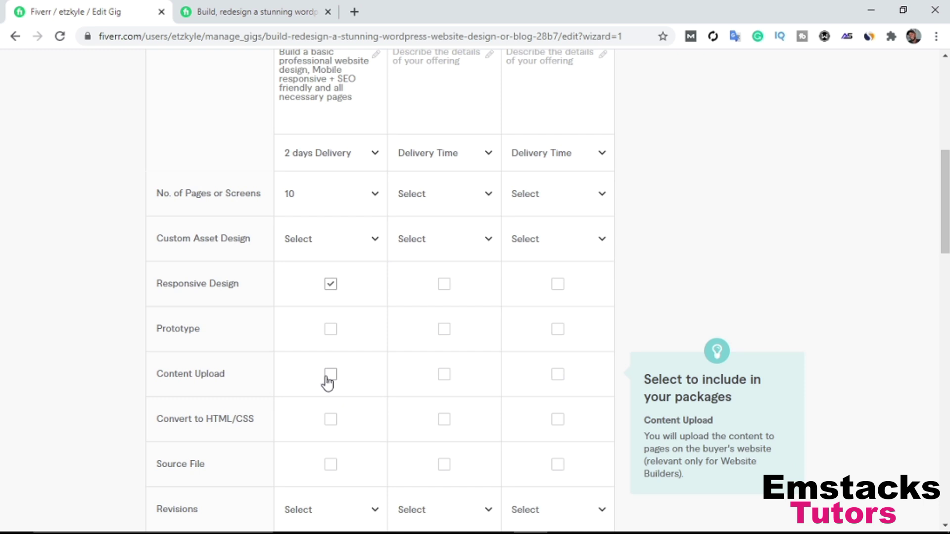
scroll(277, 405, down, 3)
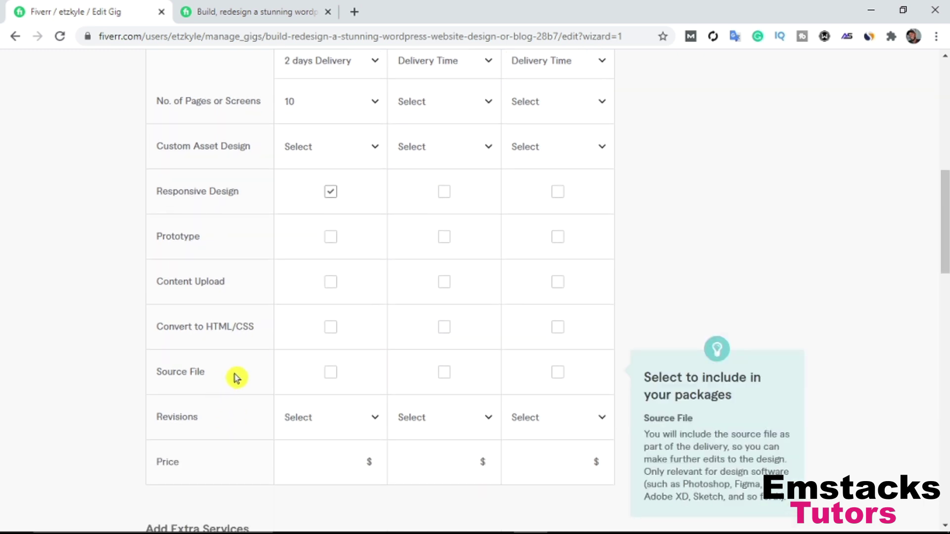
click(329, 376)
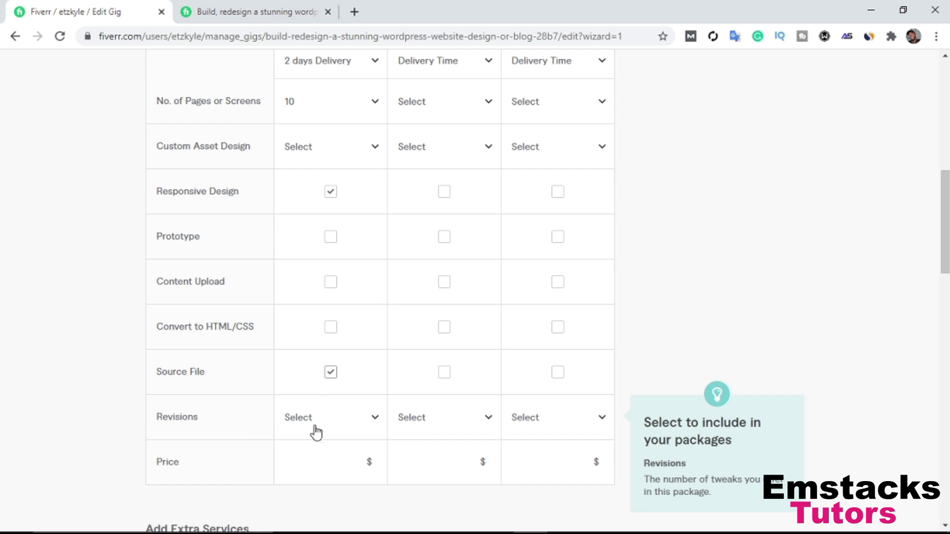
- Set the Basic package's revisions to 3 and its price to $100
click(325, 425)
scroll(322, 364, down, 1)
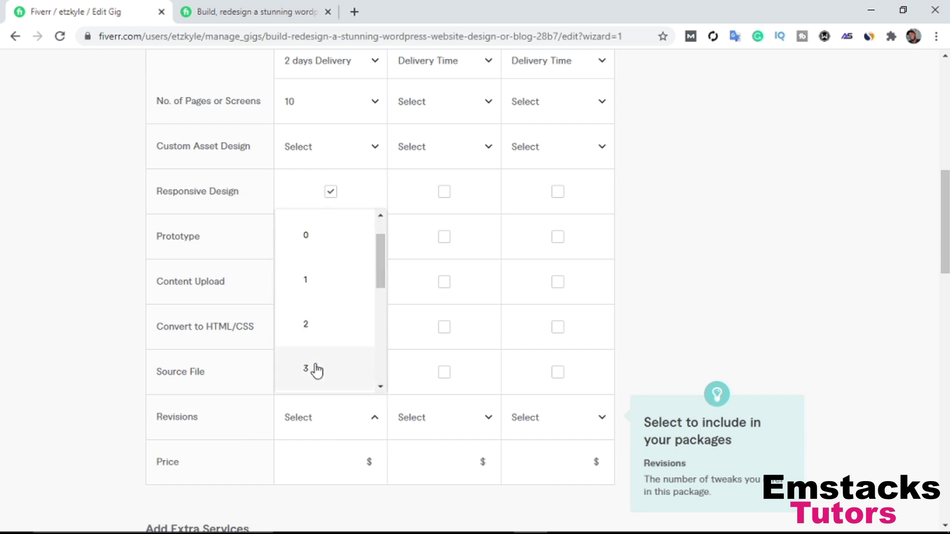
click(313, 369)
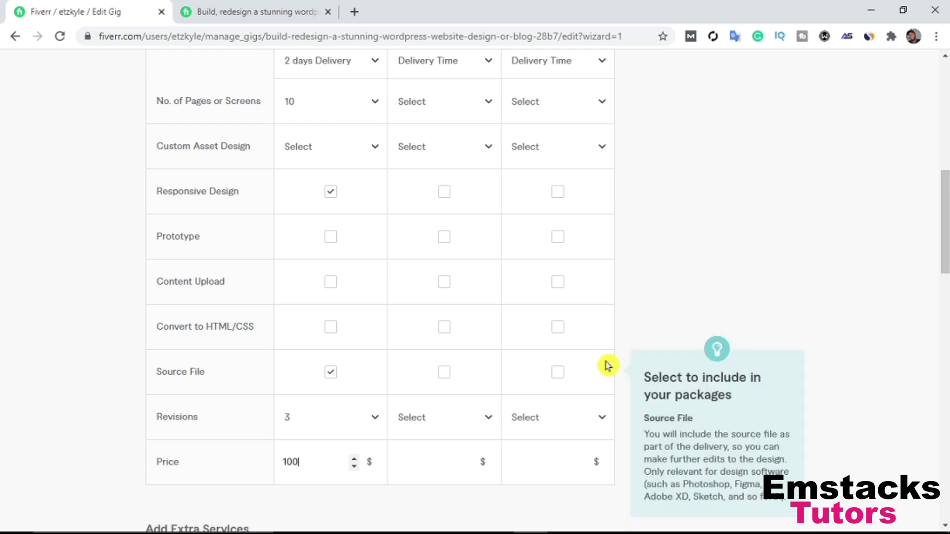
- Copy the existing gig's Standard description, starting "High end website design", into the Standard package's description
scroll(443, 209, up, 4)
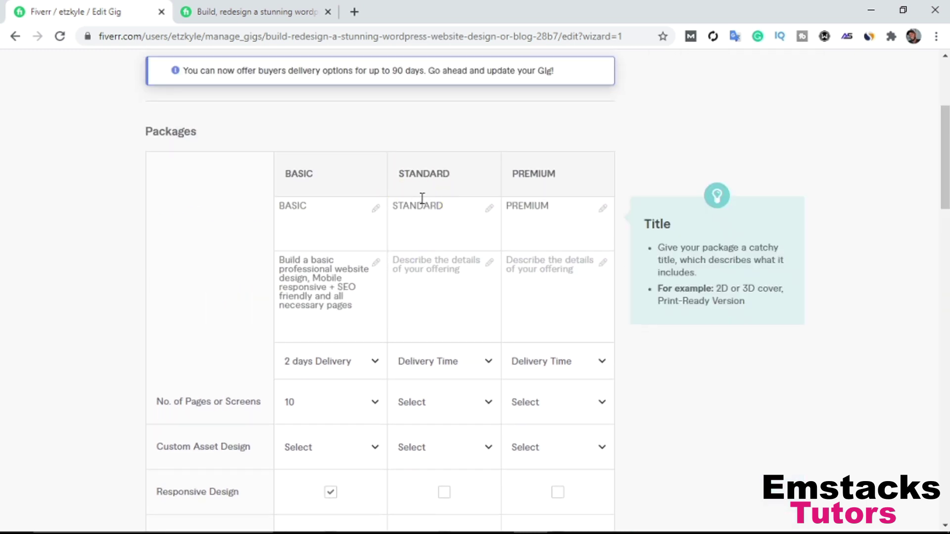
click(237, 11)
click(769, 245)
click(737, 143)
drag(820, 231, 633, 219)
key(ctrl+c)
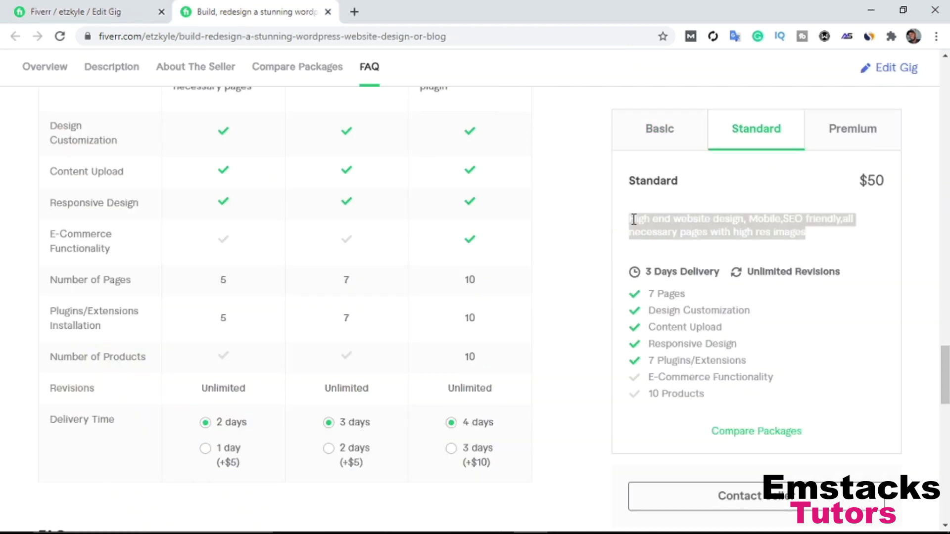
click(94, 12)
click(432, 277)
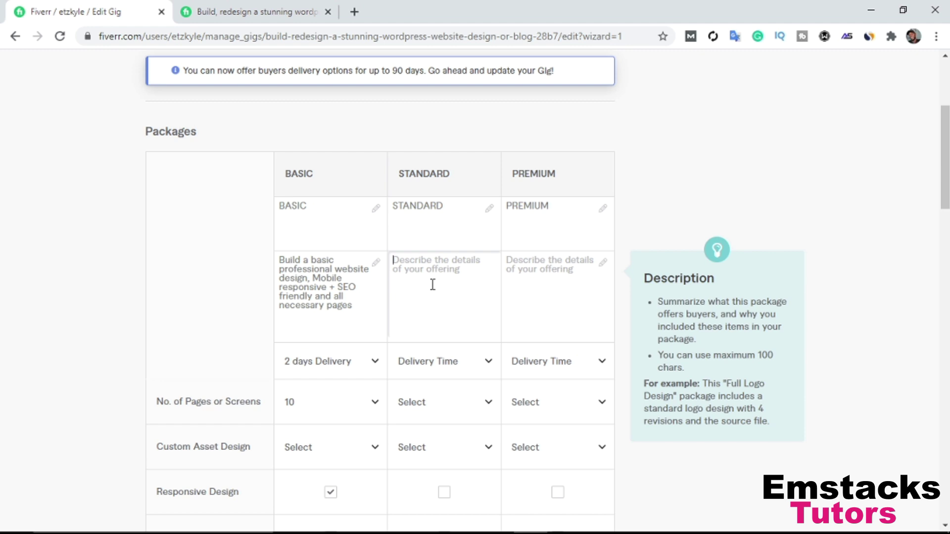
key(ctrl+v)
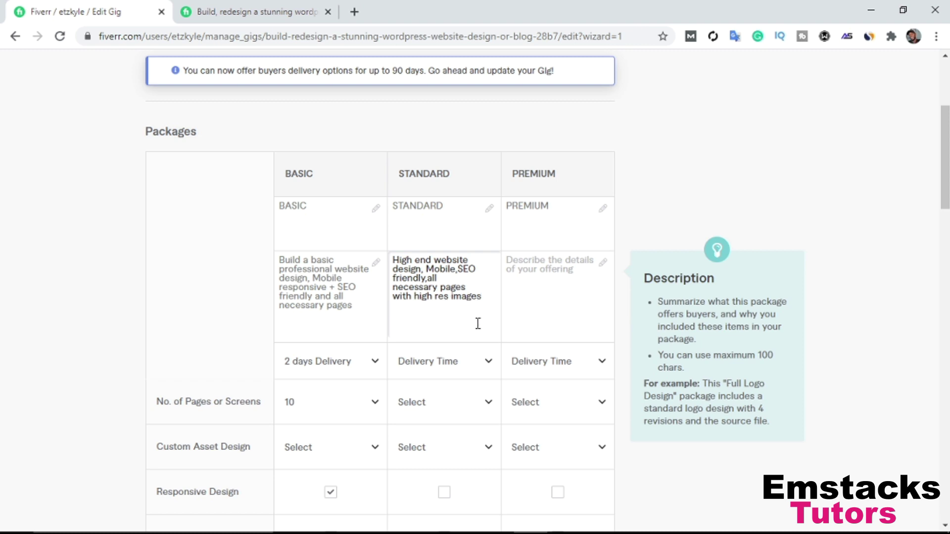
- Set the Standard package's delivery time to 4 days and its number of pages to 20
scroll(227, 343, down, 1)
click(438, 300)
scroll(457, 425, down, 2)
click(447, 453)
scroll(262, 353, down, 1)
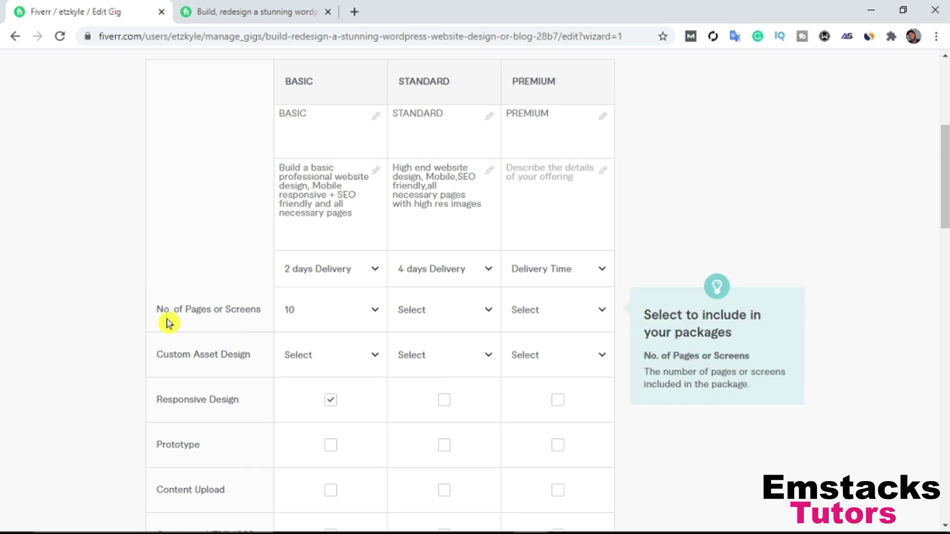
click(465, 313)
scroll(469, 368, down, 3)
scroll(418, 445, down, 9)
scroll(441, 456, down, 5)
click(438, 489)
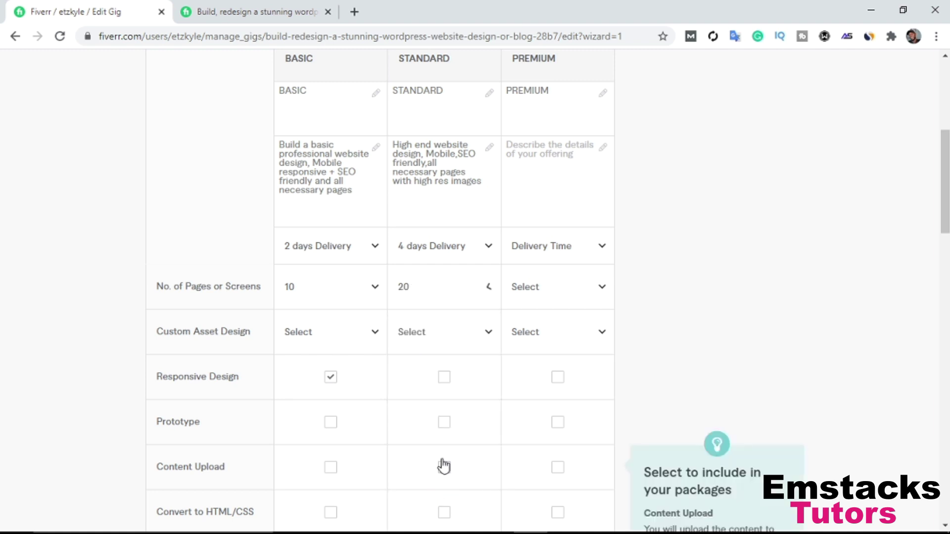
- Include Responsive Design, 2 custom asset designs and Content Upload in the Standard package
scroll(233, 374, down, 2)
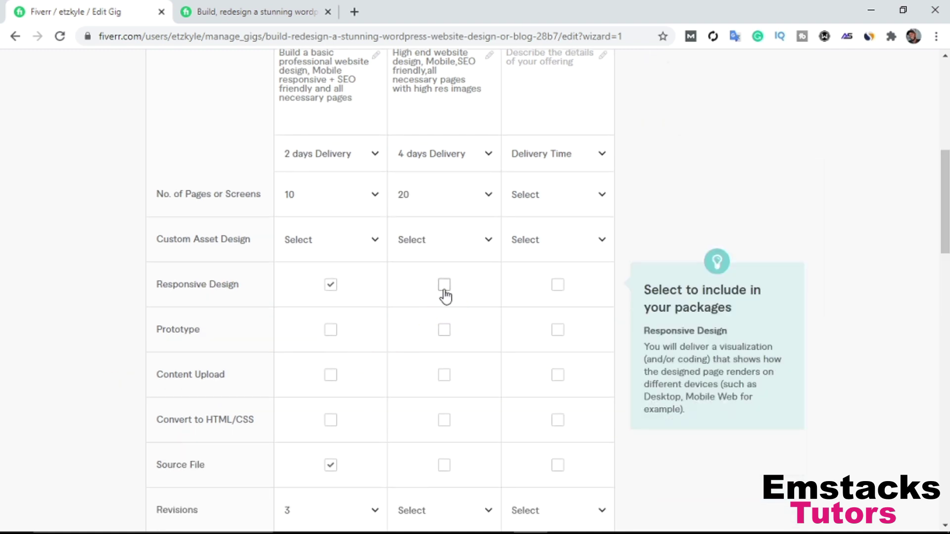
click(444, 286)
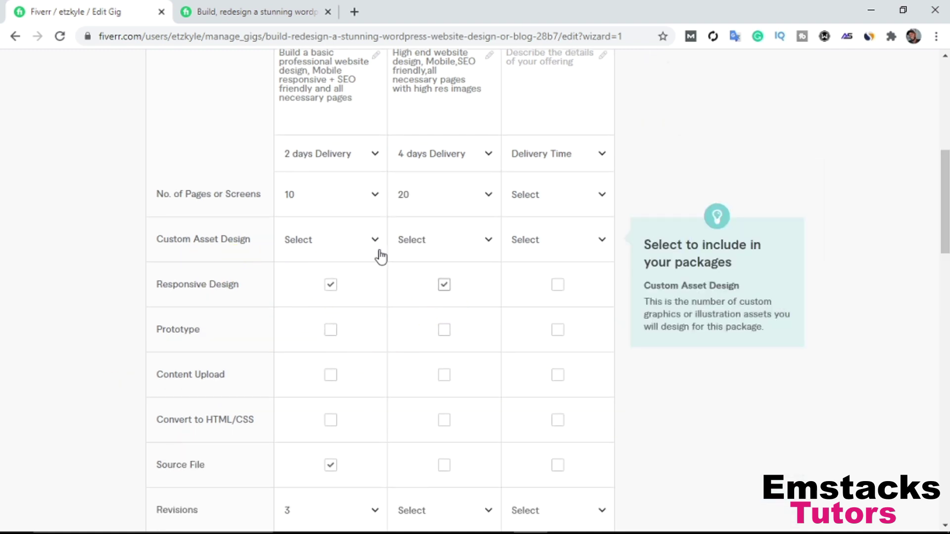
click(450, 247)
scroll(449, 365, down, 1)
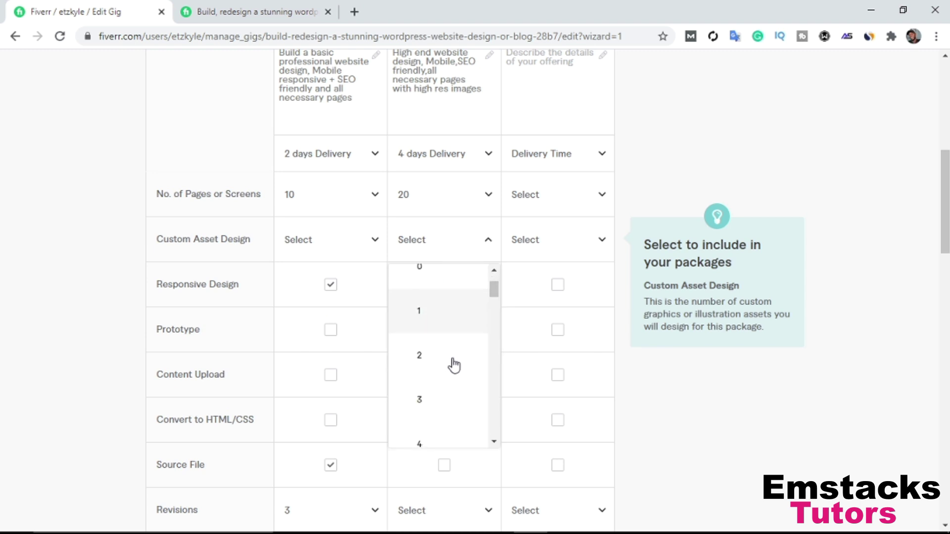
click(447, 346)
scroll(384, 314, down, 1)
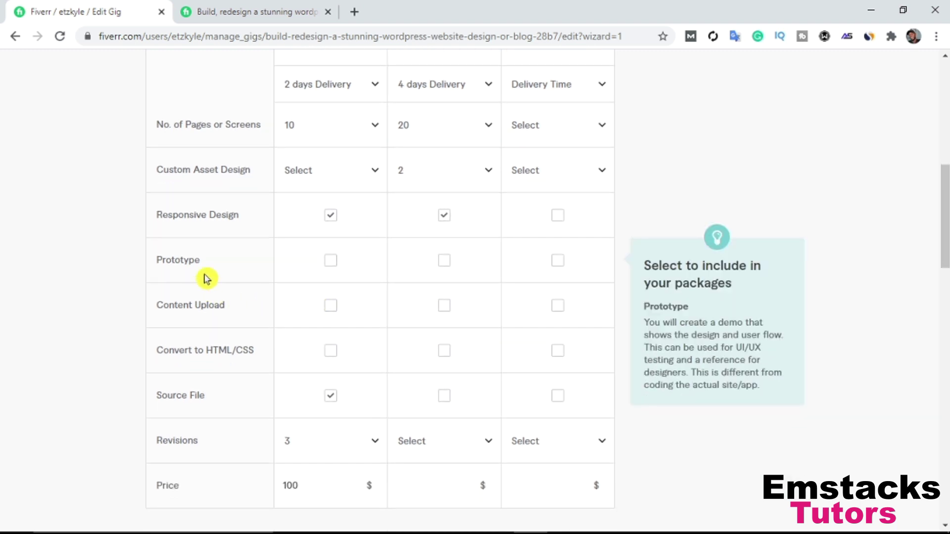
scroll(429, 305, down, 1)
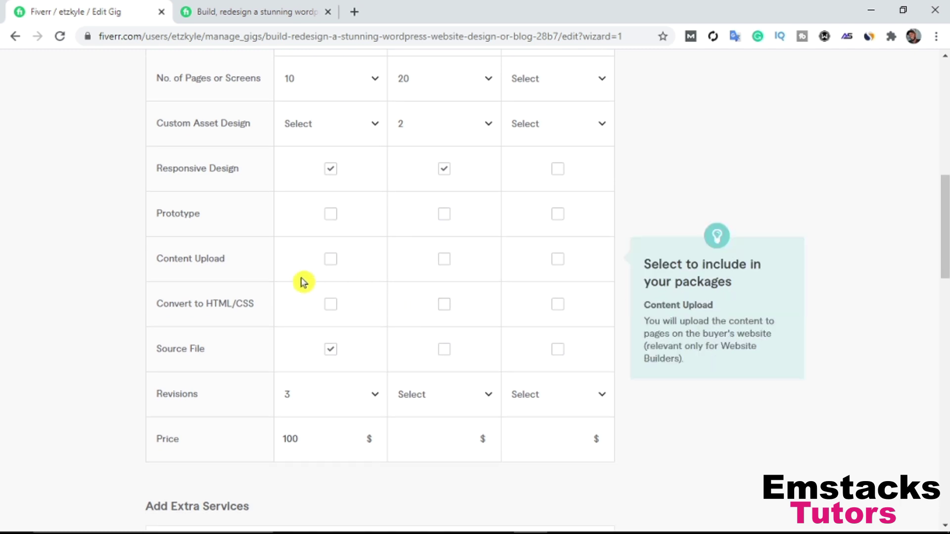
click(445, 260)
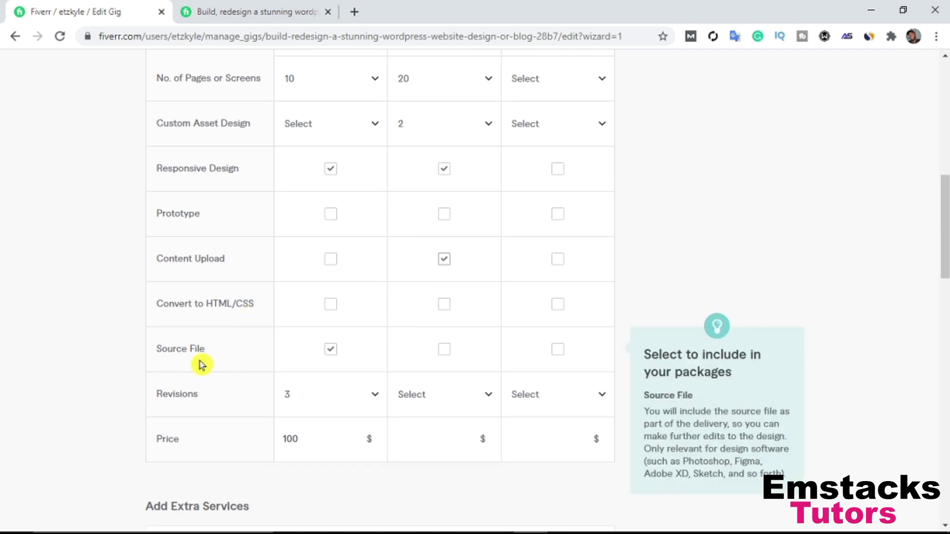
- Remove Content Upload from the Standard package and include Source File in it instead
click(444, 261)
click(445, 350)
- Set the Standard package's revisions to 4 and its price to $300
click(448, 399)
scroll(438, 335, down, 3)
click(439, 319)
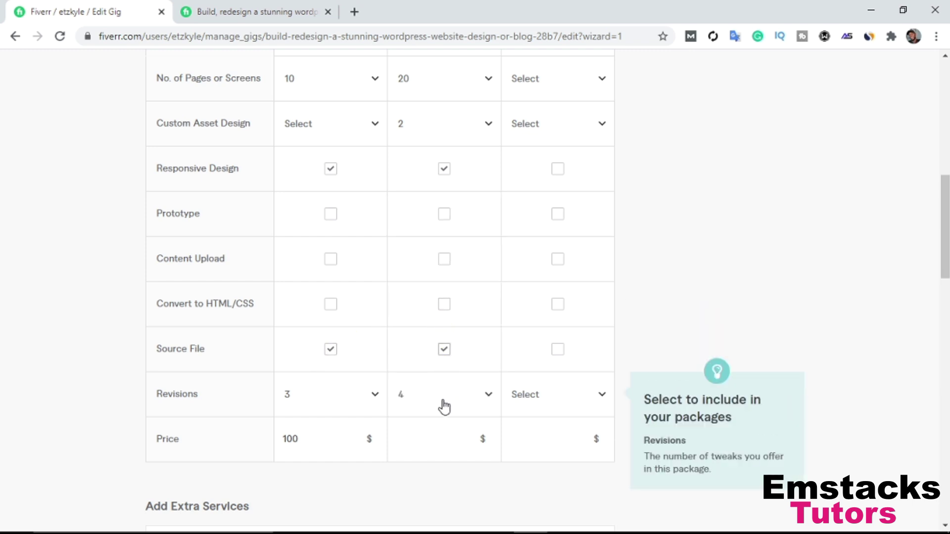
click(445, 439)
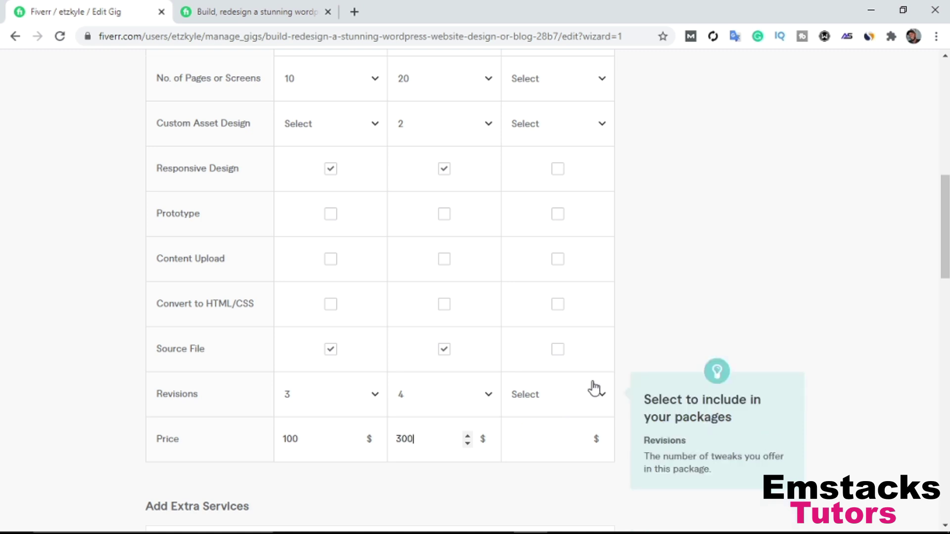
- Copy the existing gig's Premium description, starting "All basic+standard plan included", into the Premium package's description
scroll(568, 249, up, 2)
scroll(551, 191, up, 4)
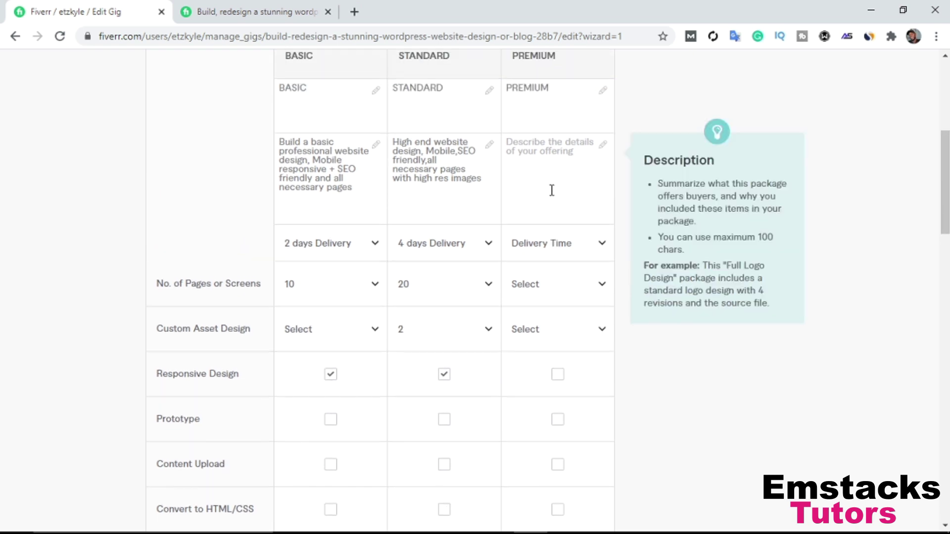
click(256, 12)
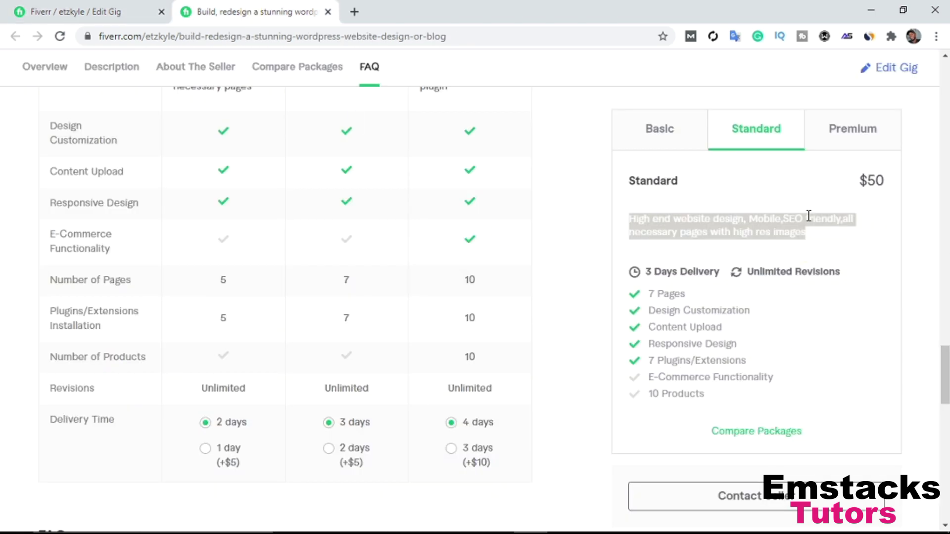
click(835, 149)
drag(863, 233, 616, 223)
key(ctrl+c)
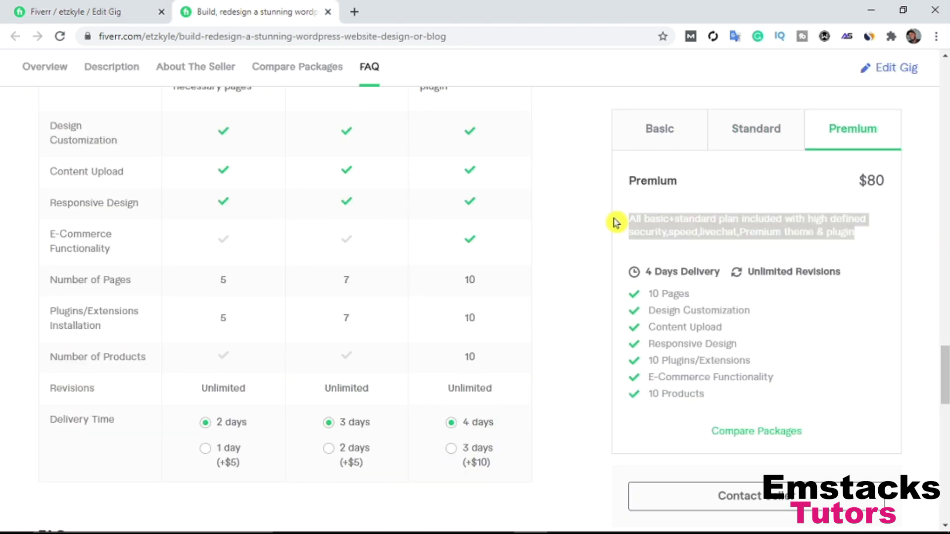
click(89, 12)
click(534, 237)
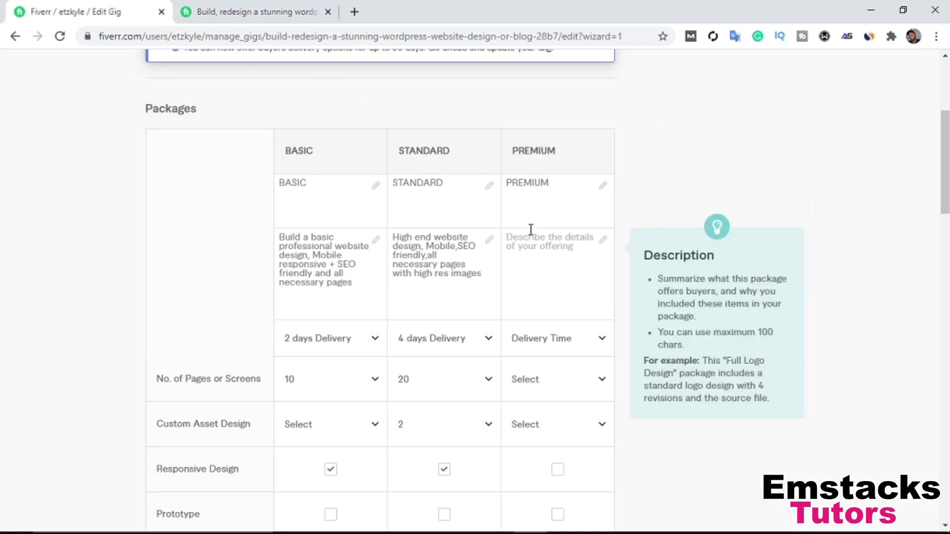
key(ctrl+v)
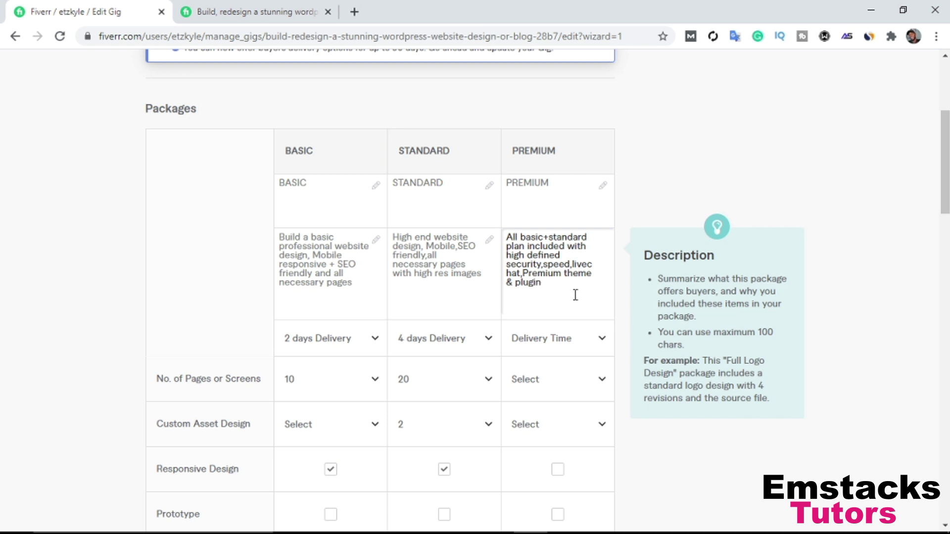
- Set the Premium package's delivery time to 7 days and its number of pages to 25
scroll(547, 289, down, 2)
click(549, 276)
scroll(549, 366, down, 6)
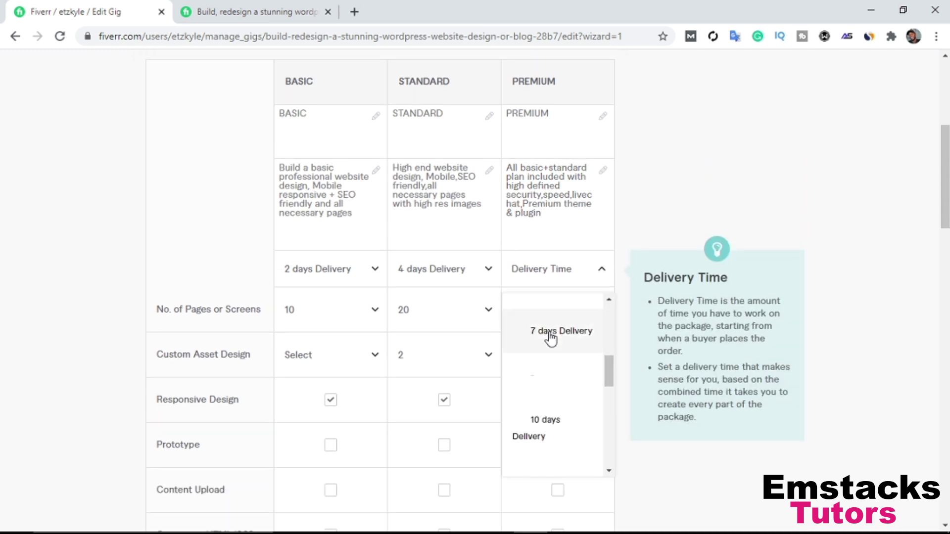
click(555, 332)
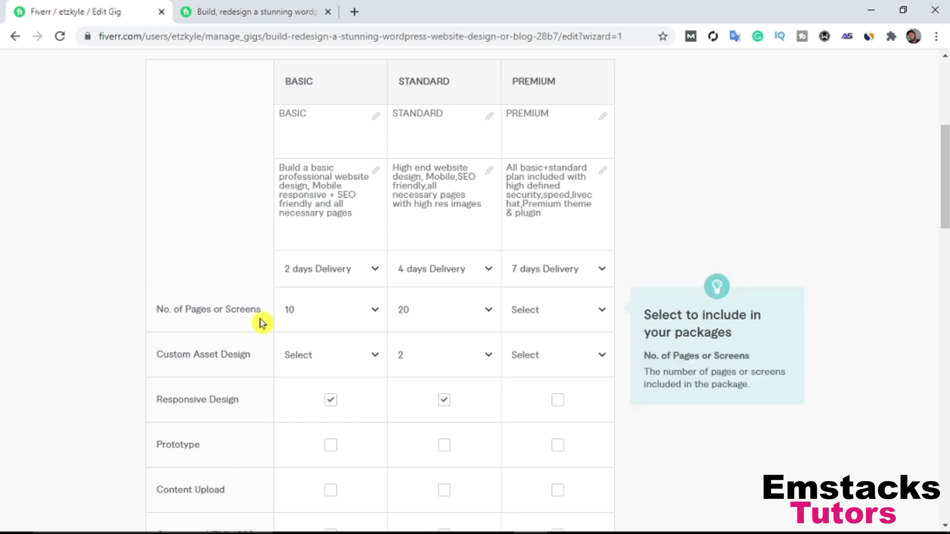
click(544, 319)
scroll(553, 400, down, 15)
scroll(577, 453, down, 4)
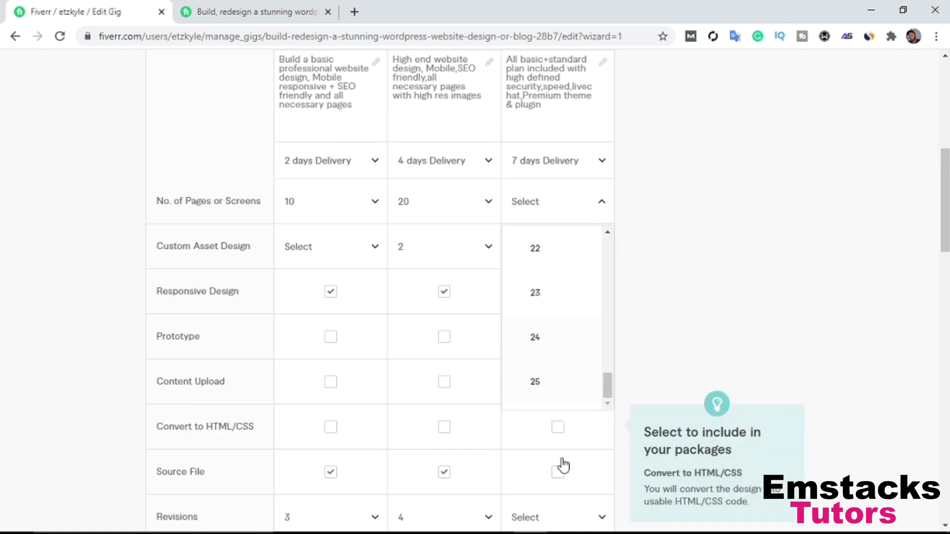
click(546, 295)
scroll(546, 296, up, 3)
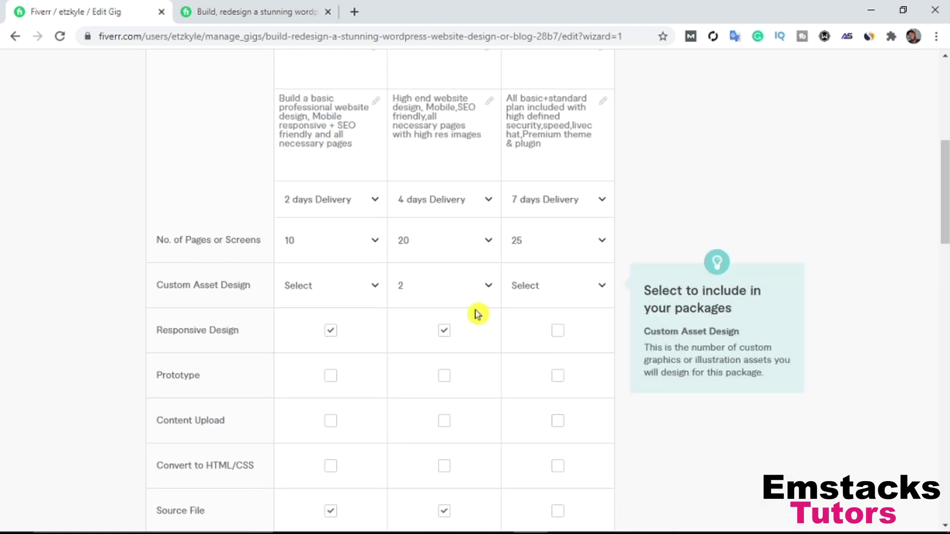
- Set the Premium package's number of custom asset designs to 4
click(551, 286)
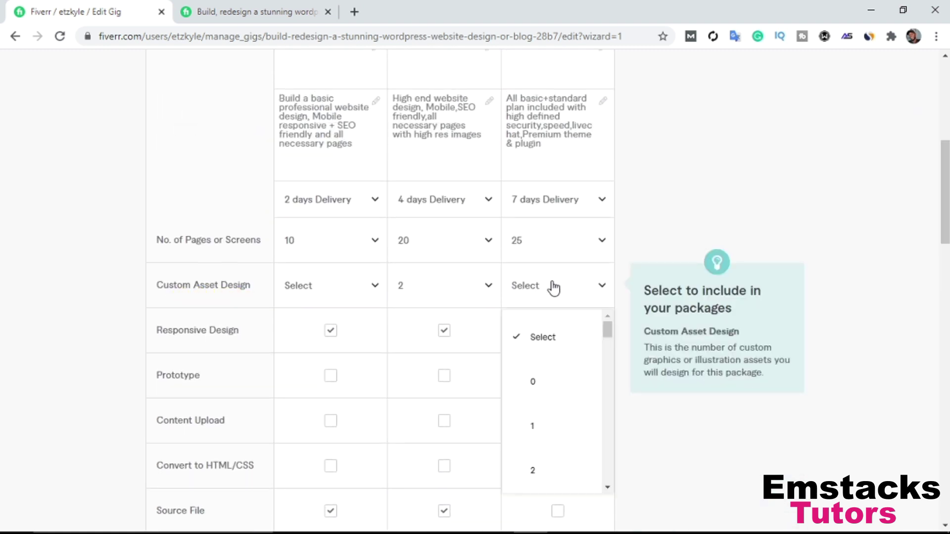
scroll(564, 409, down, 2)
scroll(565, 412, down, 1)
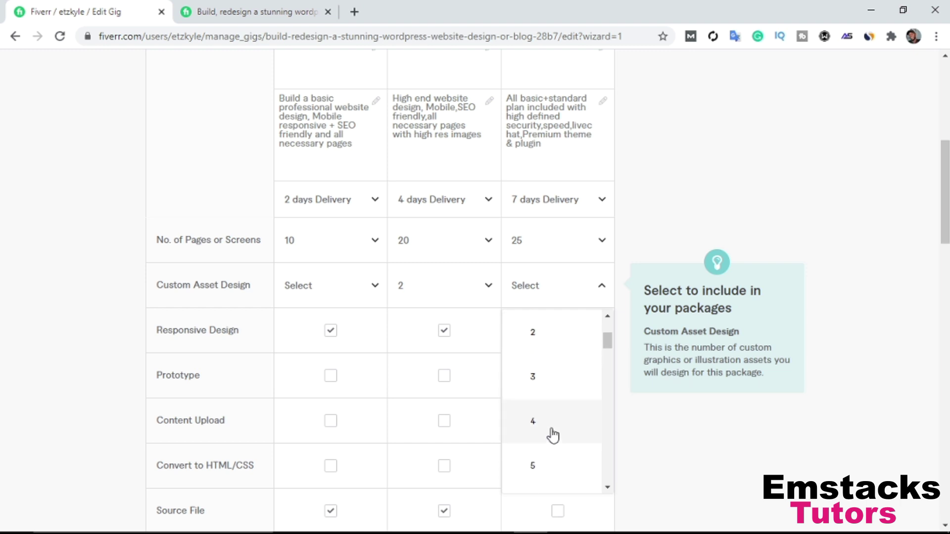
click(549, 433)
- Include Responsive Design, Content Upload and Source File in the Premium package
scroll(500, 374, down, 2)
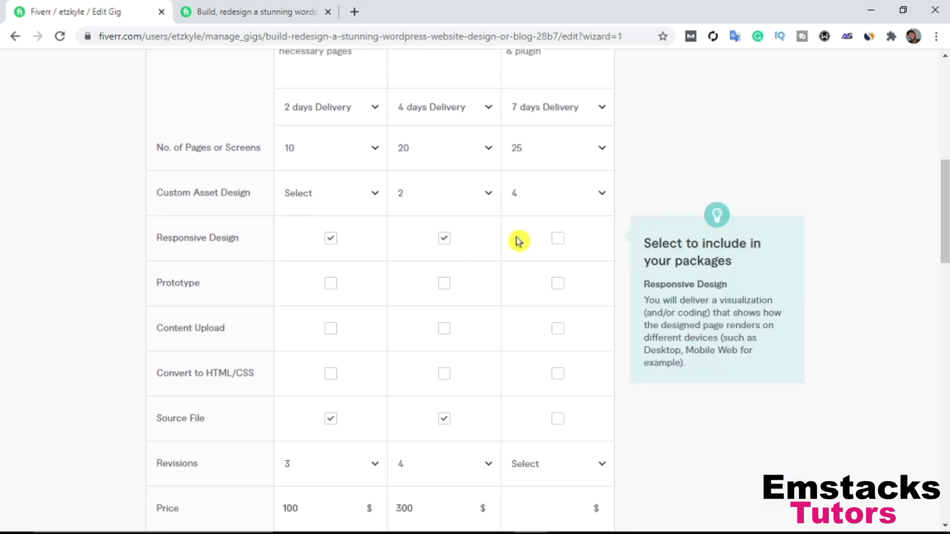
click(558, 239)
scroll(499, 319, down, 2)
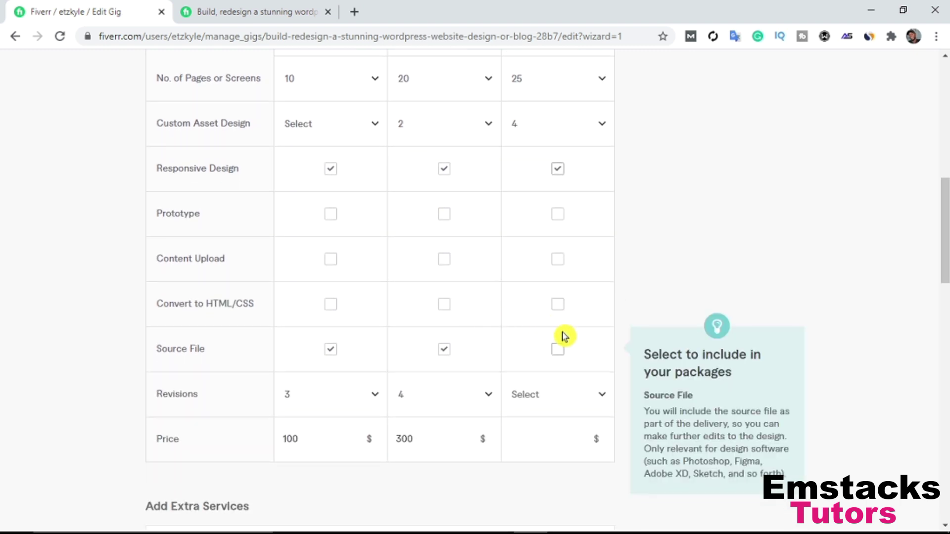
click(557, 260)
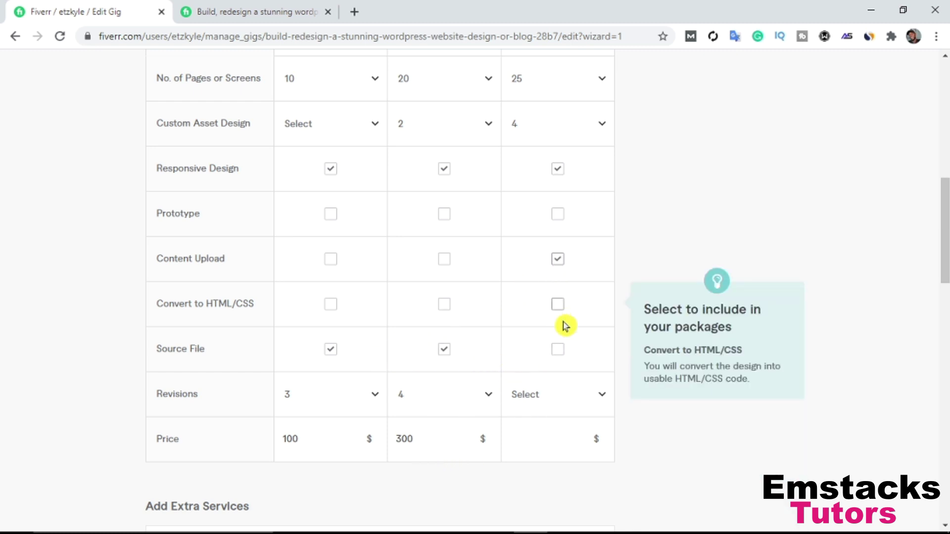
scroll(572, 280, down, 1)
click(557, 305)
- Set the Premium package's revisions to 5 and its price to $500
click(558, 366)
scroll(550, 340, down, 2)
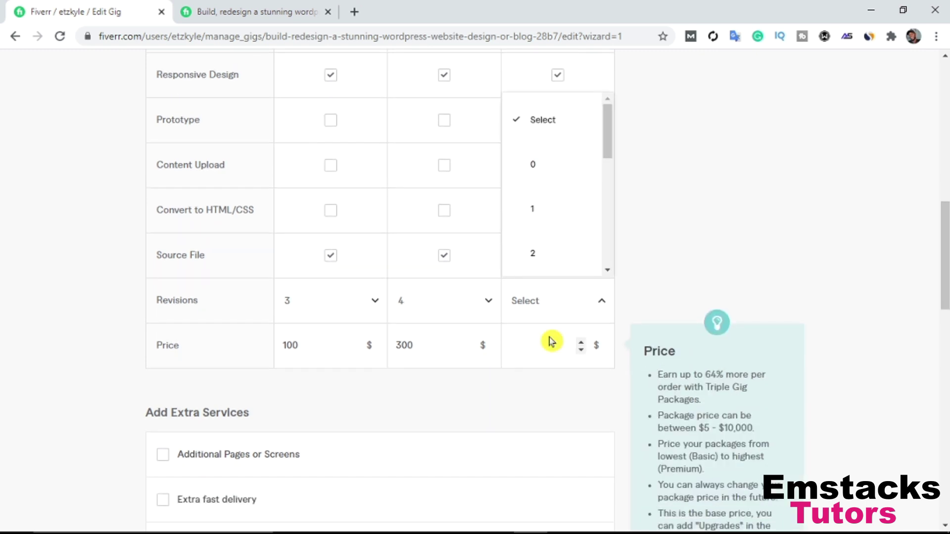
scroll(542, 193, down, 4)
click(542, 184)
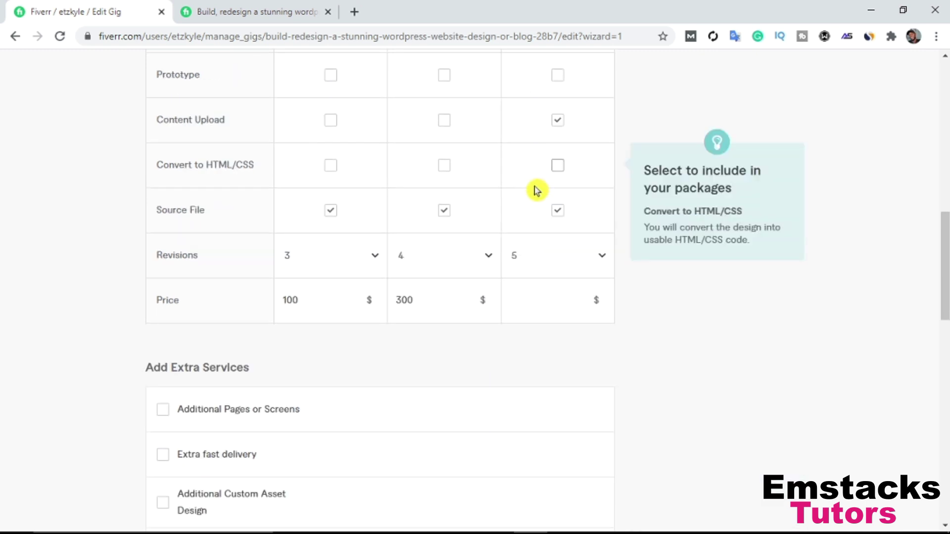
click(417, 367)
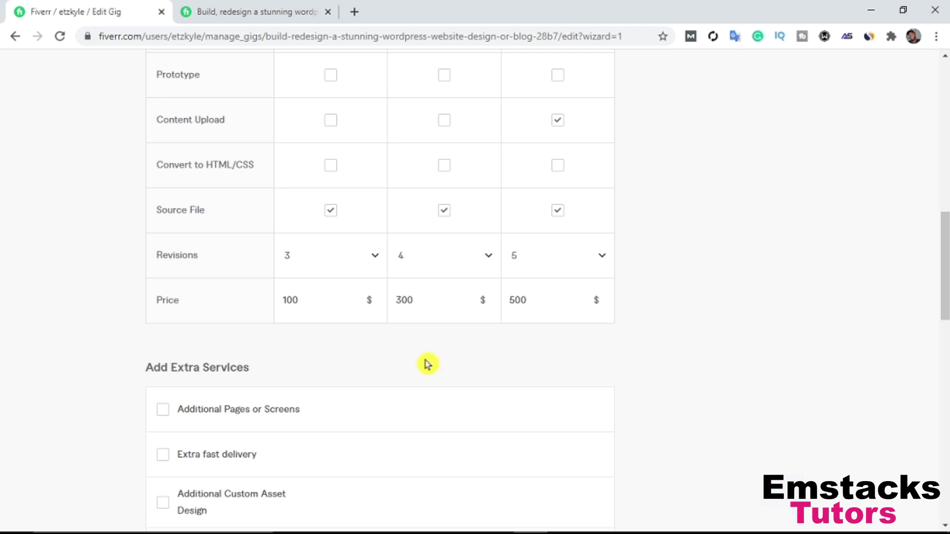
- Review the Basic, Standard and Premium descriptions against the existing gig's package comparison
scroll(478, 360, up, 7)
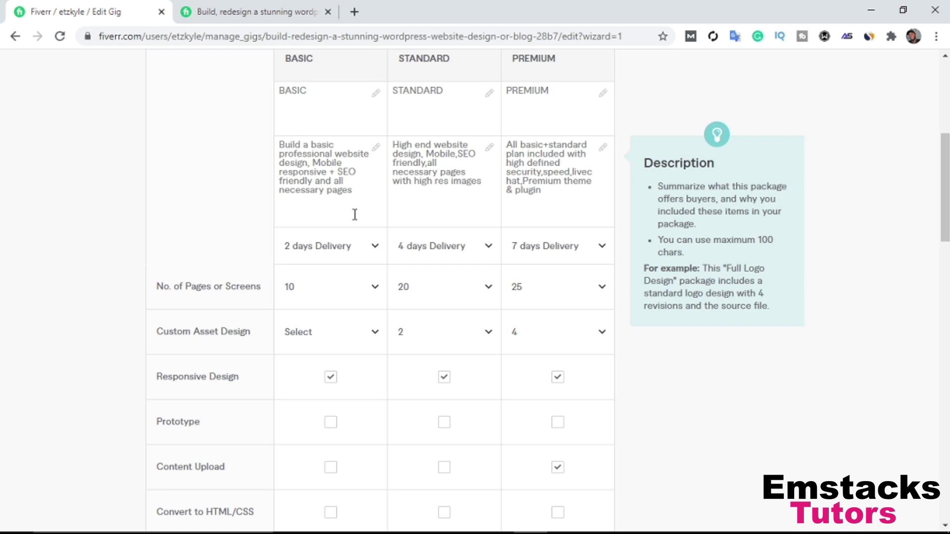
click(262, 11)
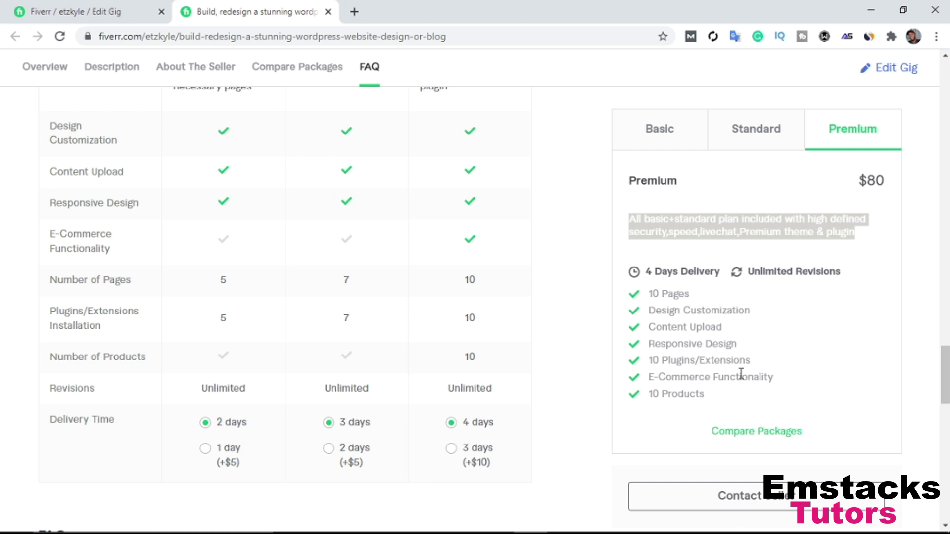
scroll(317, 415, down, 4)
scroll(262, 172, up, 3)
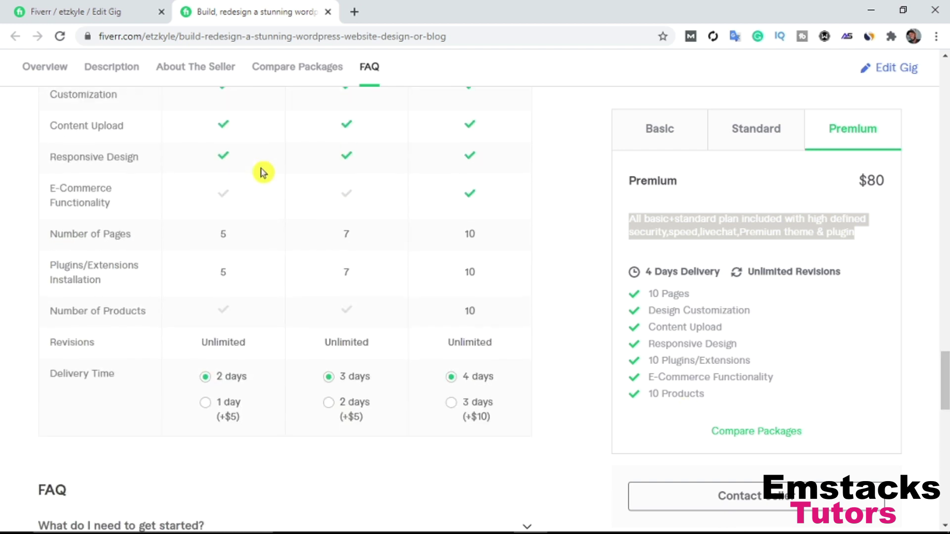
click(68, 6)
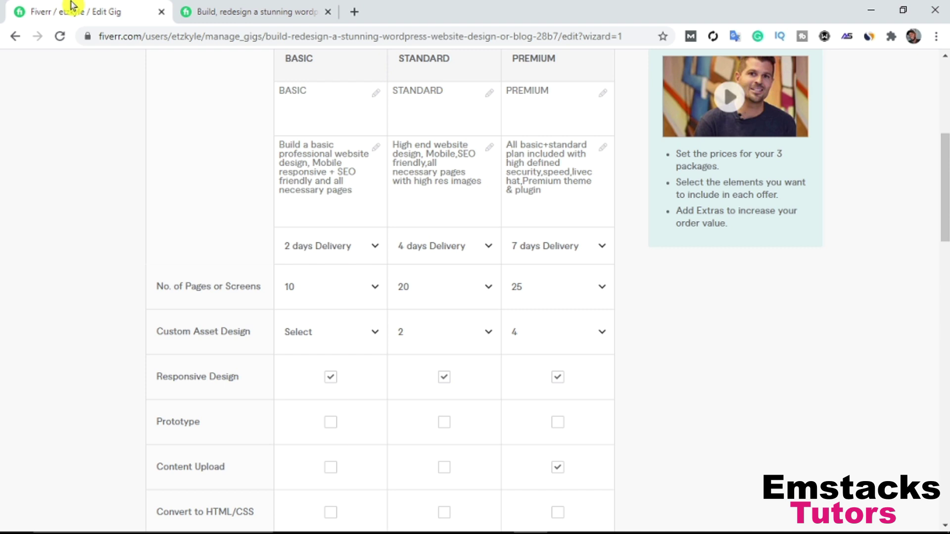
mouse_move(352, 159)
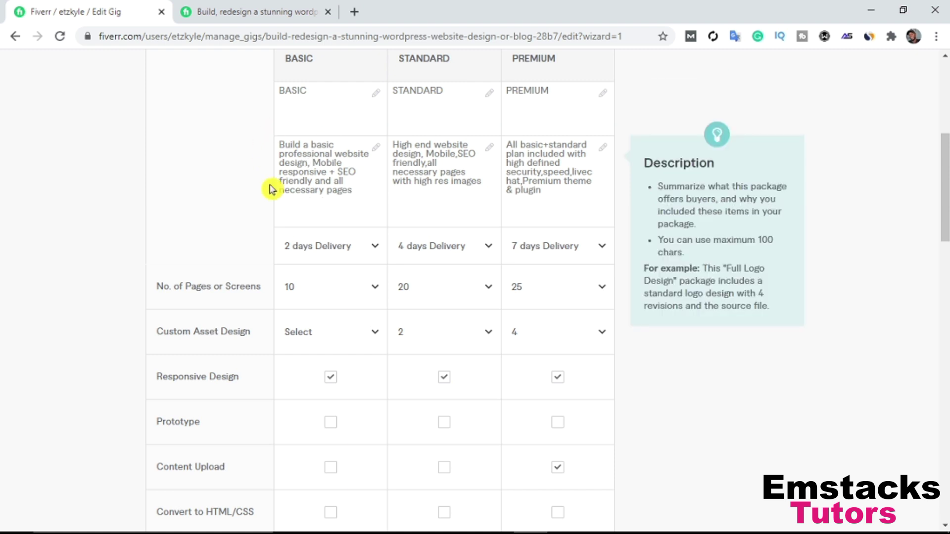
drag(384, 180, 360, 170)
drag(441, 188, 379, 163)
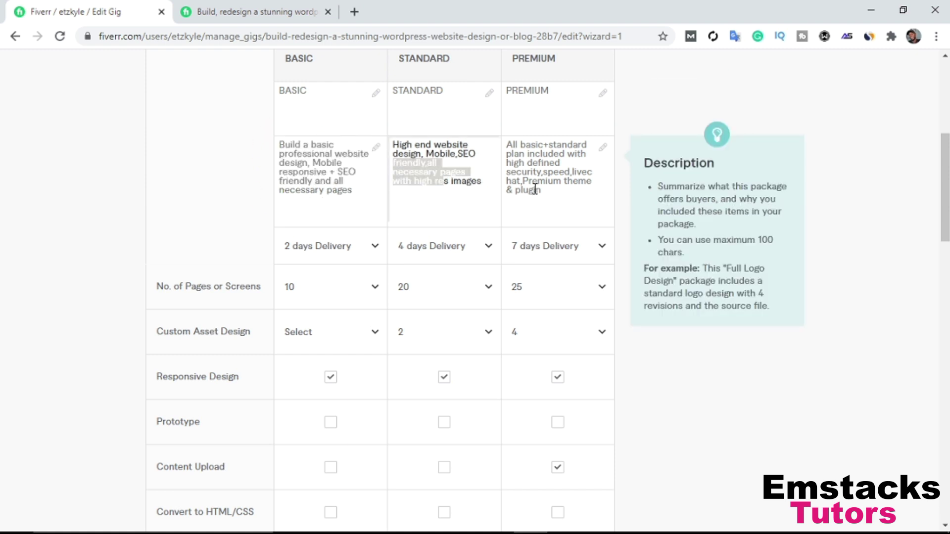
drag(534, 189, 490, 115)
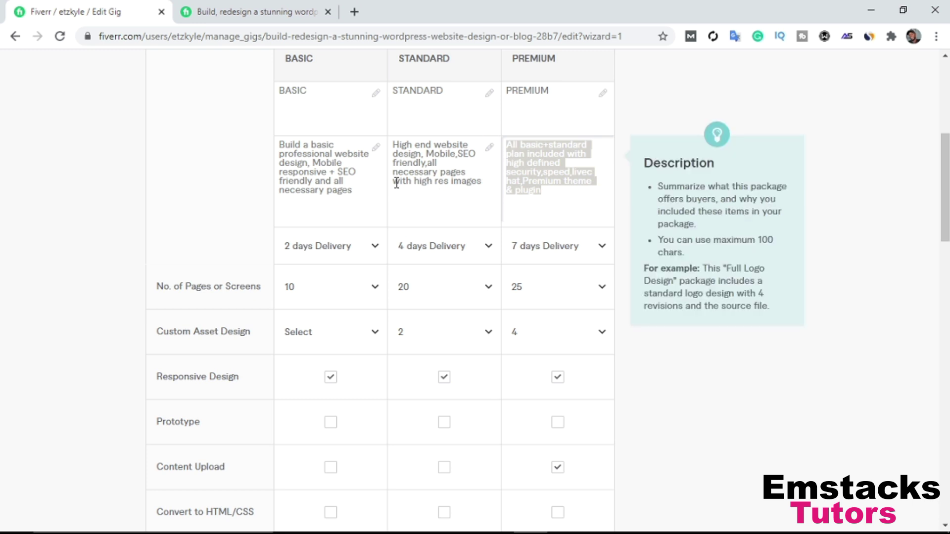
click(354, 189)
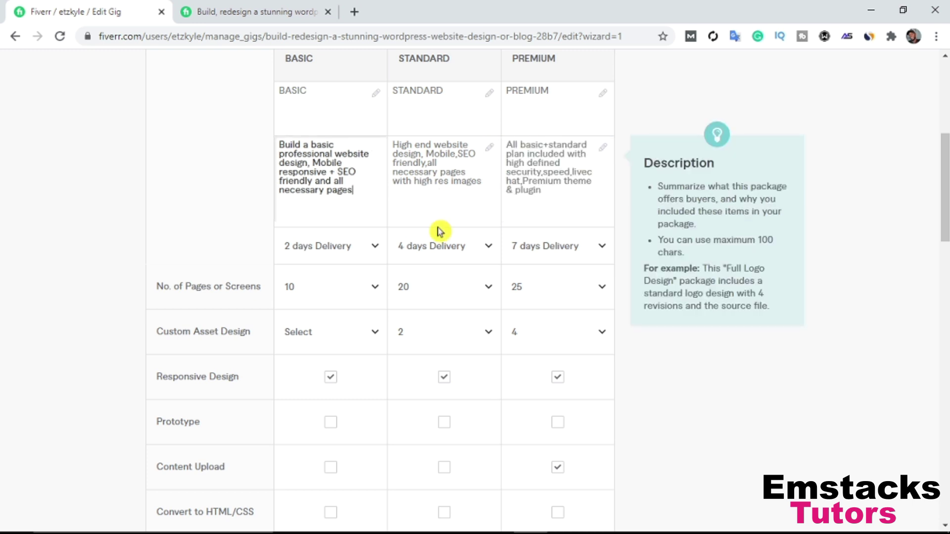
- Add the Extra fast delivery service and offer Premium delivery in 5 days for an extra $10
scroll(395, 257, down, 7)
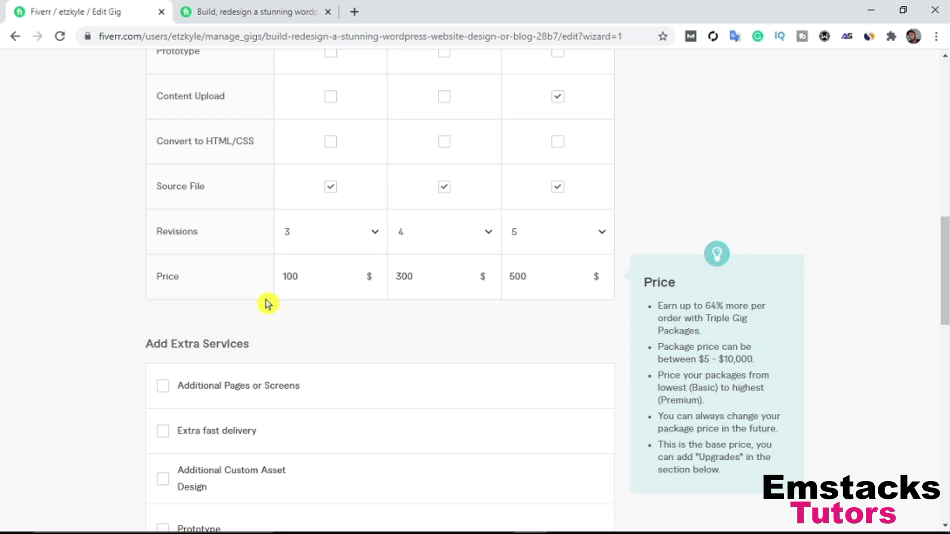
scroll(206, 240, down, 4)
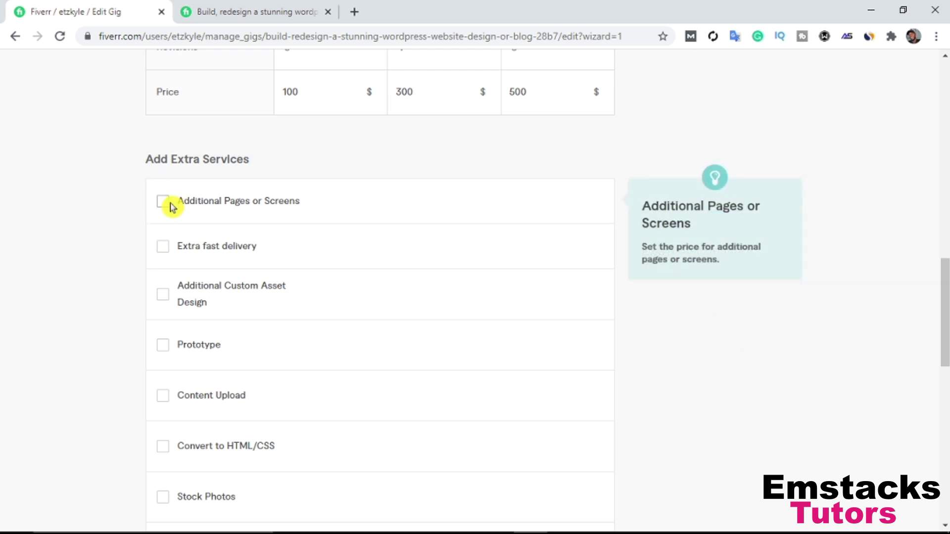
scroll(163, 193, down, 2)
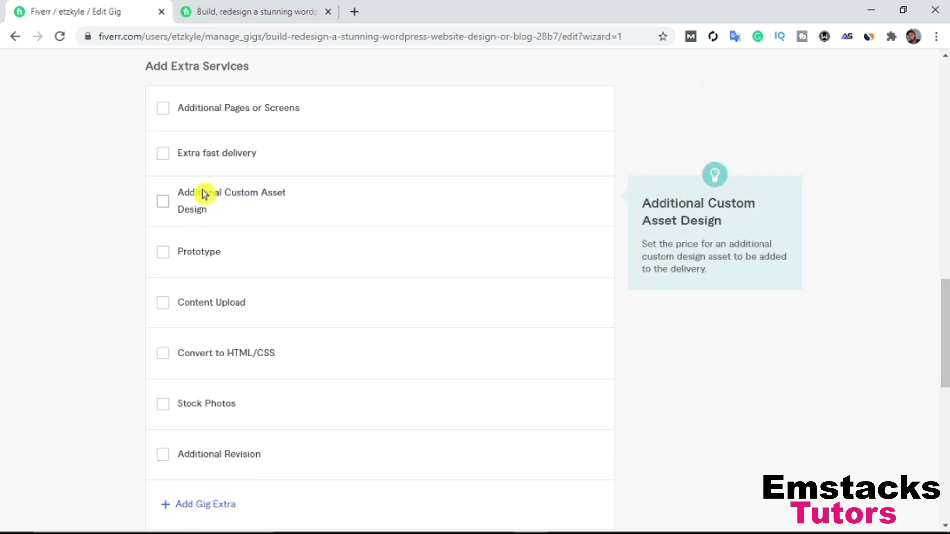
click(162, 155)
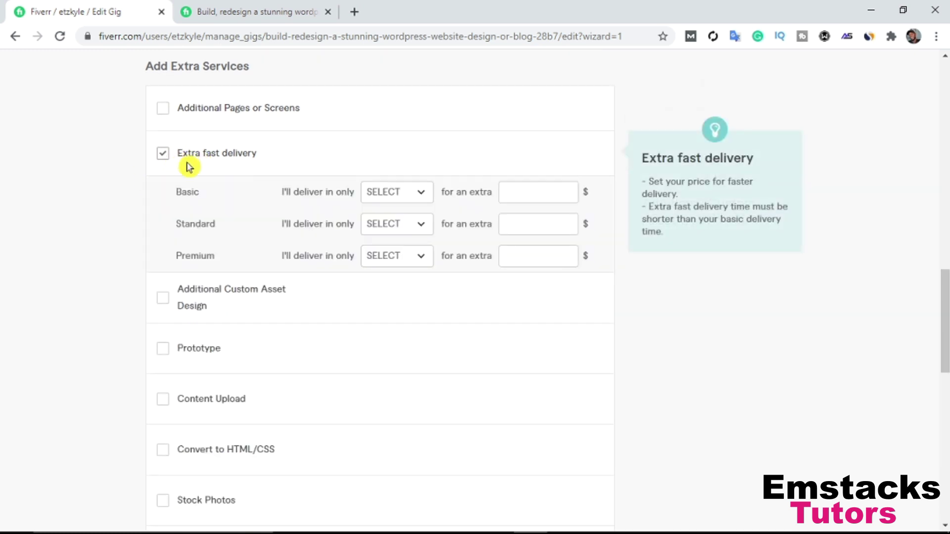
click(398, 265)
scroll(421, 376, down, 2)
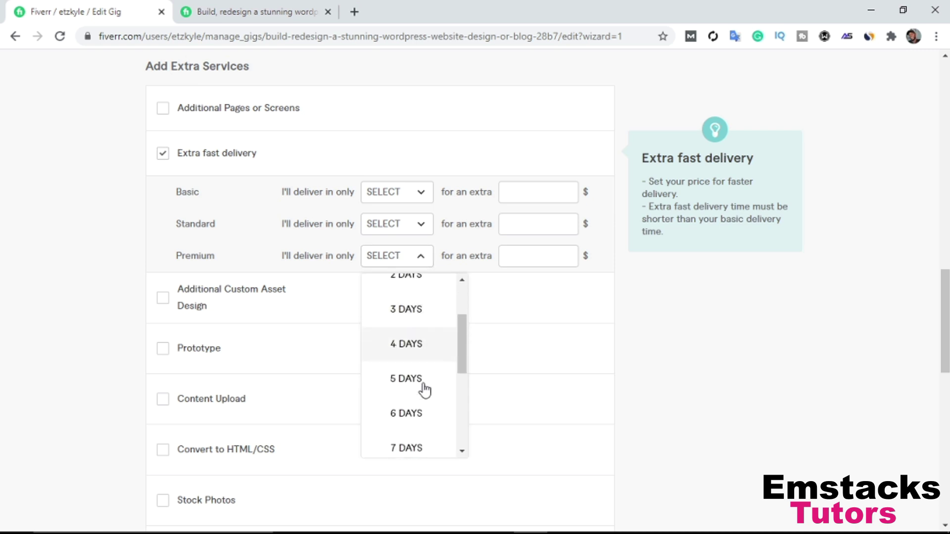
click(414, 373)
click(539, 256)
text(10)
click(117, 232)
- Offer extra fast Basic delivery in 1 day for an extra $20
click(396, 193)
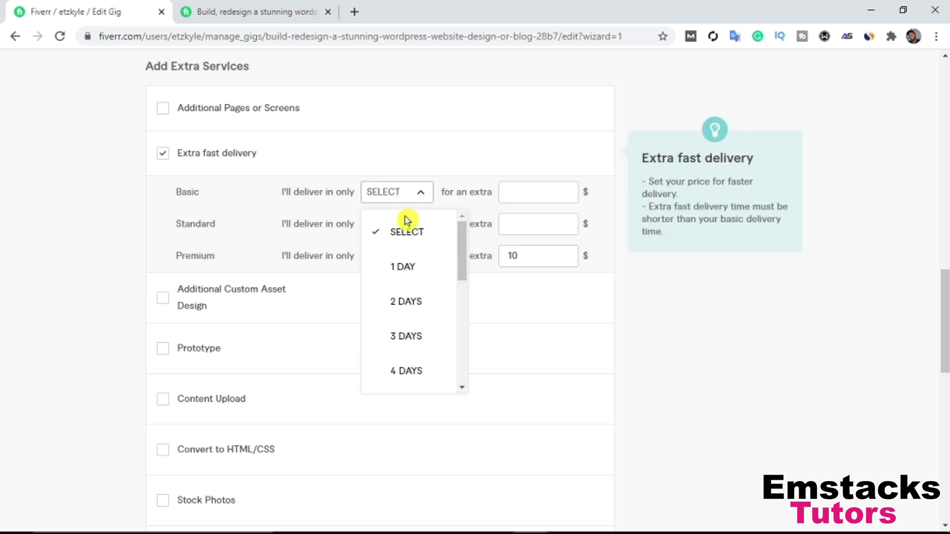
click(406, 266)
click(533, 197)
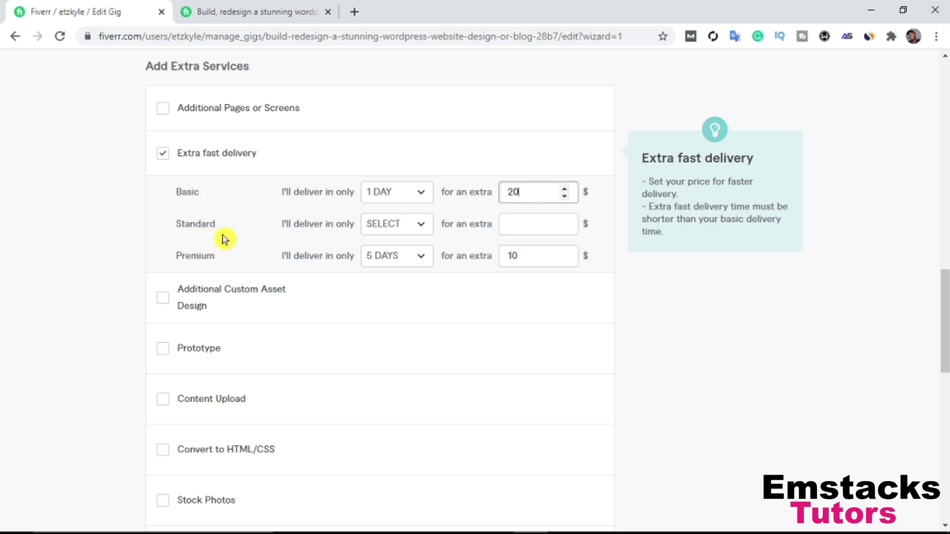
scroll(337, 252, up, 5)
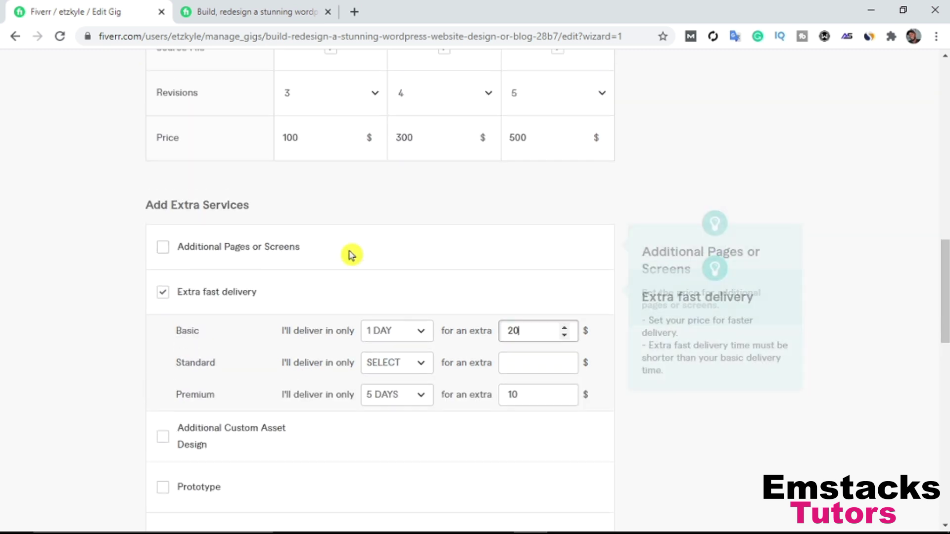
- Offer extra fast Standard delivery in 2 days for an extra $10
scroll(377, 338, down, 7)
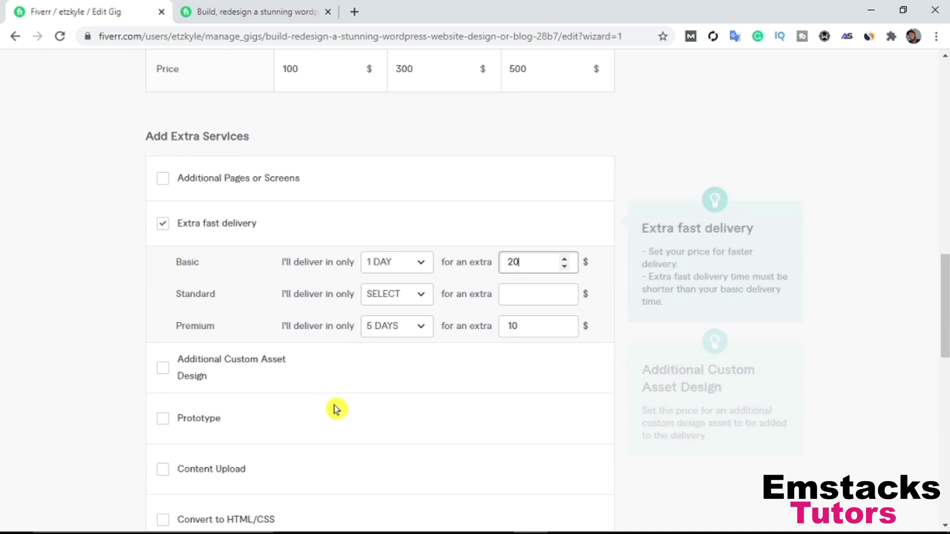
click(387, 131)
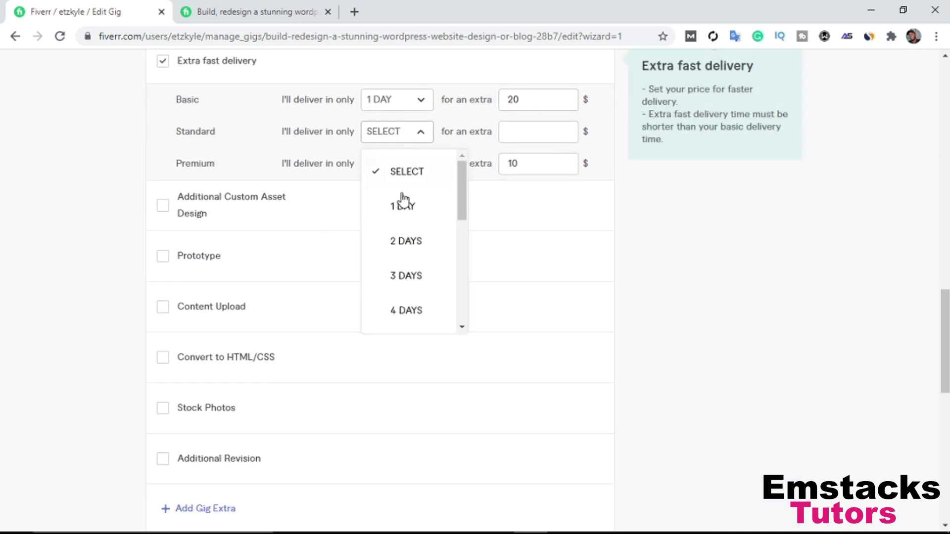
click(409, 240)
click(523, 138)
text(10)
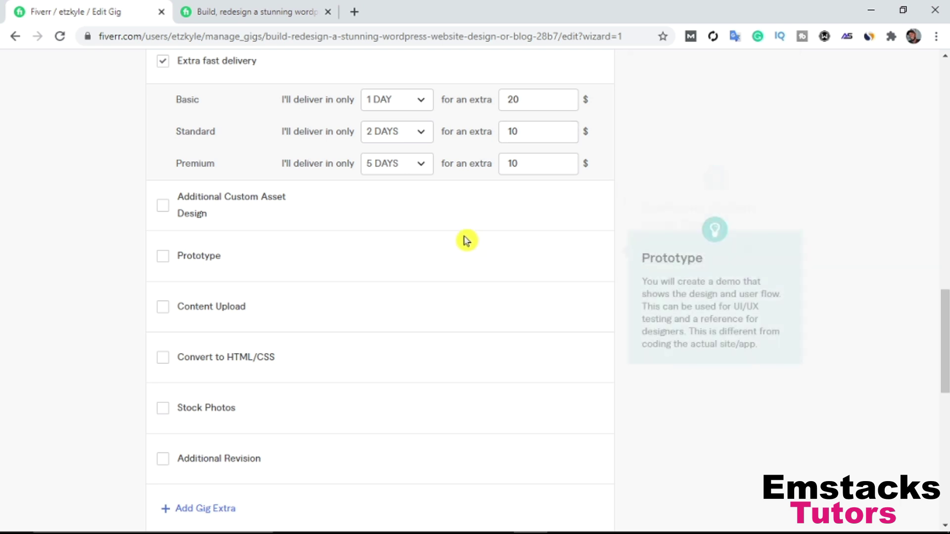
scroll(200, 291, down, 1)
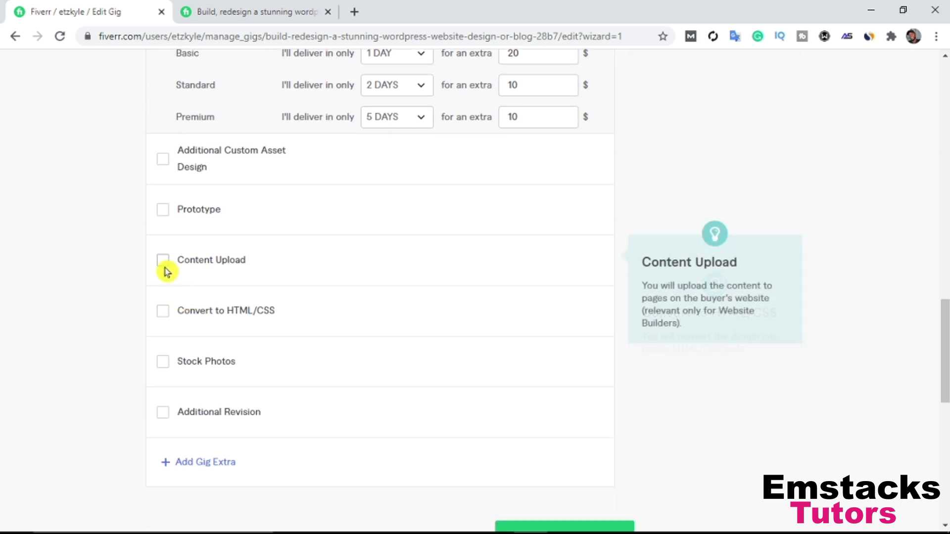
click(163, 269)
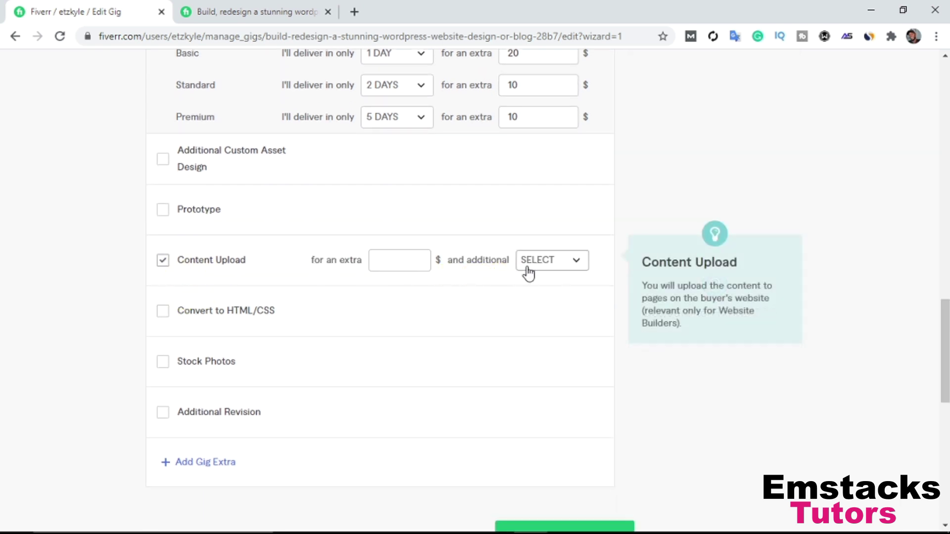
click(548, 267)
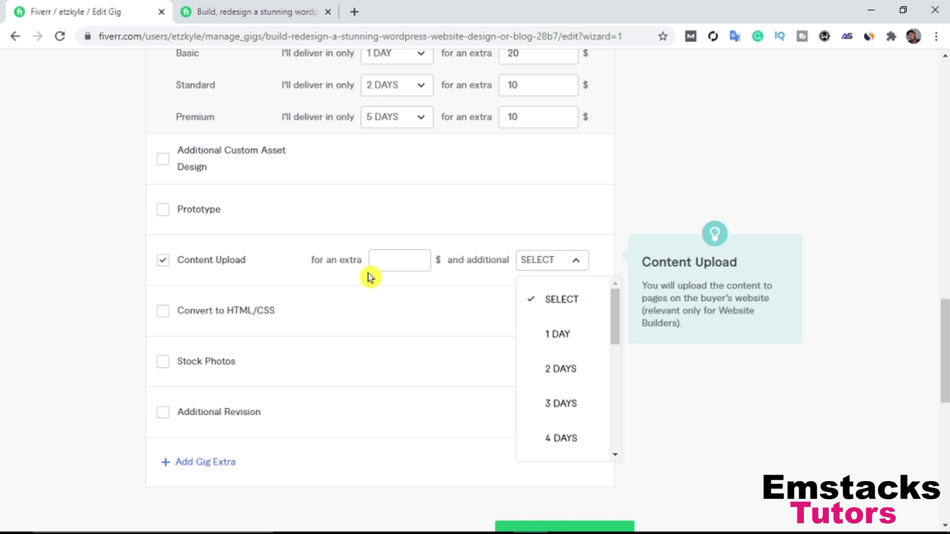
click(169, 265)
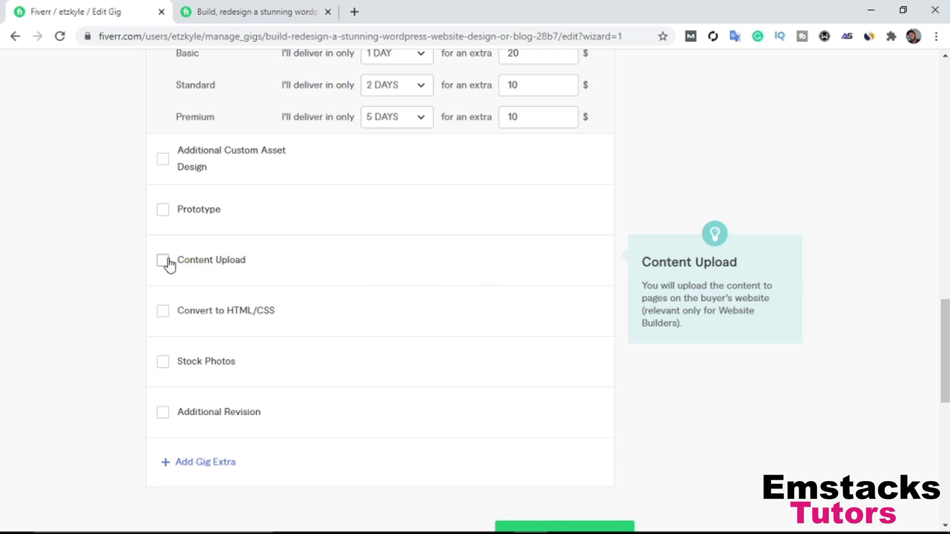
scroll(143, 303, down, 2)
click(158, 296)
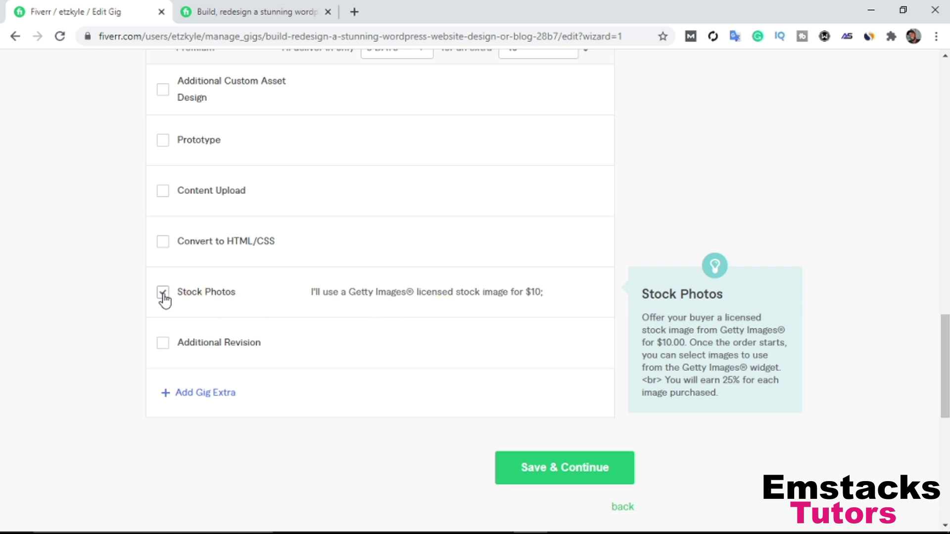
click(162, 291)
- Offer the Additional Revision service for an extra $5, then save the pricing and continue to the gig description
scroll(201, 148, up, 5)
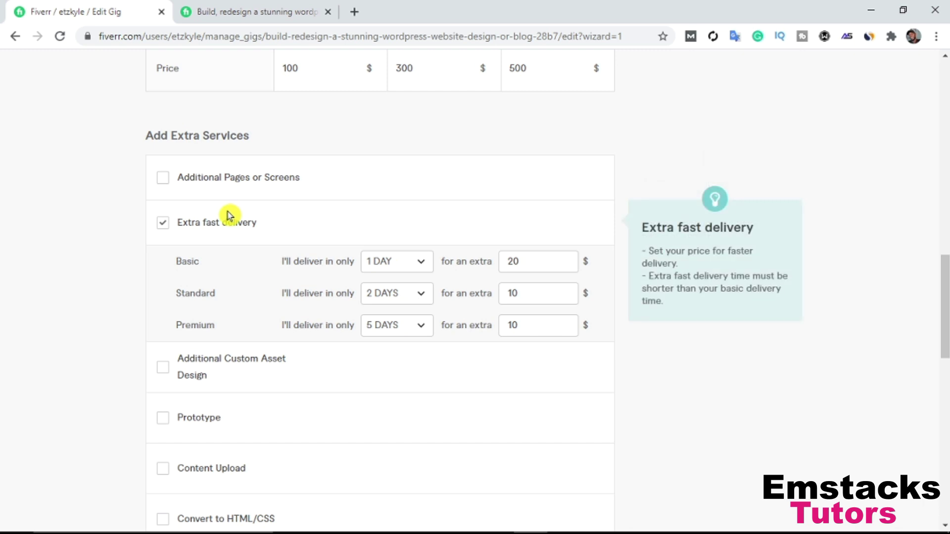
scroll(272, 248, down, 9)
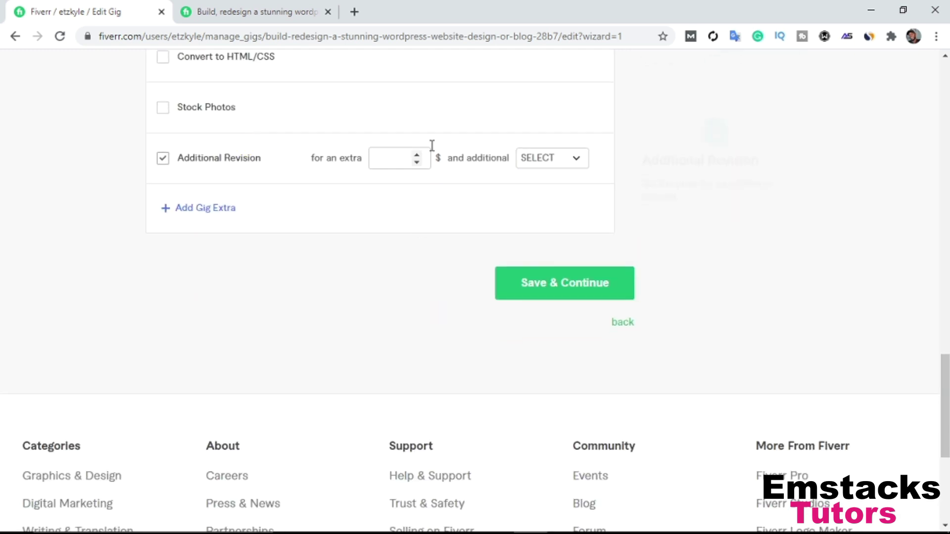
click(403, 158)
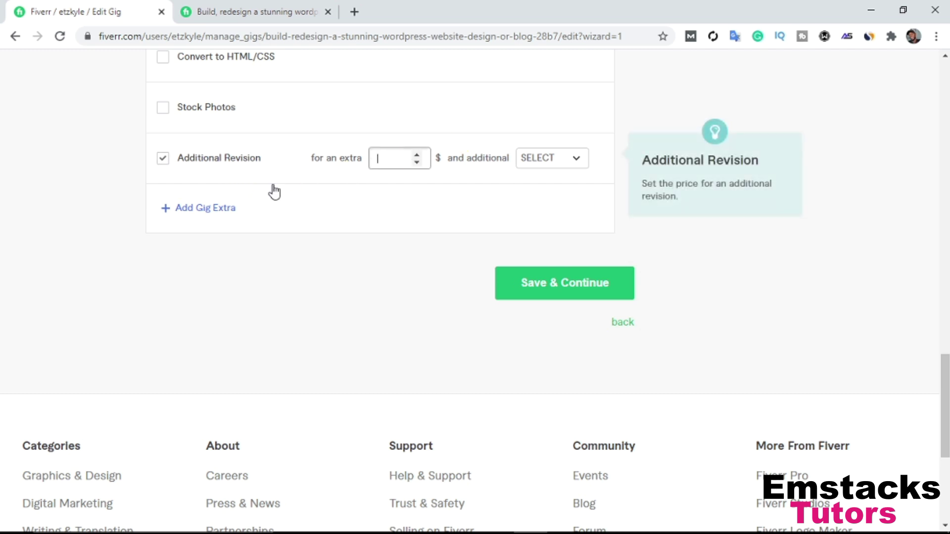
text(5)
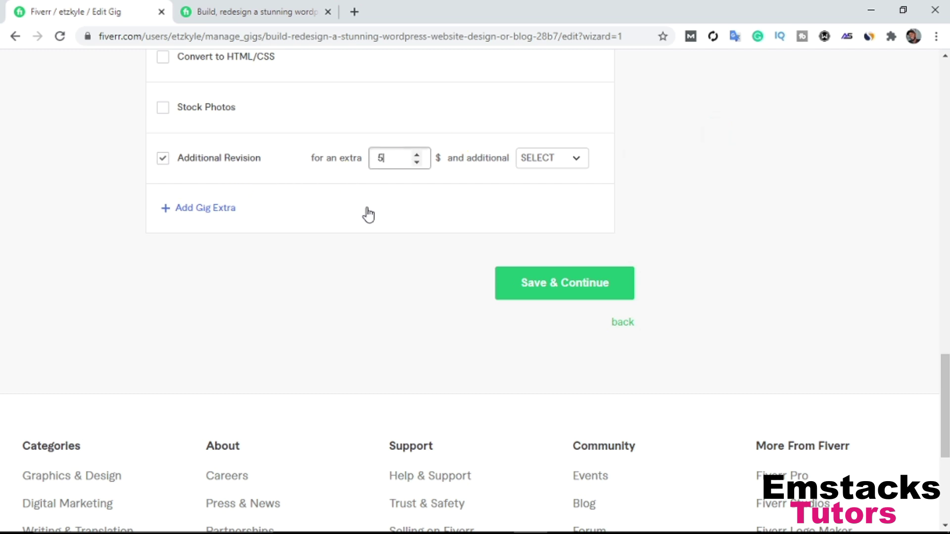
click(409, 202)
click(544, 163)
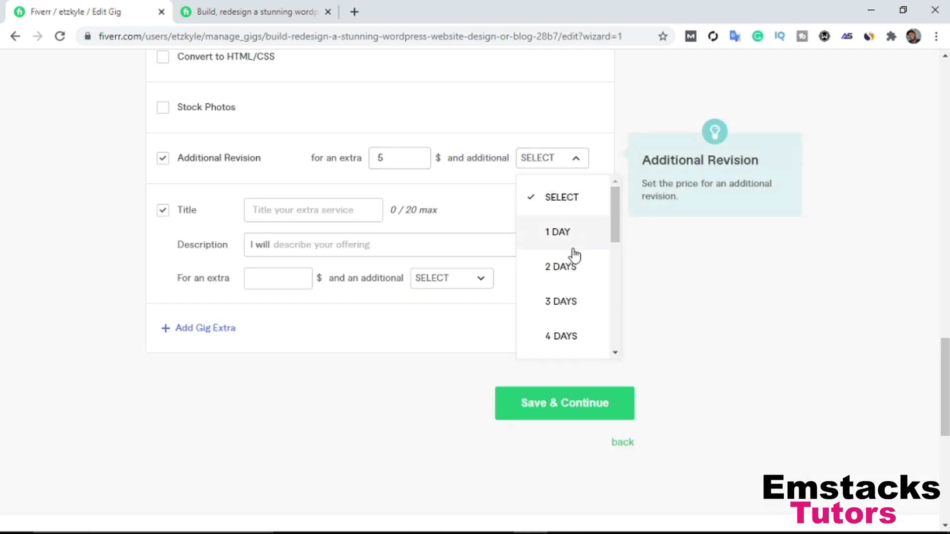
click(561, 203)
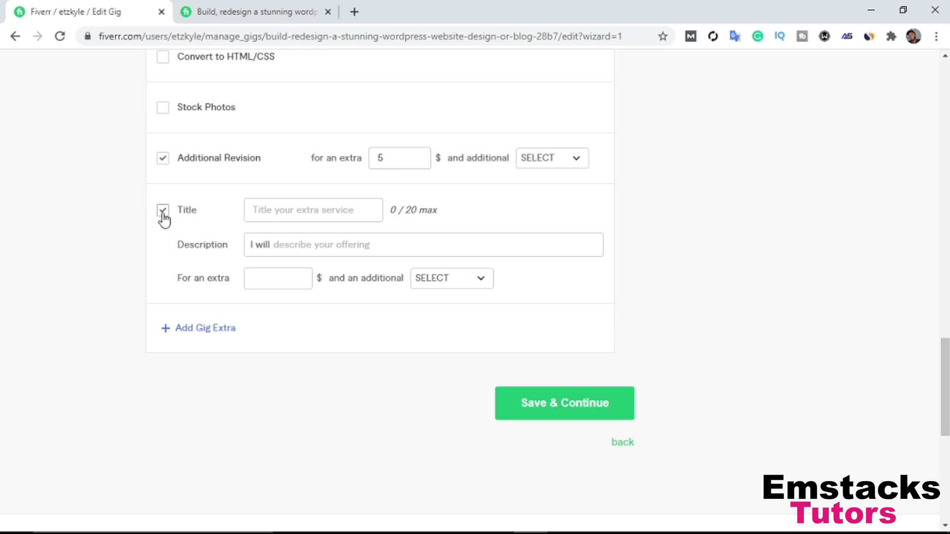
scroll(377, 325, down, 2)
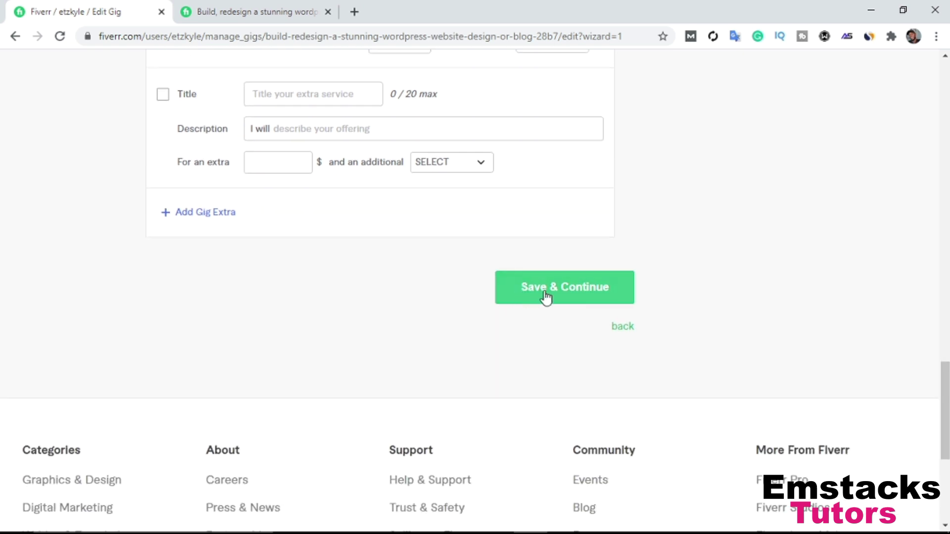
click(545, 297)
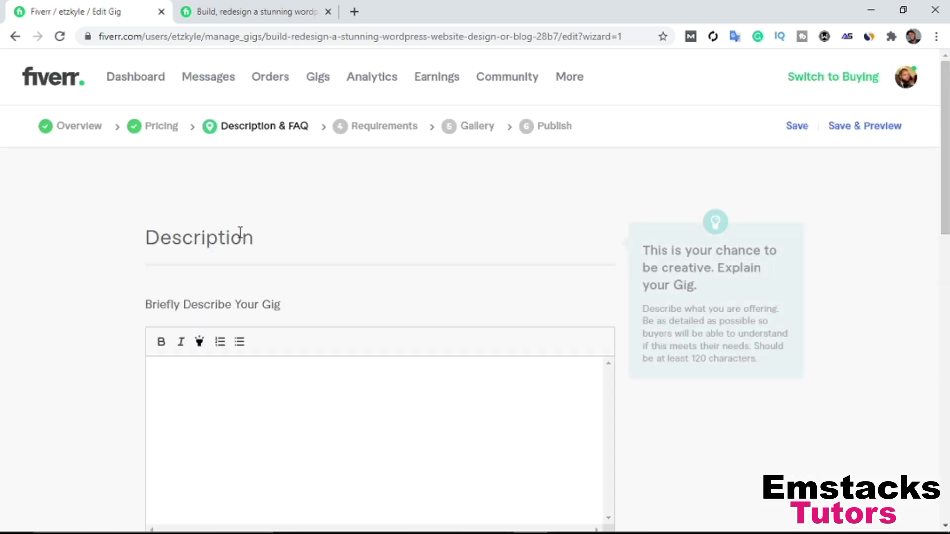
- Copy the full About This Gig text from the existing gig, from its bold heading to the closing line about pinging before ordering
scroll(211, 255, down, 2)
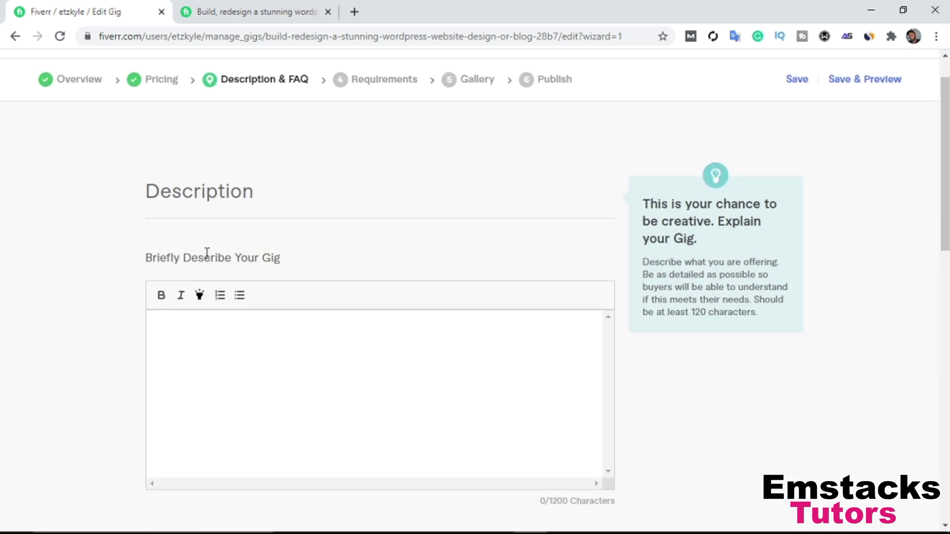
scroll(212, 255, down, 3)
click(287, 9)
scroll(303, 214, up, 3)
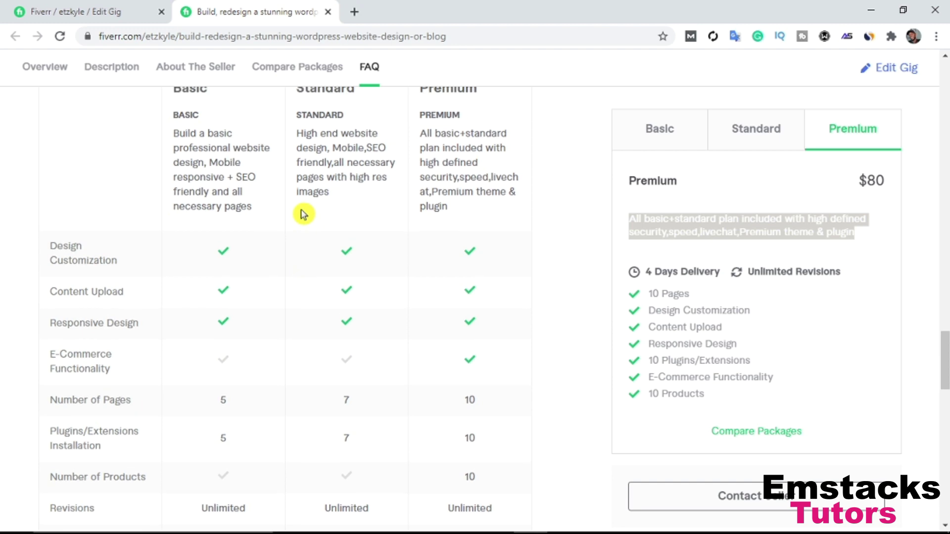
scroll(303, 214, up, 15)
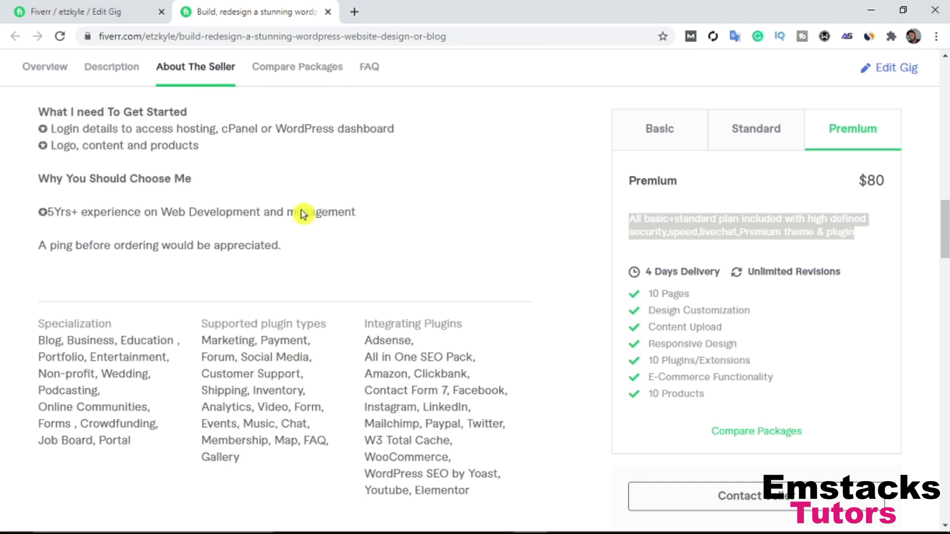
scroll(303, 214, up, 8)
scroll(46, 259, up, 2)
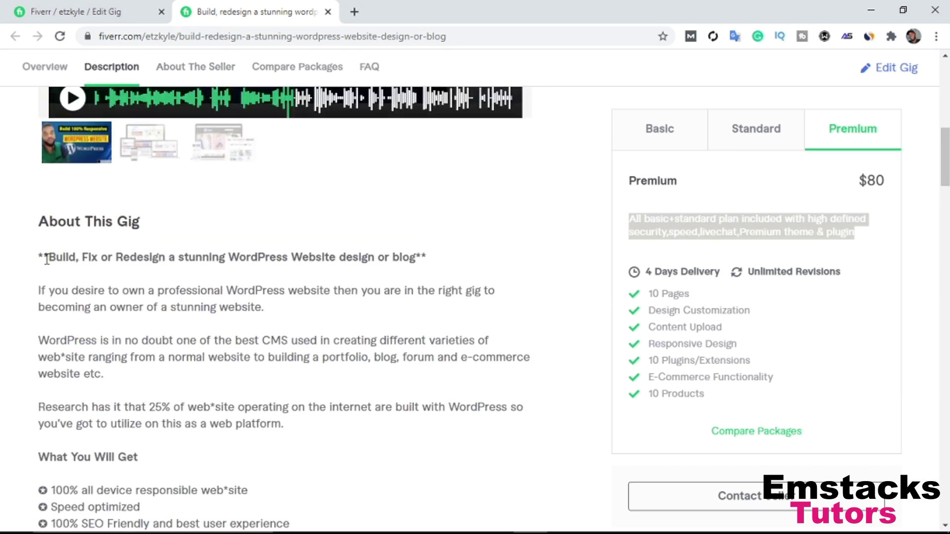
drag(37, 261, 399, 318)
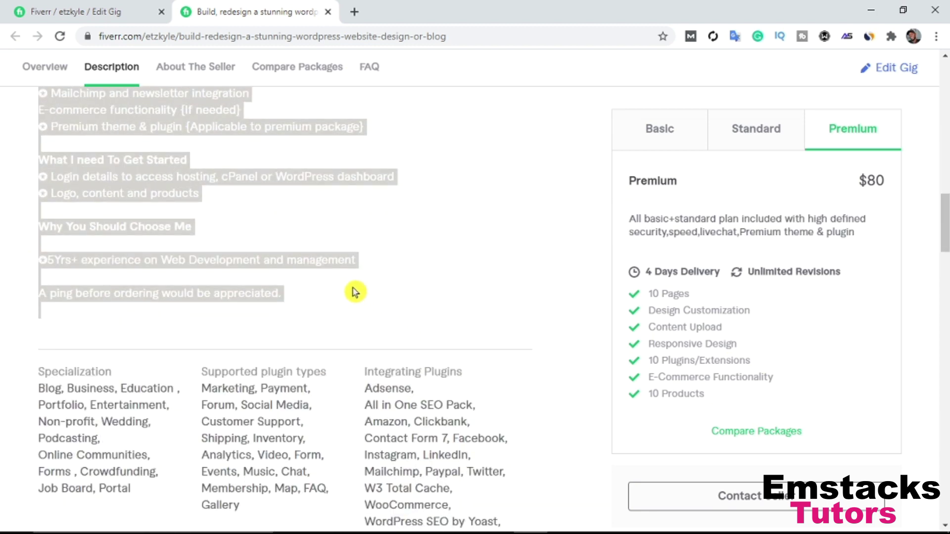
right_click(166, 174)
click(190, 184)
- Paste the copied text into the new gig's description
click(79, 12)
click(291, 232)
key(ctrl+v)
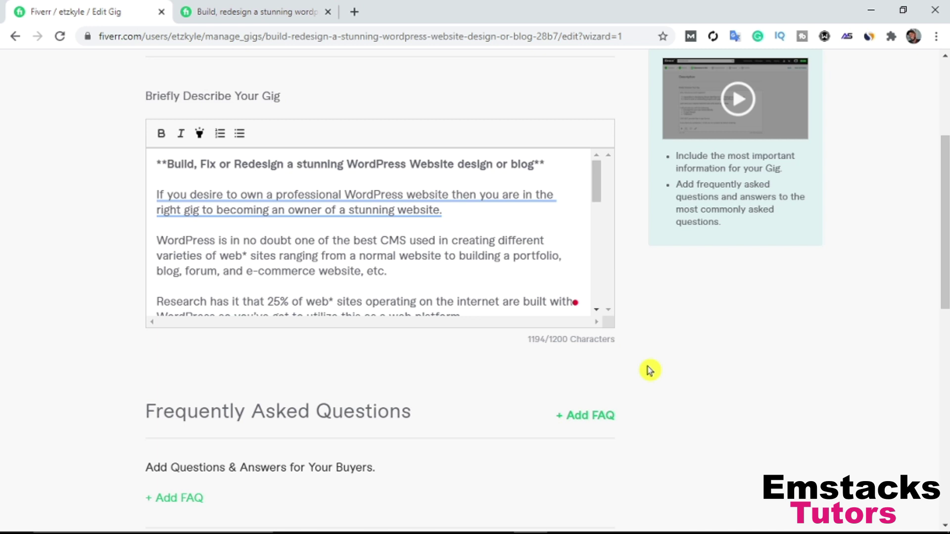
- Review the pasted description, including what the buyer gets, what is needed to get started and why to choose the seller
scroll(469, 267, down, 2)
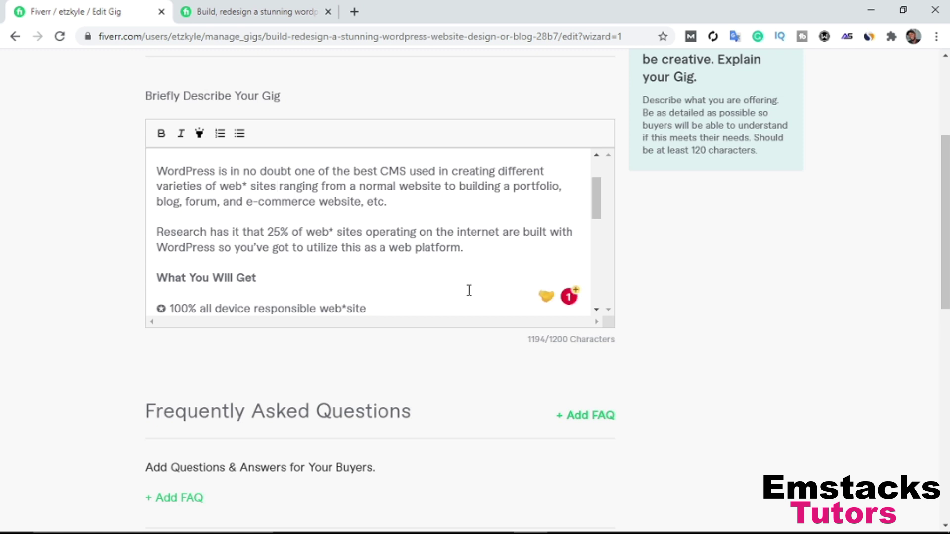
scroll(371, 268, down, 1)
scroll(372, 267, down, 1)
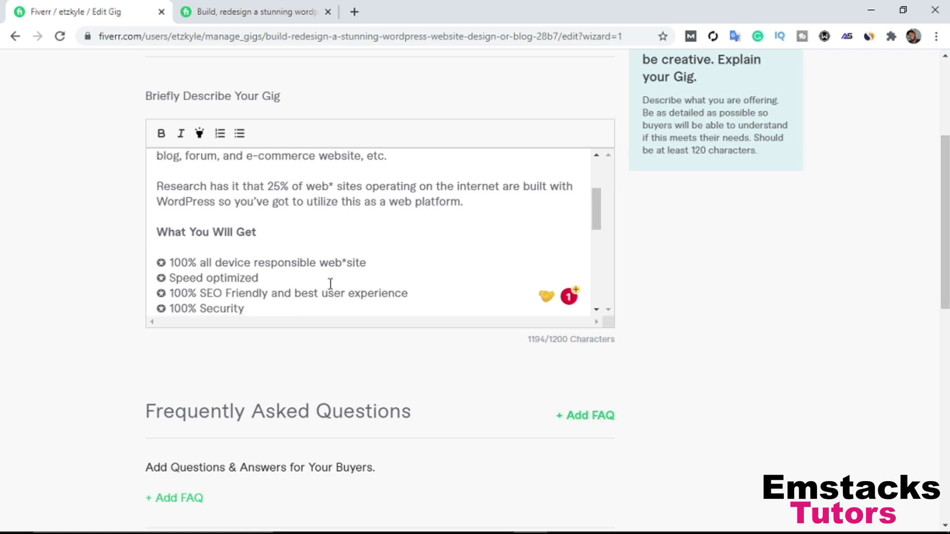
scroll(439, 275, down, 2)
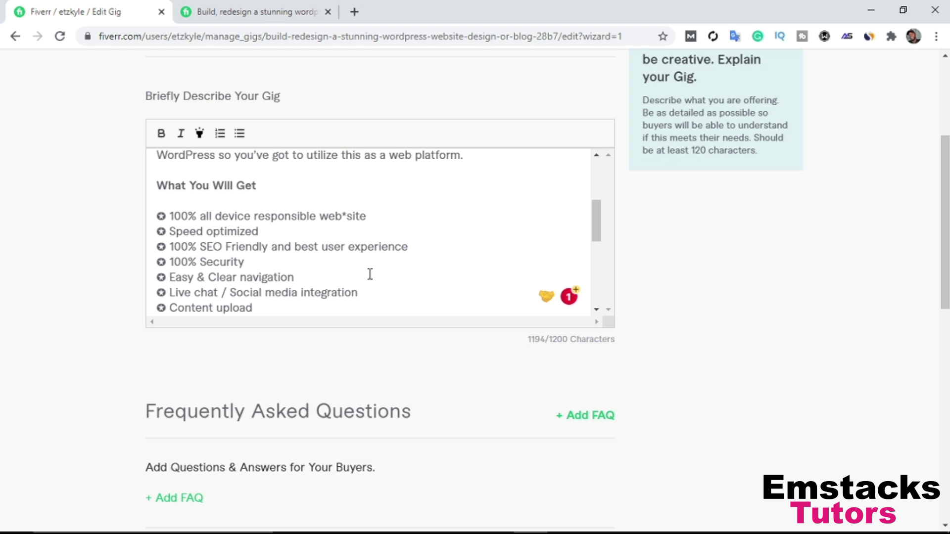
scroll(467, 275, down, 1)
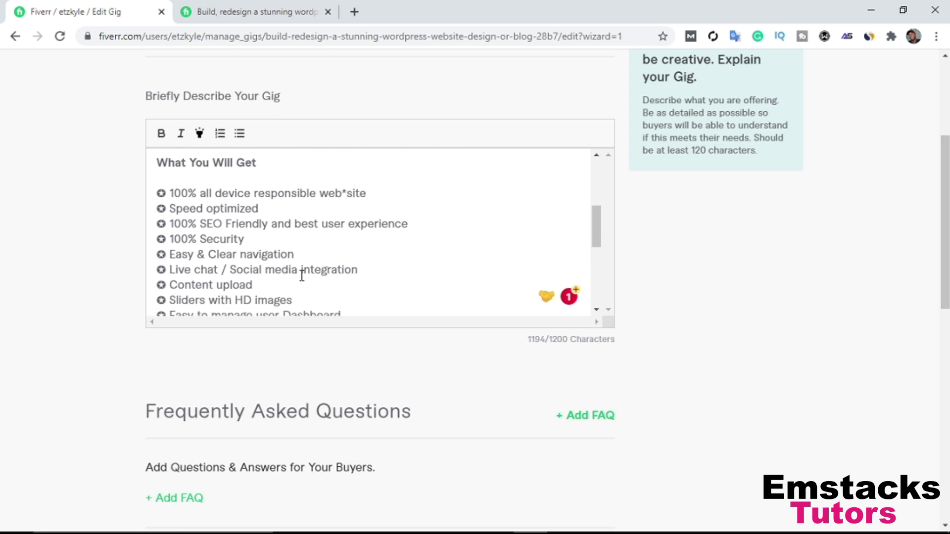
scroll(297, 277, down, 1)
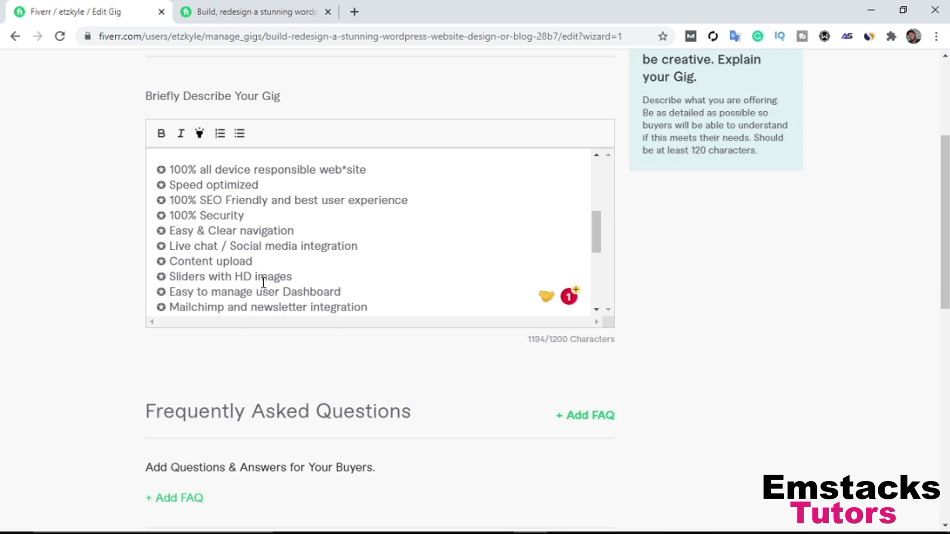
scroll(382, 283, down, 2)
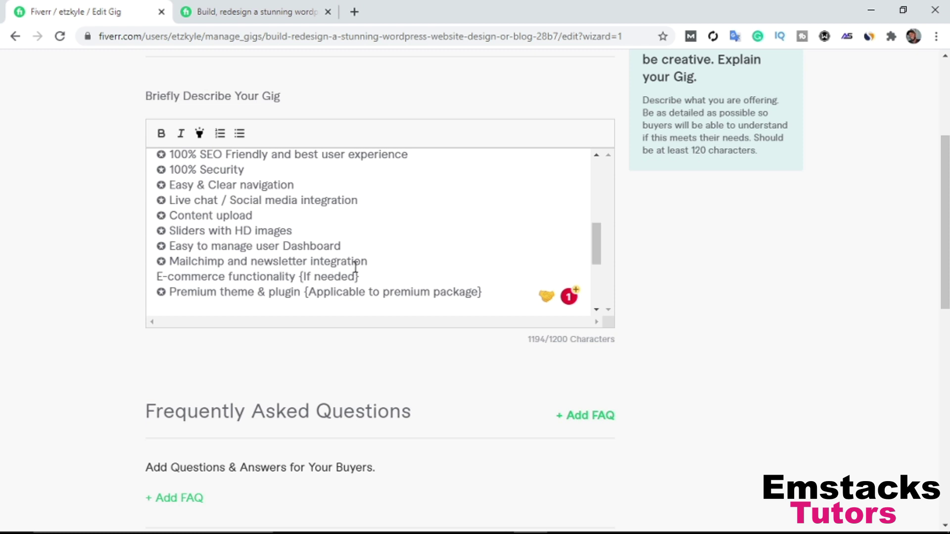
scroll(296, 272, down, 1)
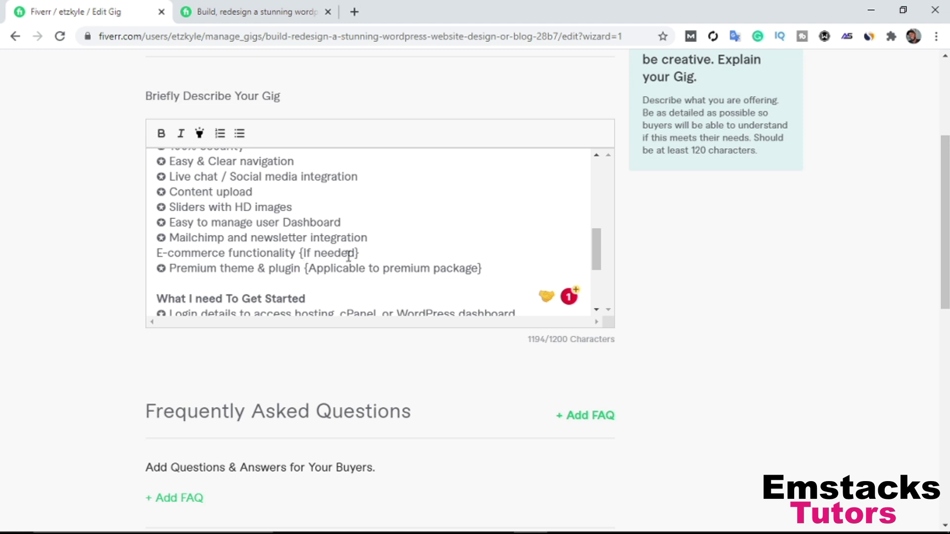
scroll(242, 274, down, 1)
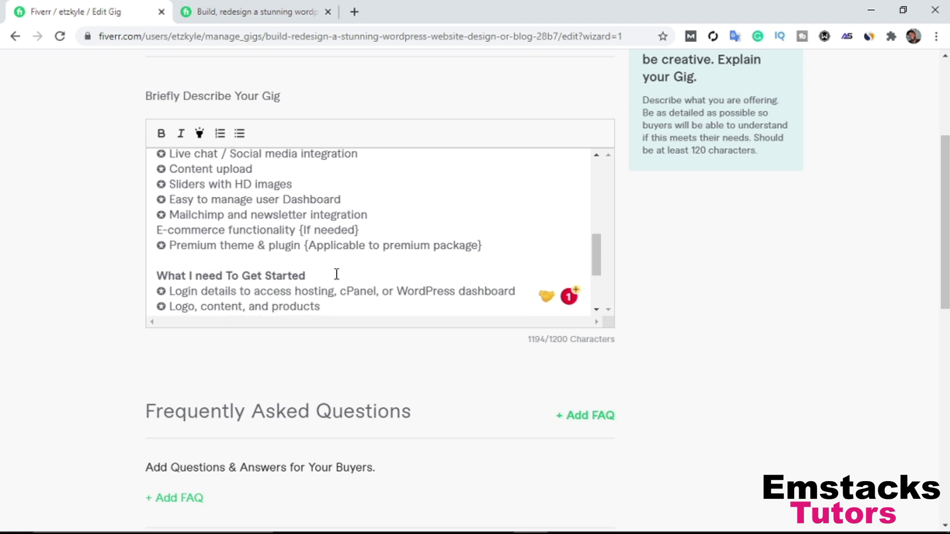
scroll(214, 260, down, 2)
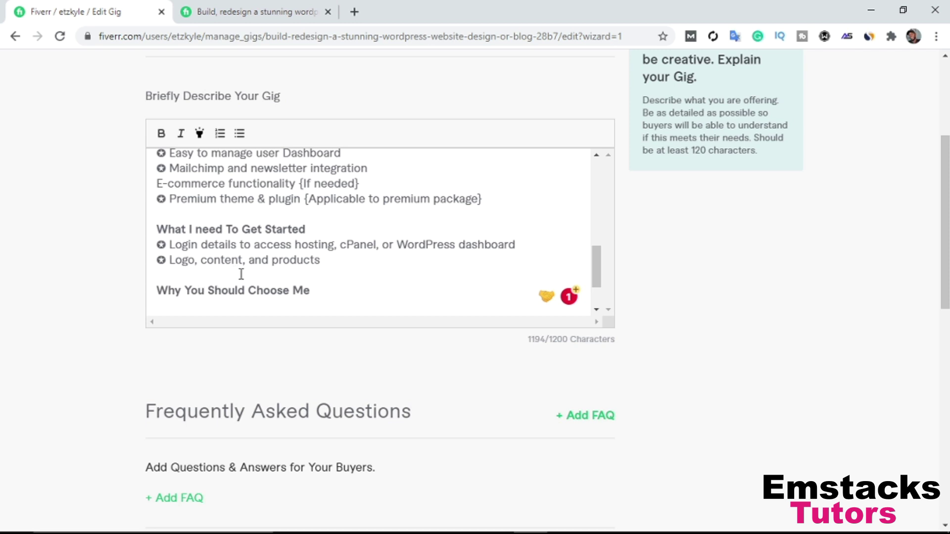
scroll(208, 256, down, 2)
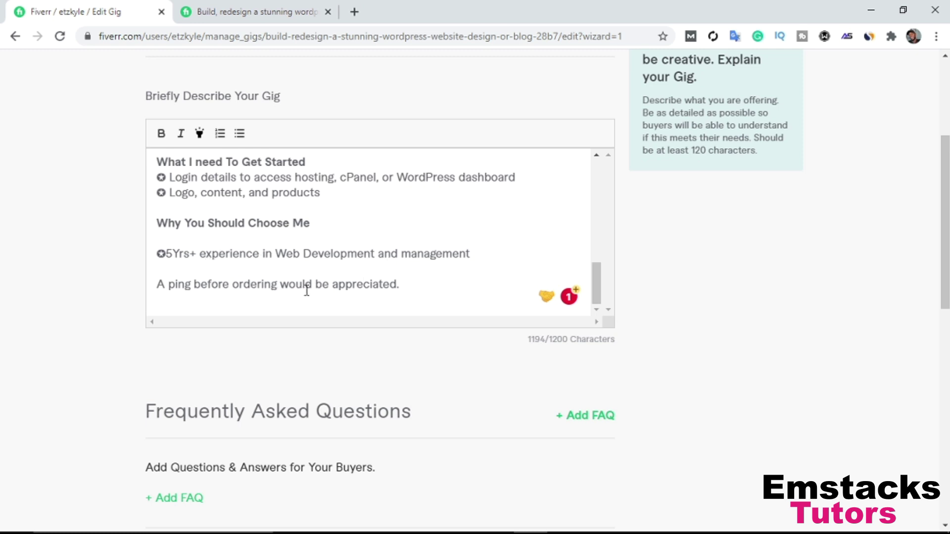
scroll(458, 297, down, 2)
- Check the opening of the pasted description, including its bold heading, the suggested clarity rewrite and the phrase "WordPress Website design"
scroll(385, 178, up, 10)
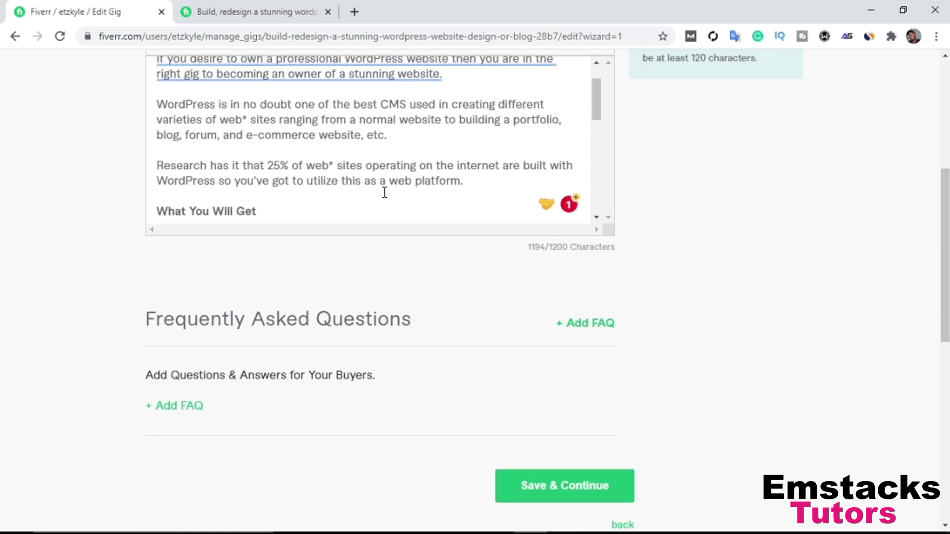
scroll(384, 192, up, 1)
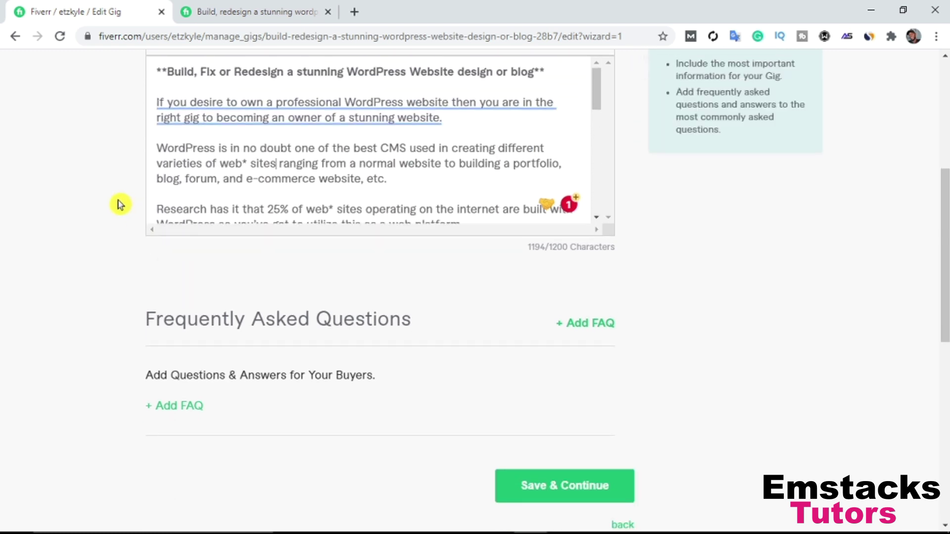
scroll(119, 203, up, 2)
click(198, 233)
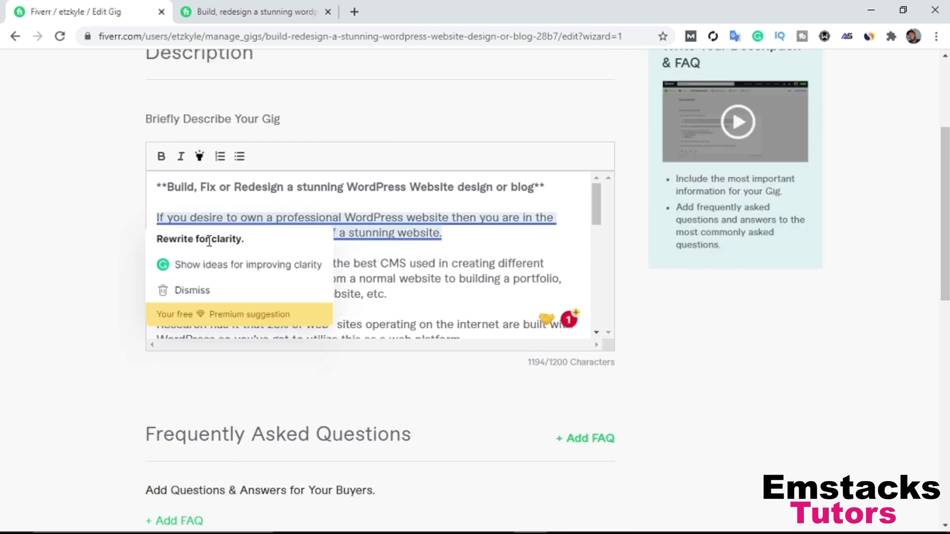
click(463, 279)
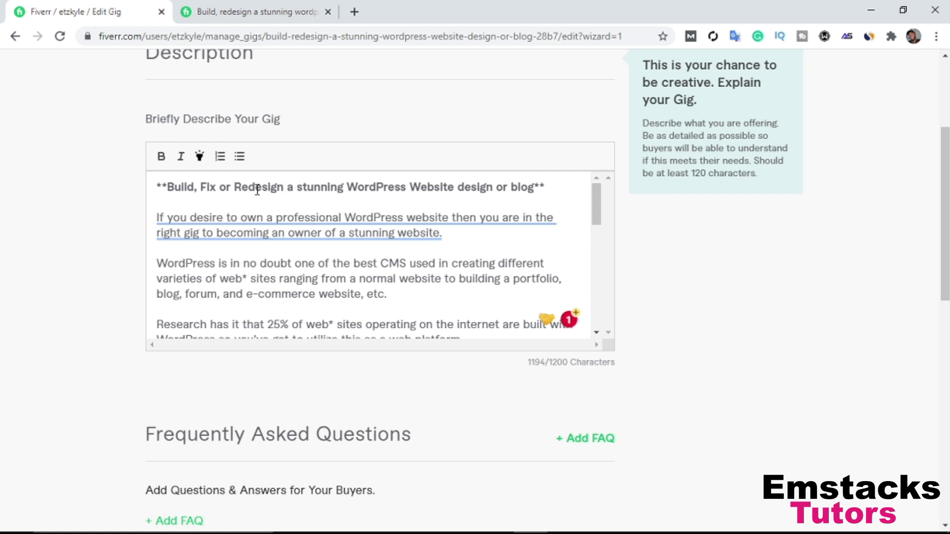
drag(346, 188, 492, 185)
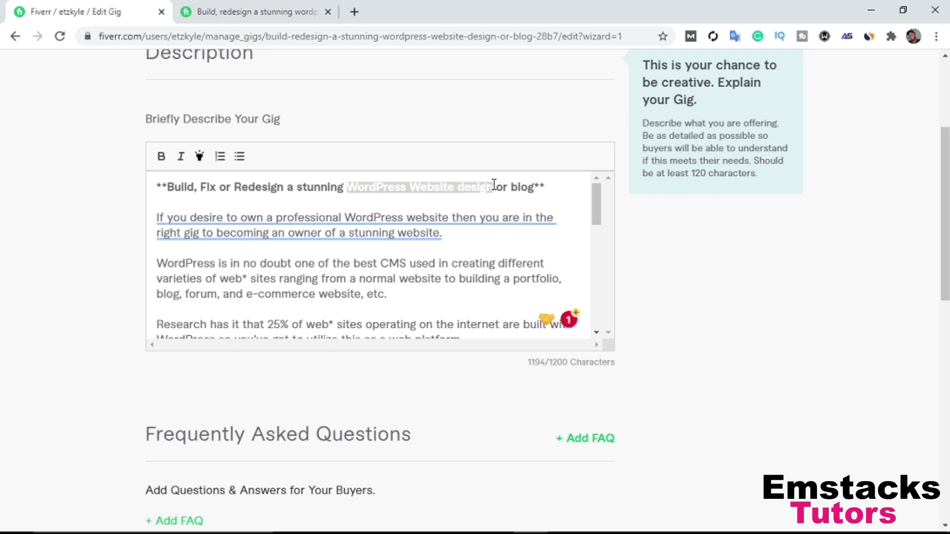
scroll(495, 296, down, 4)
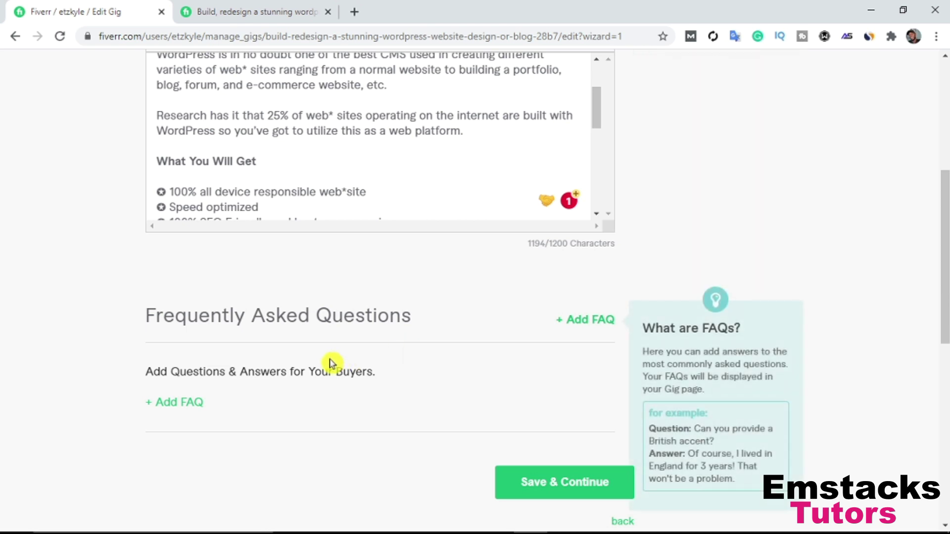
- Examine the existing gig's FAQ section and its answer to "What do I need to get started?"
click(267, 10)
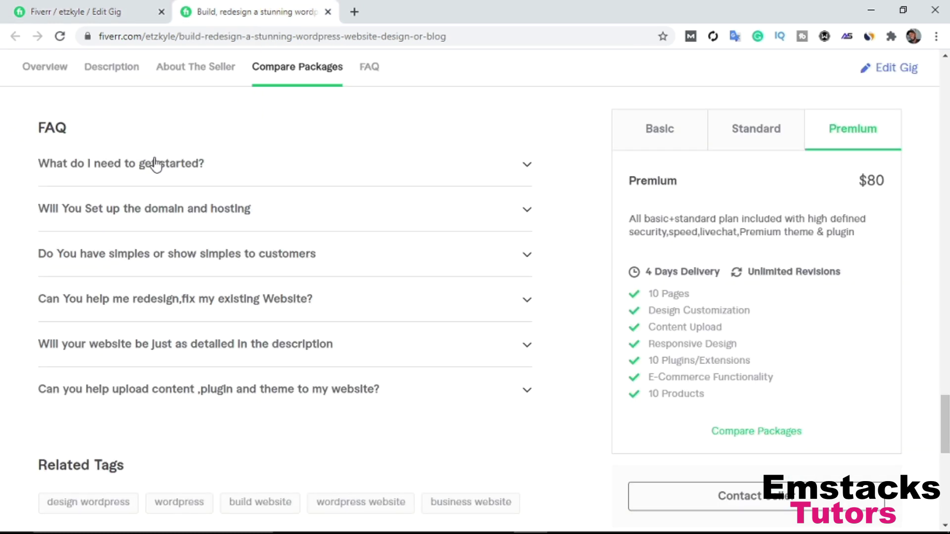
scroll(150, 161, up, 2)
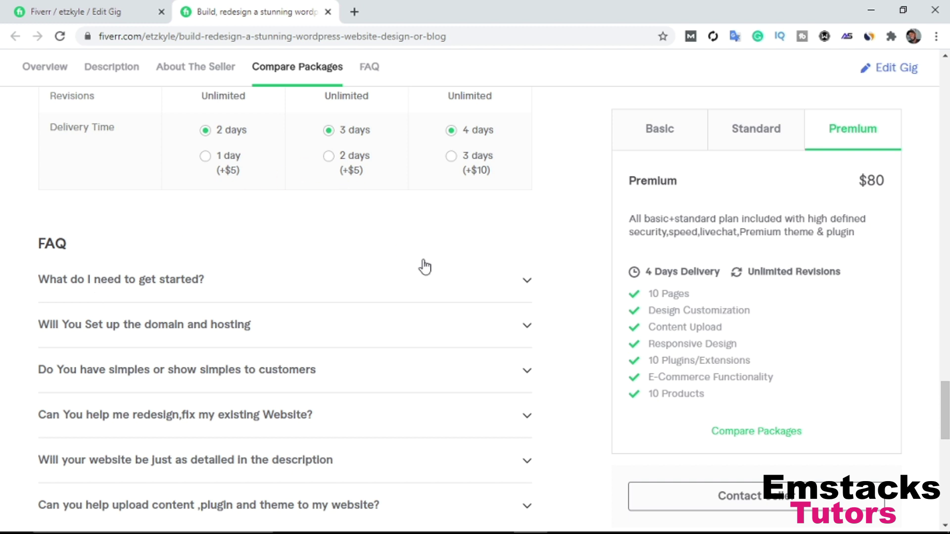
scroll(373, 187, up, 5)
scroll(296, 253, down, 6)
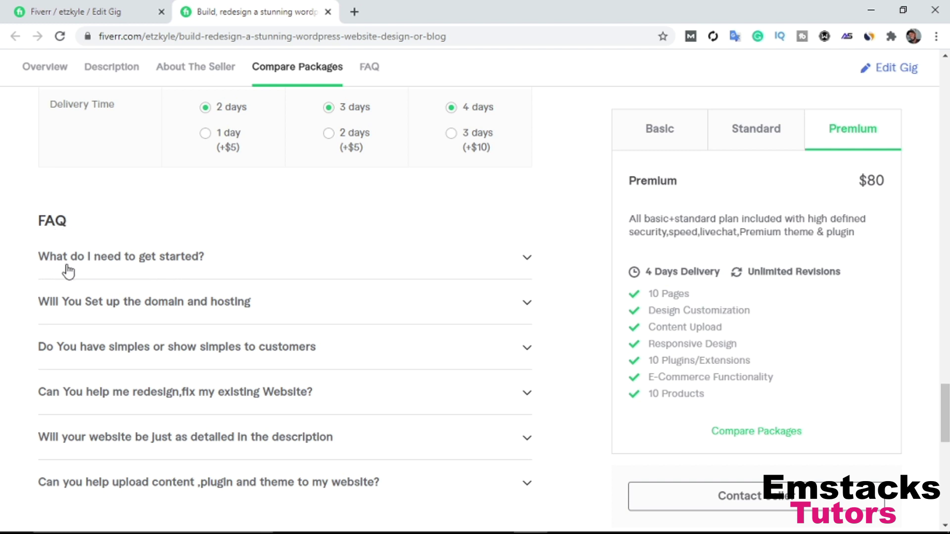
click(171, 265)
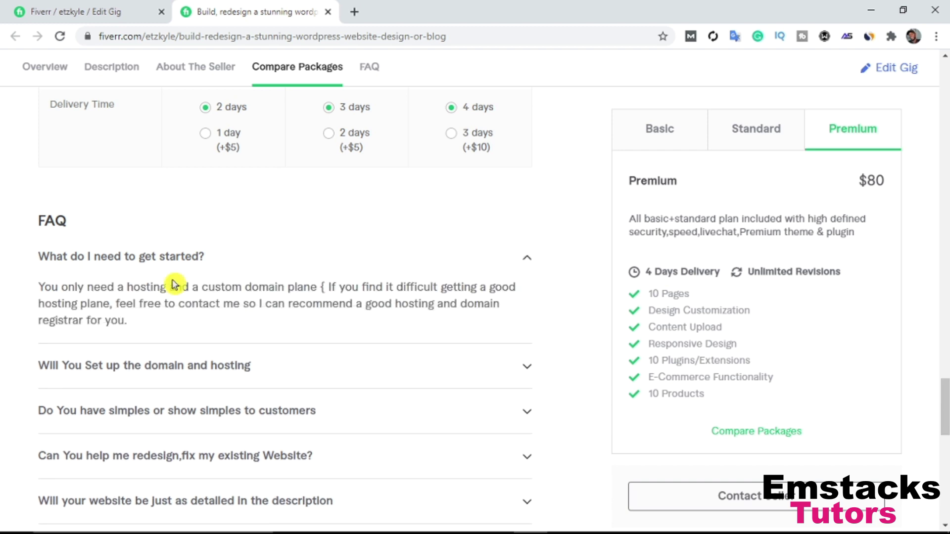
- Start an FAQ in the new gig with the question "What do I need to get started?" copied from the existing gig
click(94, 9)
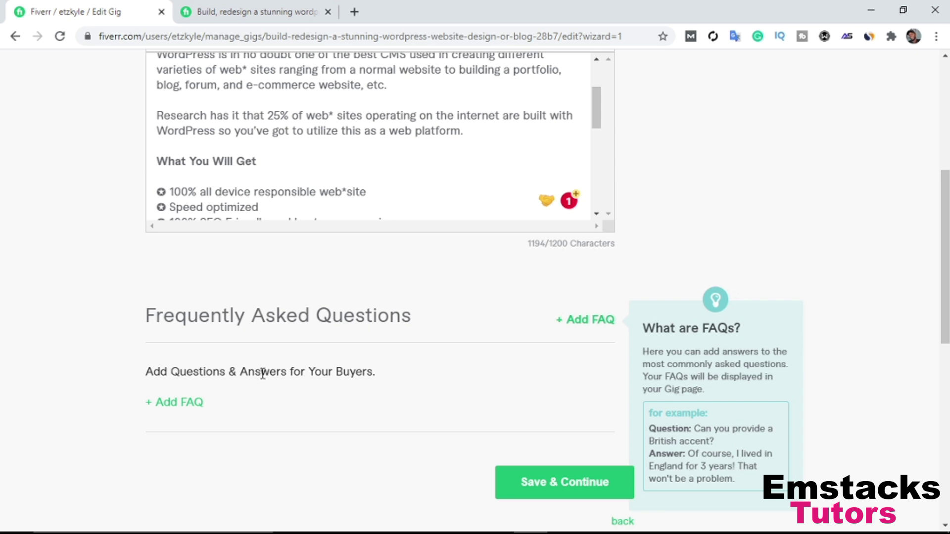
scroll(465, 392, down, 2)
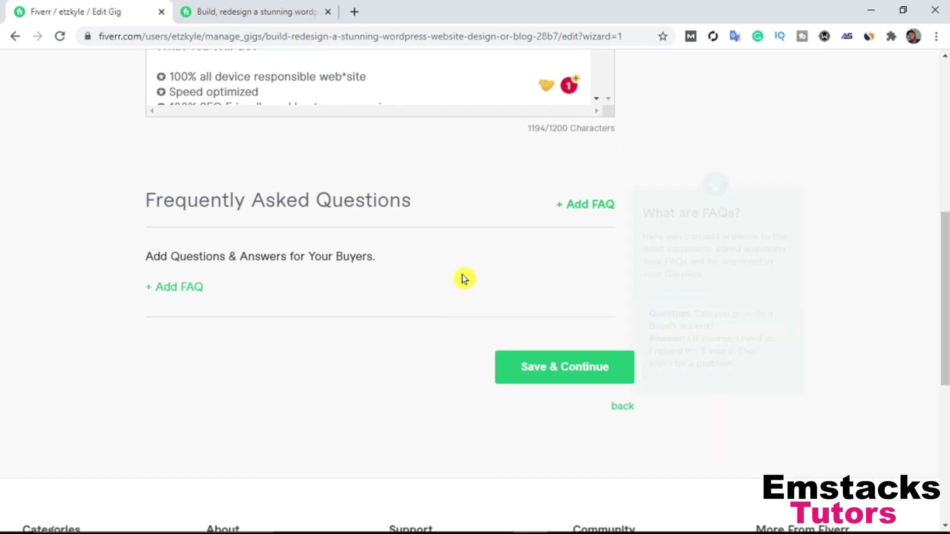
click(578, 210)
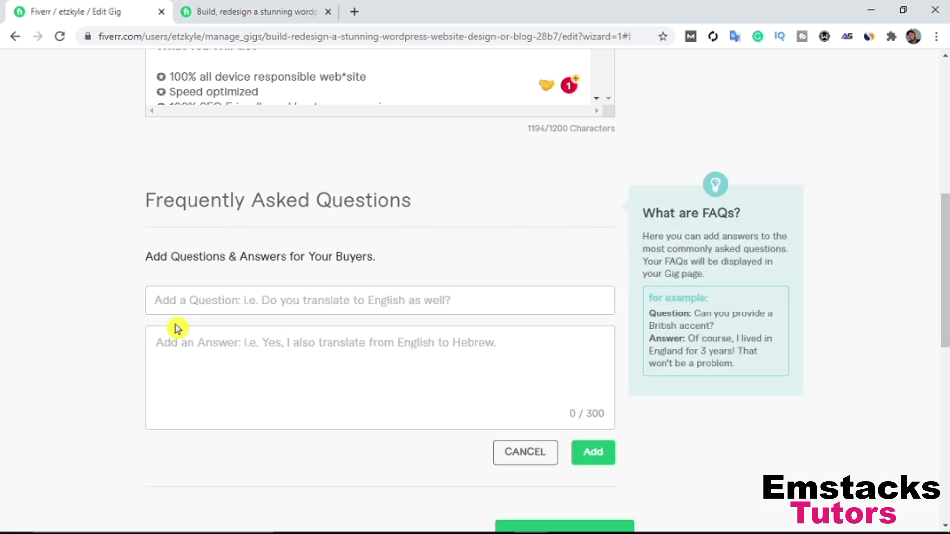
click(223, 309)
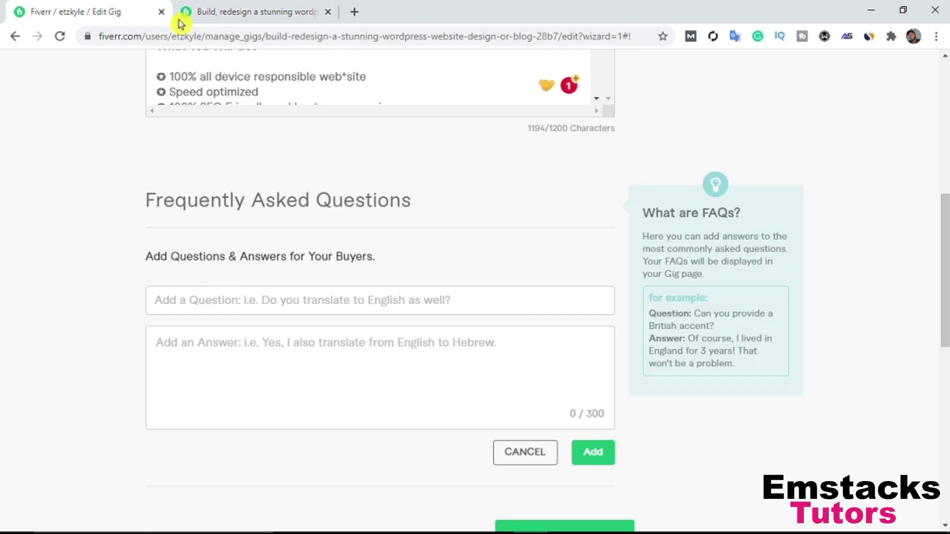
click(198, 9)
drag(228, 257, 42, 257)
key(ctrl+c)
click(106, 11)
click(246, 311)
key(ctrl+v)
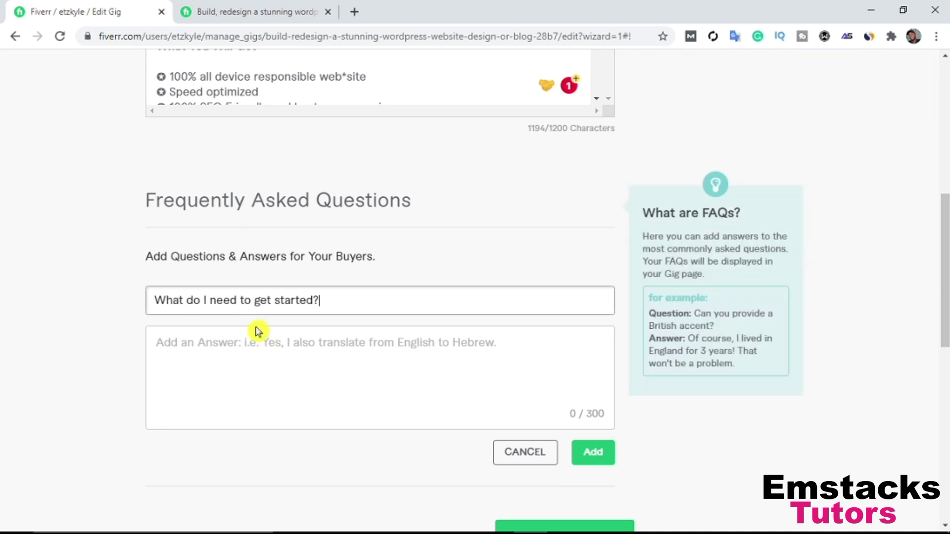
- Copy the existing gig's answer about hosting and a custom domain into the new FAQ's answer
click(252, 7)
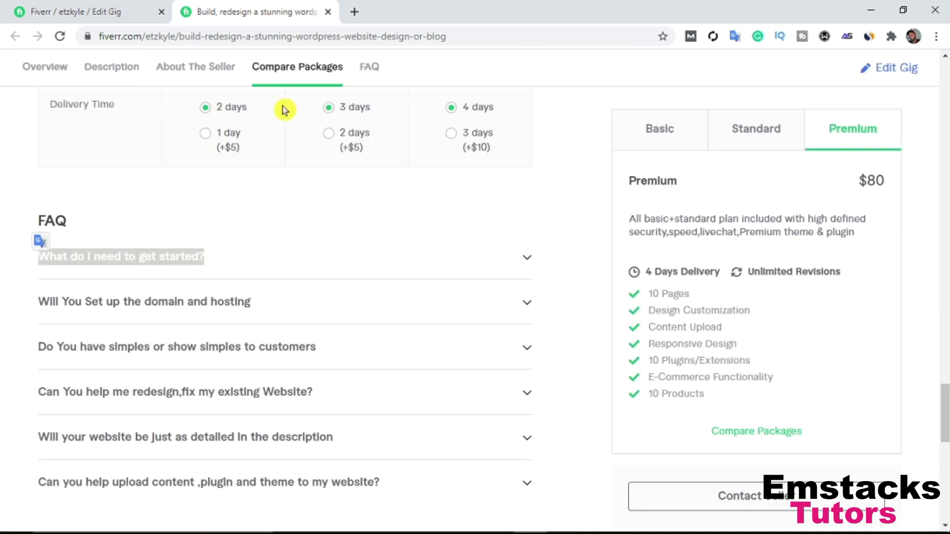
click(251, 254)
drag(193, 332, 39, 298)
click(74, 12)
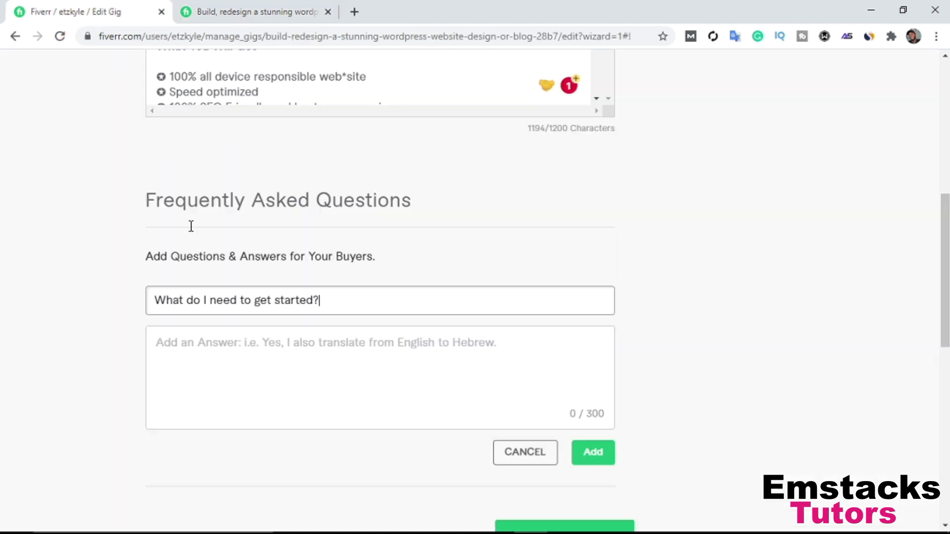
click(209, 340)
key(ctrl+v)
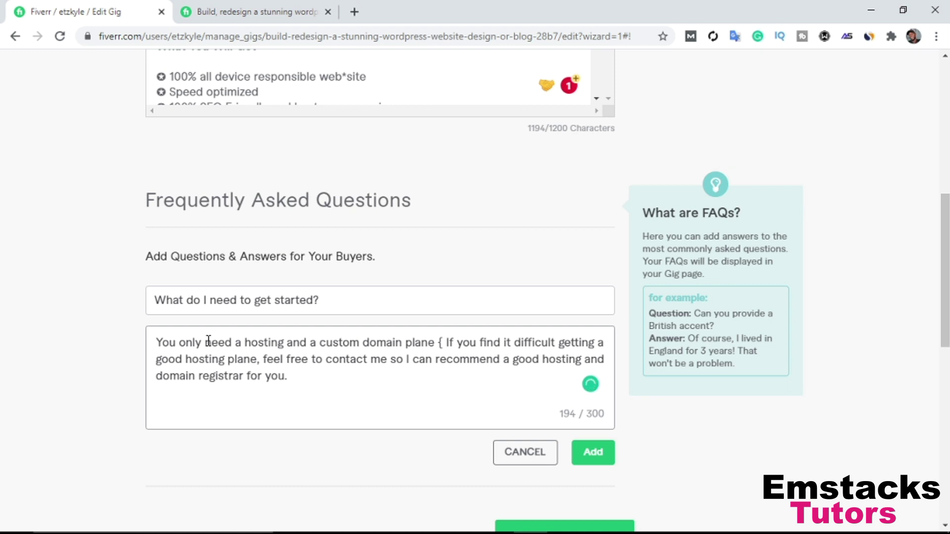
- Correct both misspellings of "plan" in the answer, then add the FAQ to the gig
mouse_move(186, 365)
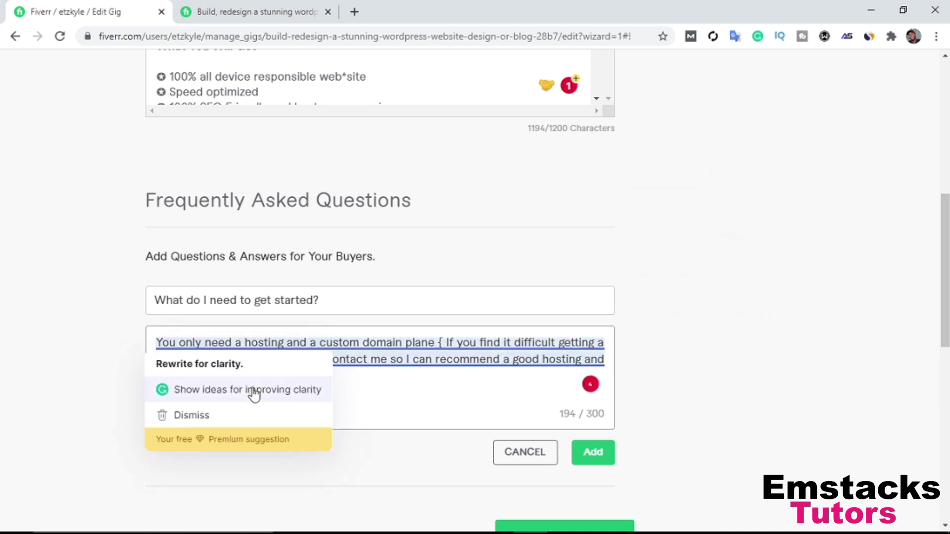
mouse_move(260, 360)
click(237, 395)
mouse_move(430, 343)
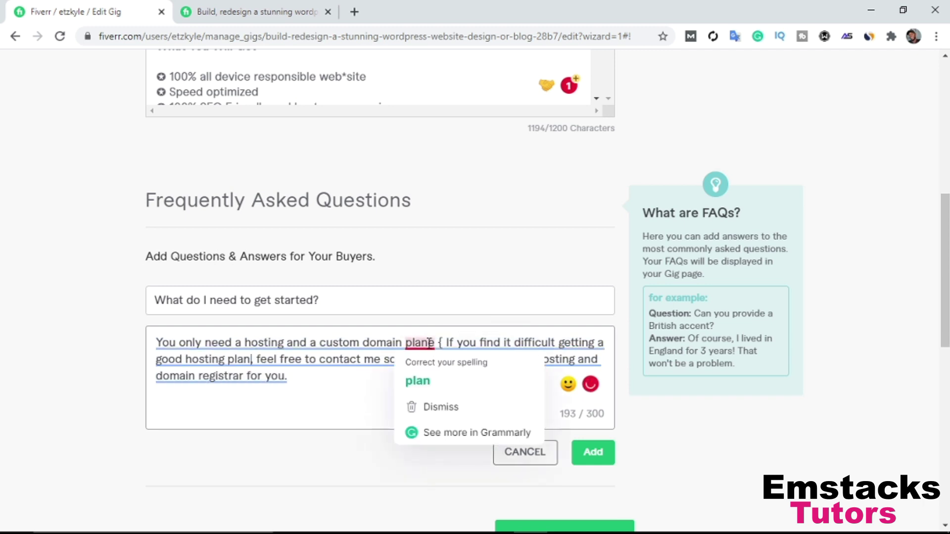
click(429, 381)
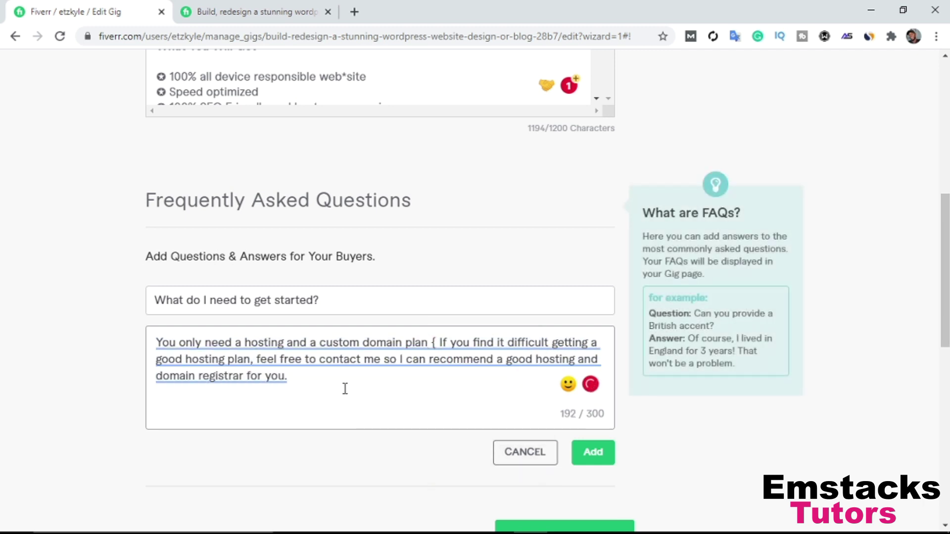
mouse_move(554, 349)
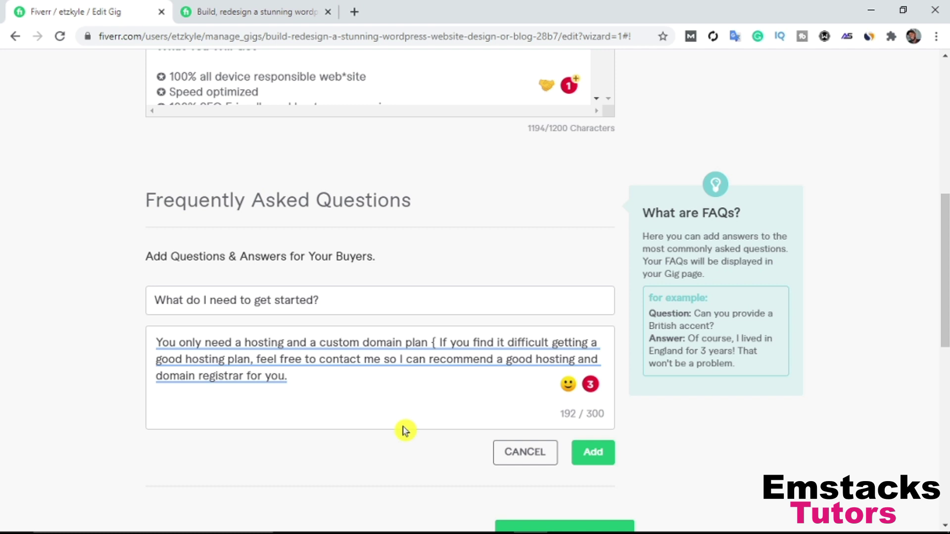
click(593, 460)
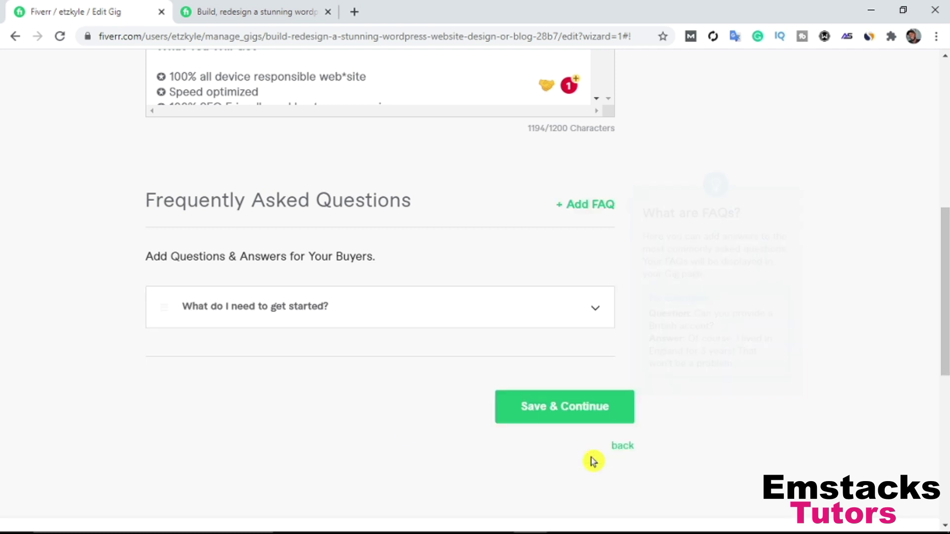
- Start a second FAQ with the question "Will You Set up the domain and hosting" copied from the existing gig
click(578, 208)
click(267, 12)
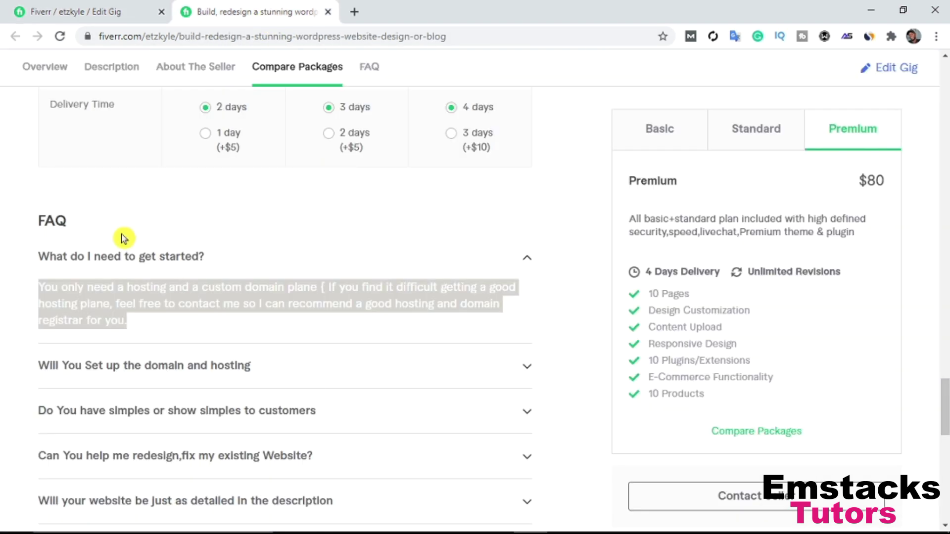
click(133, 260)
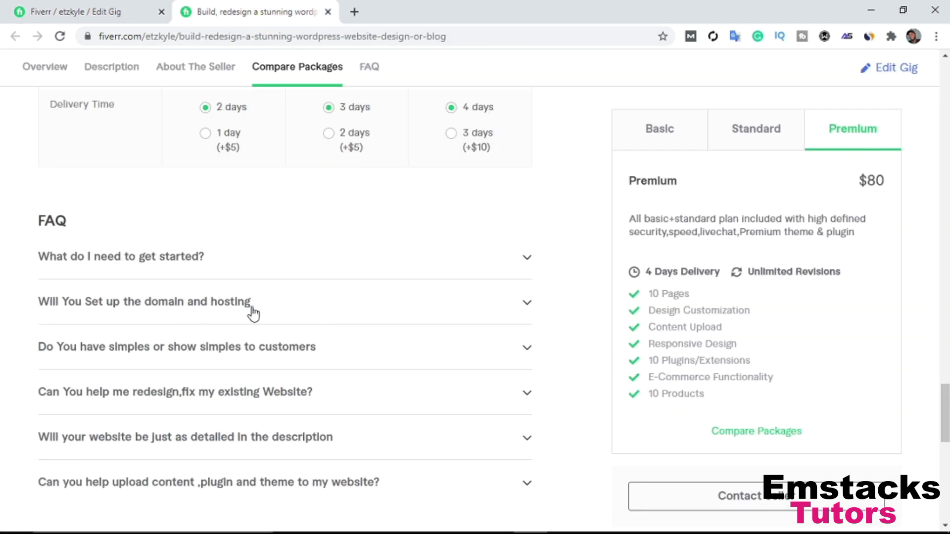
drag(277, 305, 45, 309)
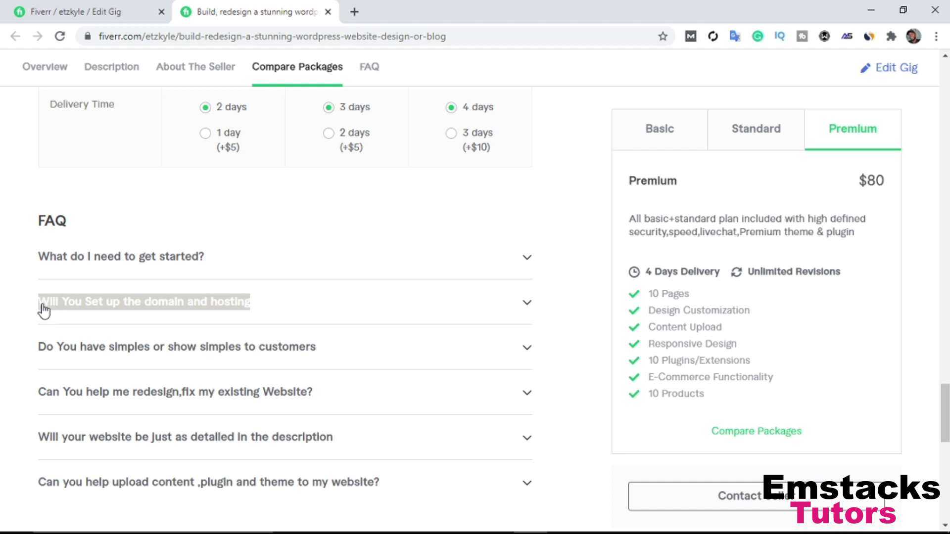
click(49, 11)
click(216, 310)
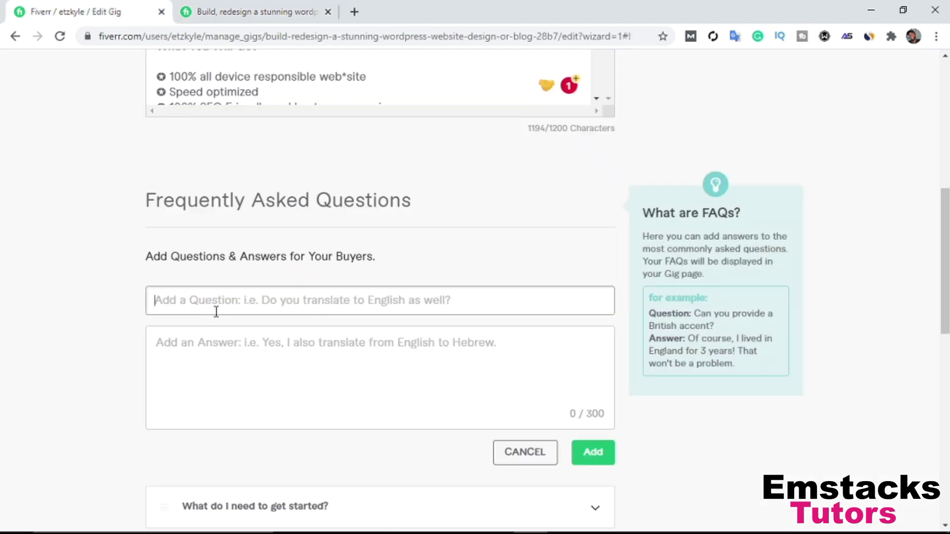
key(ctrl+v)
- Copy the existing gig's answer on domain and hosting setup into the second FAQ, then add it to the gig
click(242, 353)
click(238, 12)
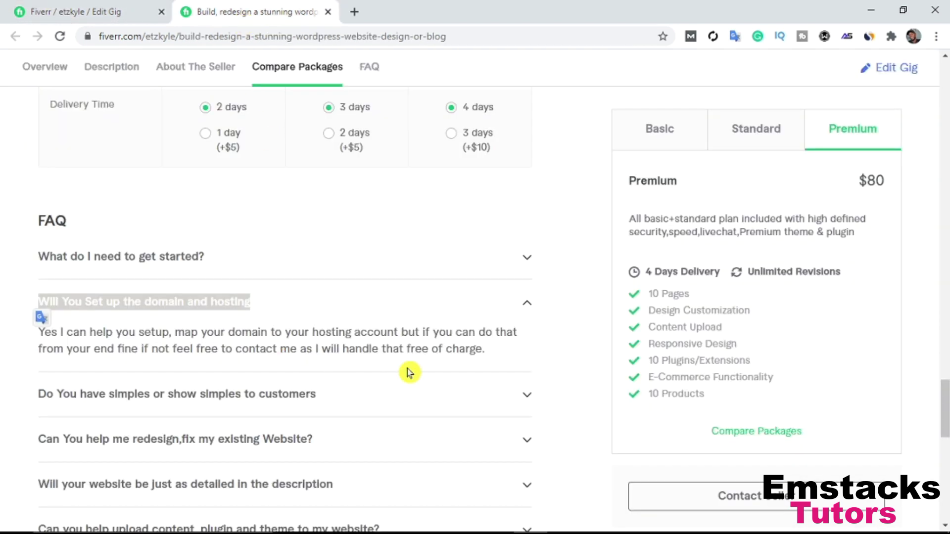
drag(484, 349, 41, 332)
key(ctrl+c)
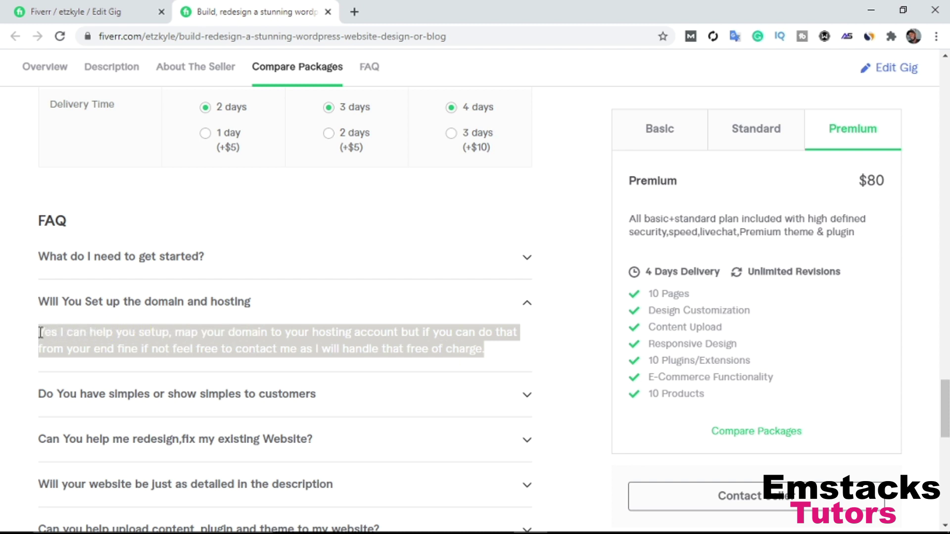
click(75, 13)
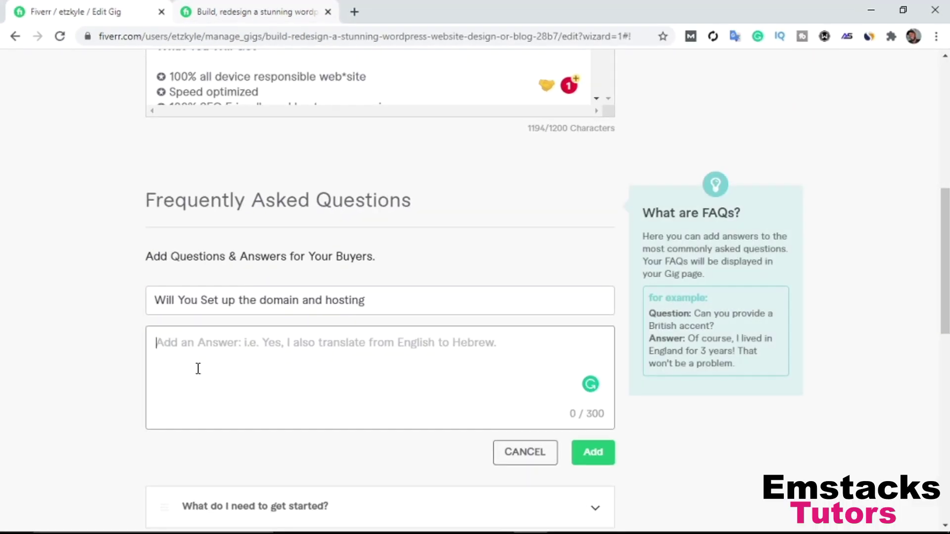
key(ctrl+v)
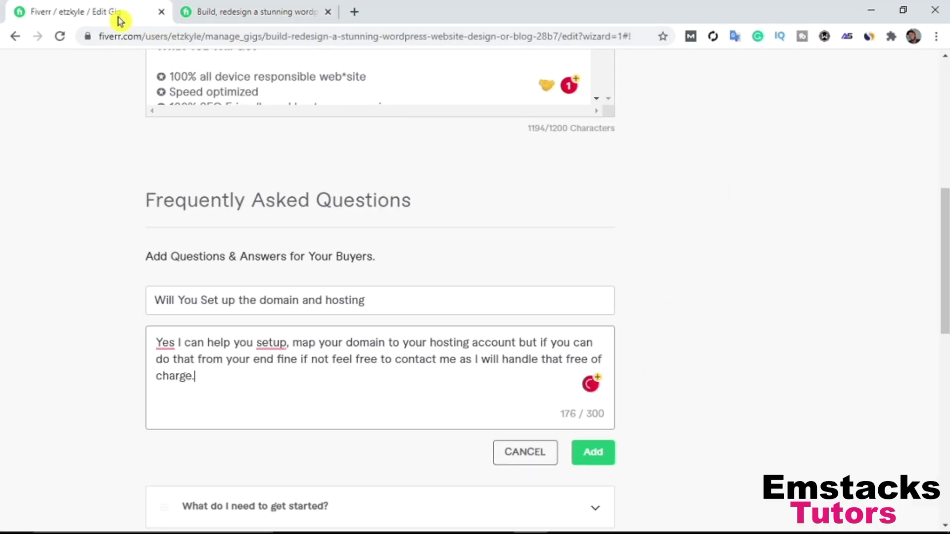
mouse_move(166, 341)
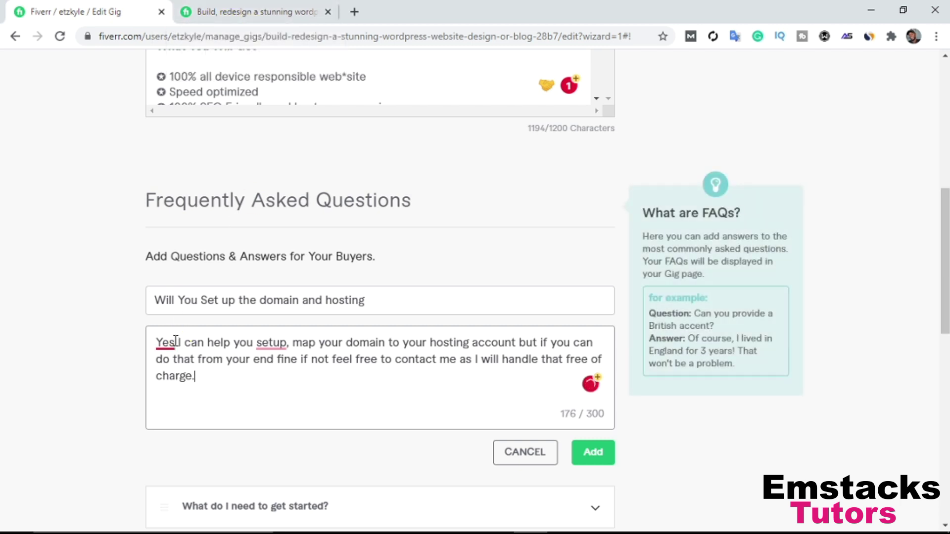
click(596, 456)
- Start a third FAQ with the question "Do You have simples or show simples to customers" copied from the existing gig
mouse_move(304, 321)
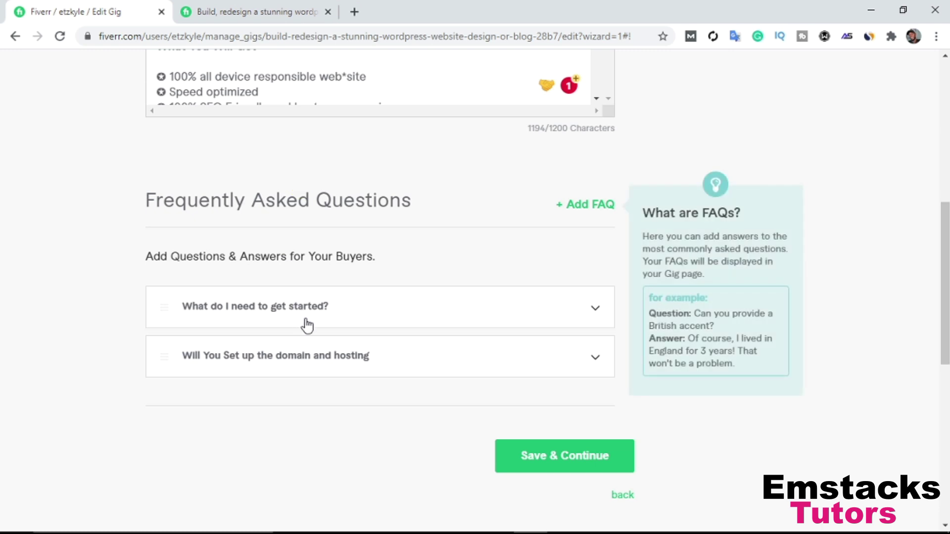
click(583, 205)
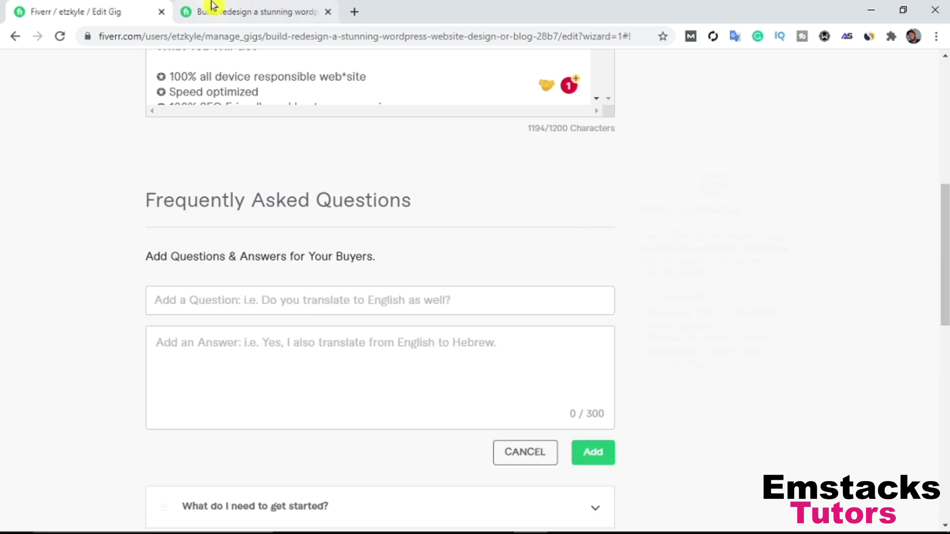
click(207, 11)
scroll(297, 255, down, 1)
click(299, 247)
drag(316, 277, 42, 280)
key(ctrl+c)
click(89, 11)
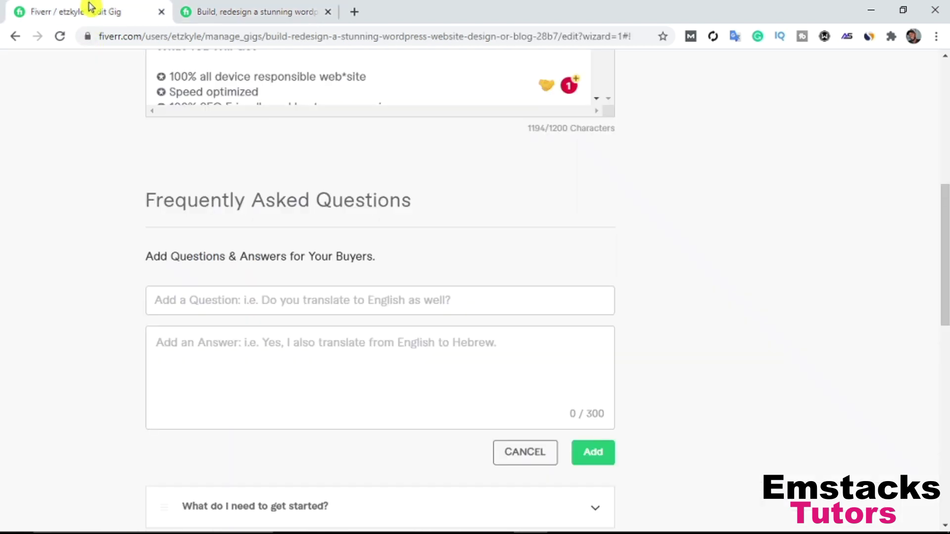
click(250, 299)
key(ctrl+v)
- Copy the existing gig's answer about providing samples into the third FAQ, then add it to the gig
click(243, 11)
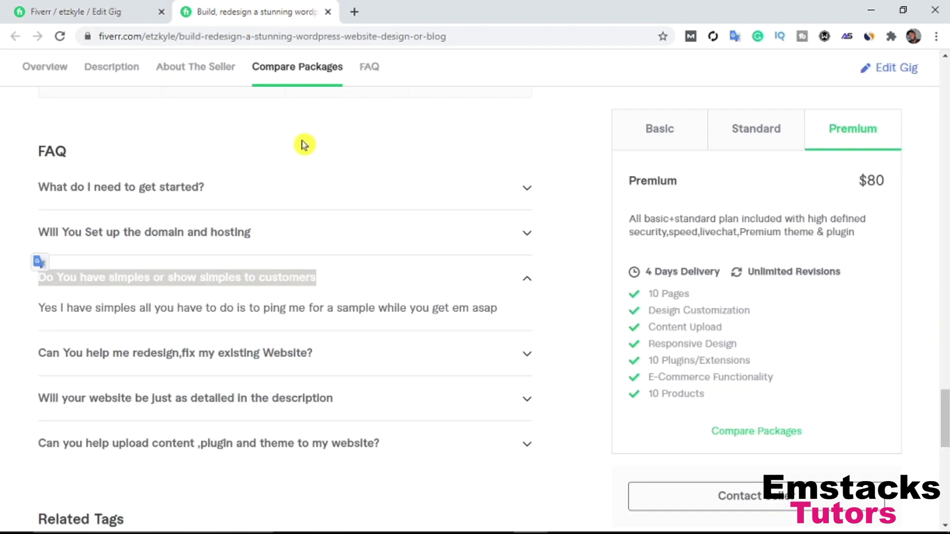
drag(495, 308, 138, 307)
key(ctrl+c)
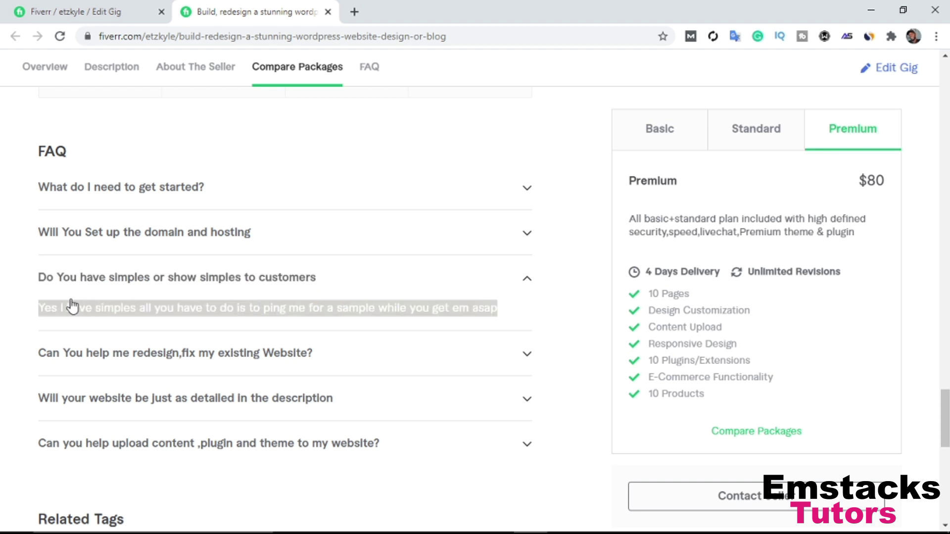
click(91, 14)
click(293, 370)
key(ctrl+v)
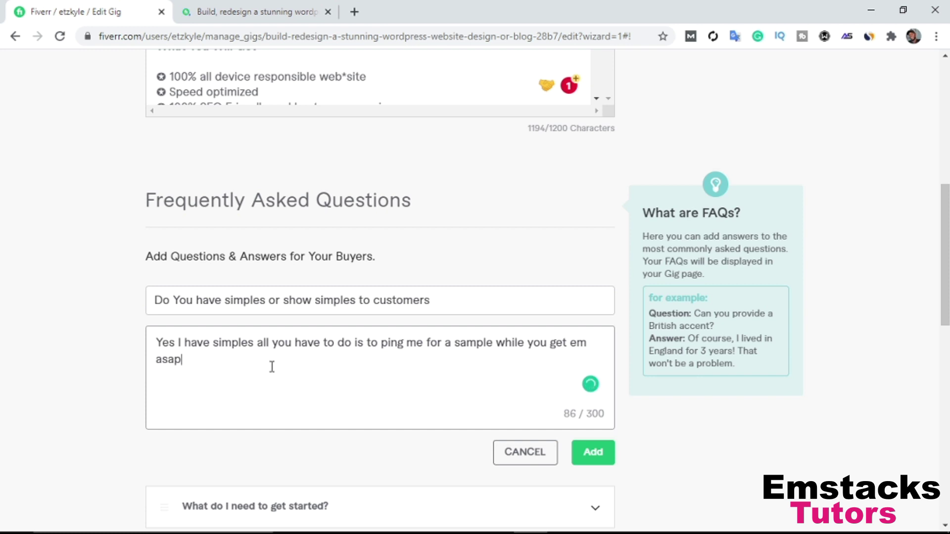
click(599, 460)
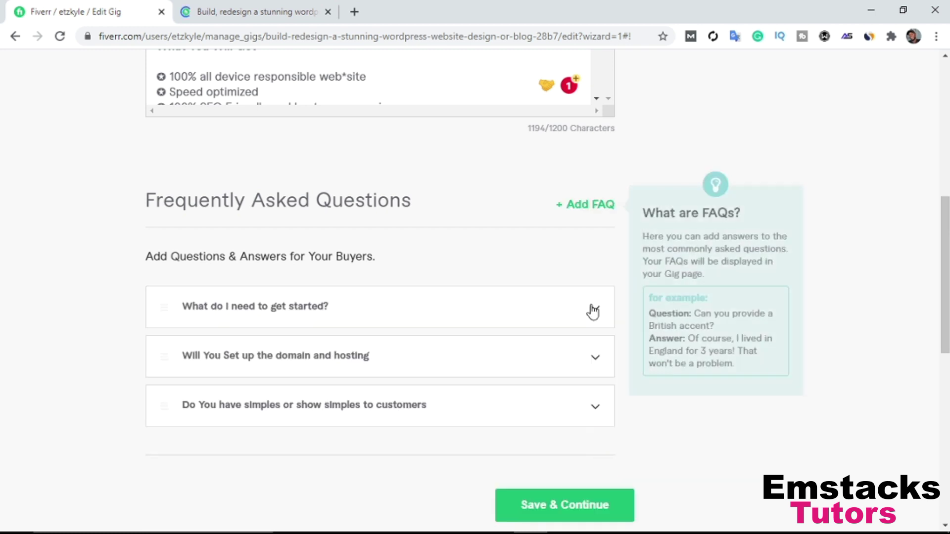
- Start a fourth FAQ with the question "Can You help me redesign,fix my existing Website?" copied from the existing gig
click(586, 204)
click(276, 10)
scroll(424, 322, down, 15)
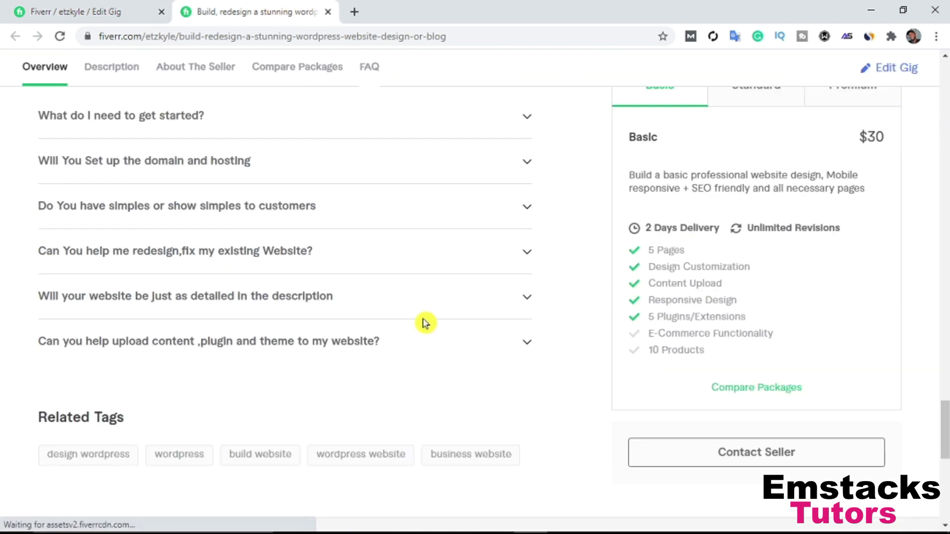
scroll(341, 247, up, 4)
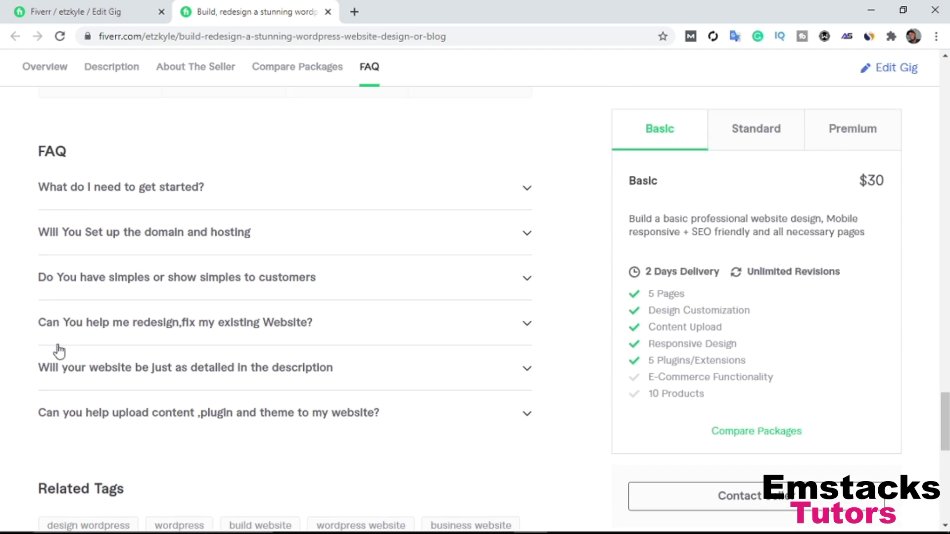
click(168, 335)
drag(380, 335, 43, 327)
key(ctrl+c)
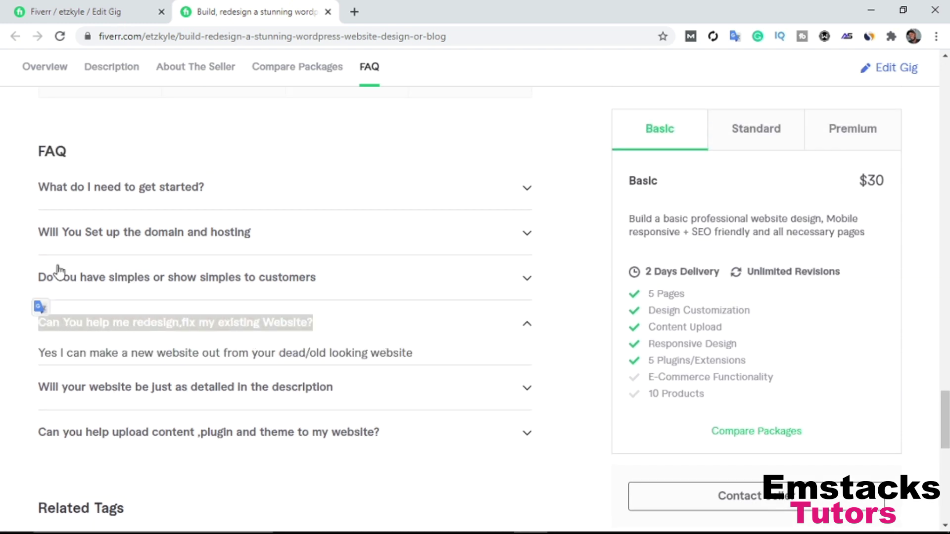
click(93, 13)
click(287, 307)
key(ctrl+v)
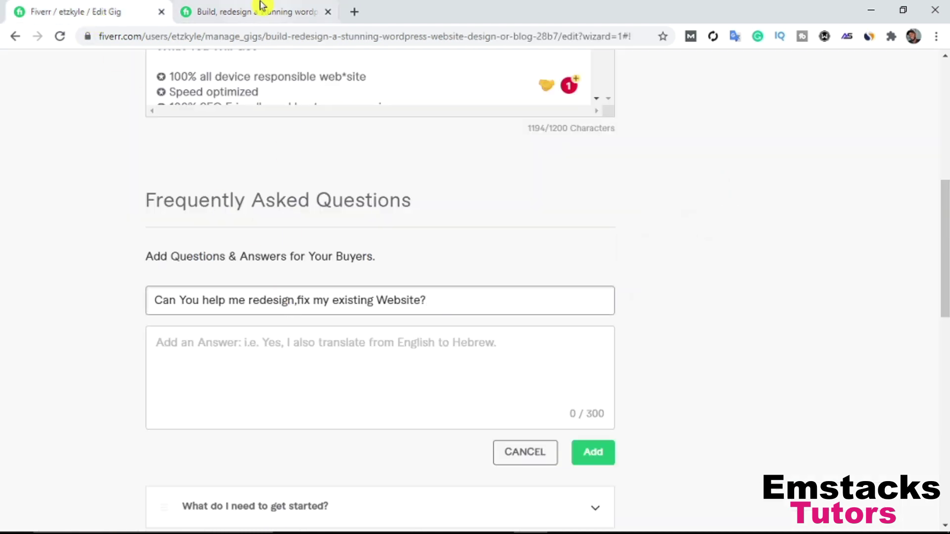
- Copy the existing gig's answer about remaking an old website into the fourth FAQ, then add it to the gig
click(263, 10)
click(369, 327)
drag(418, 354, 66, 351)
key(ctrl+c)
click(51, 16)
click(275, 335)
key(ctrl+v)
click(589, 459)
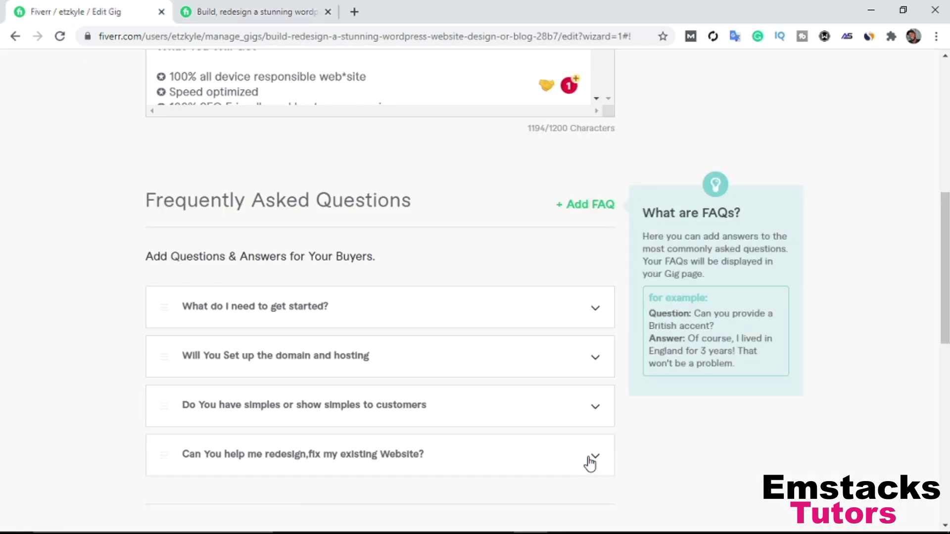
- Start a fifth FAQ with the question "Will your website be just as detailed in the description" copied from the existing gig
click(591, 207)
click(297, 12)
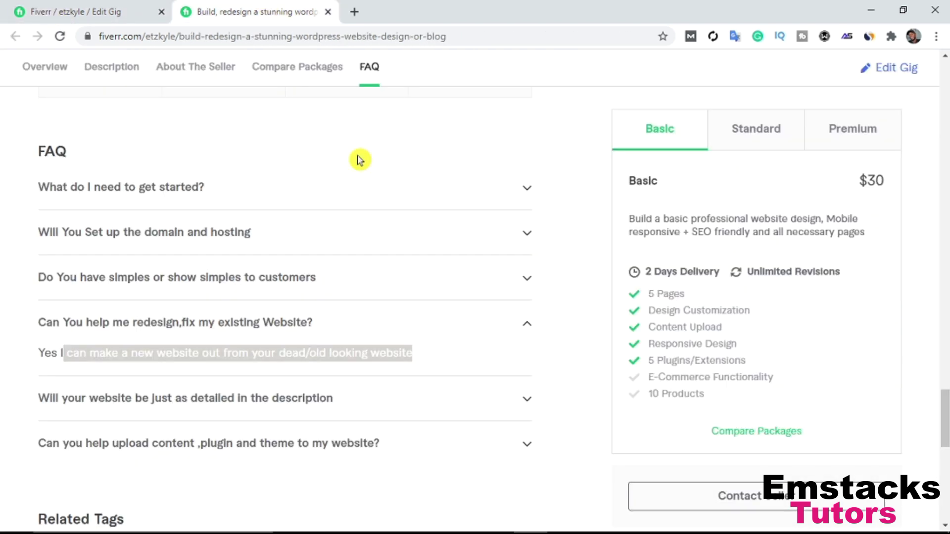
click(355, 401)
drag(372, 366, 64, 366)
click(39, 368)
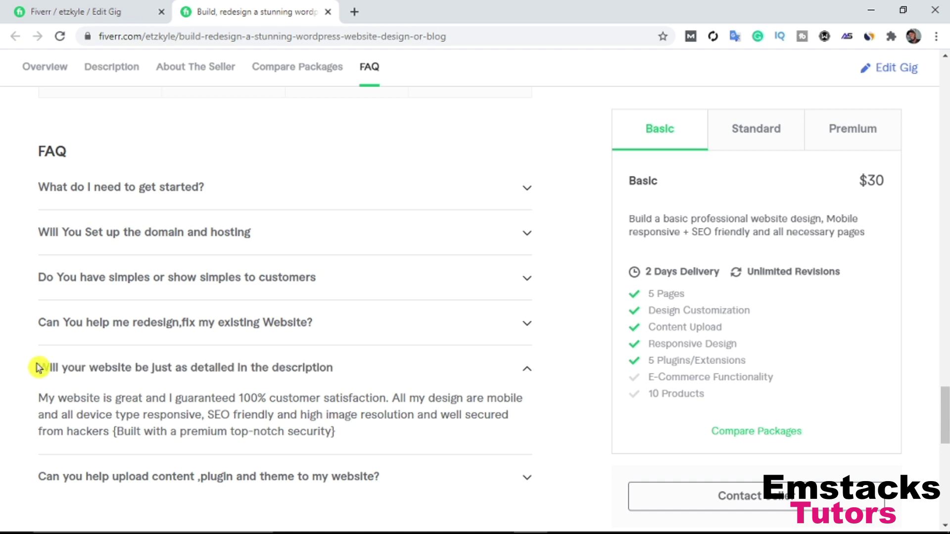
triple_click(39, 368)
click(74, 11)
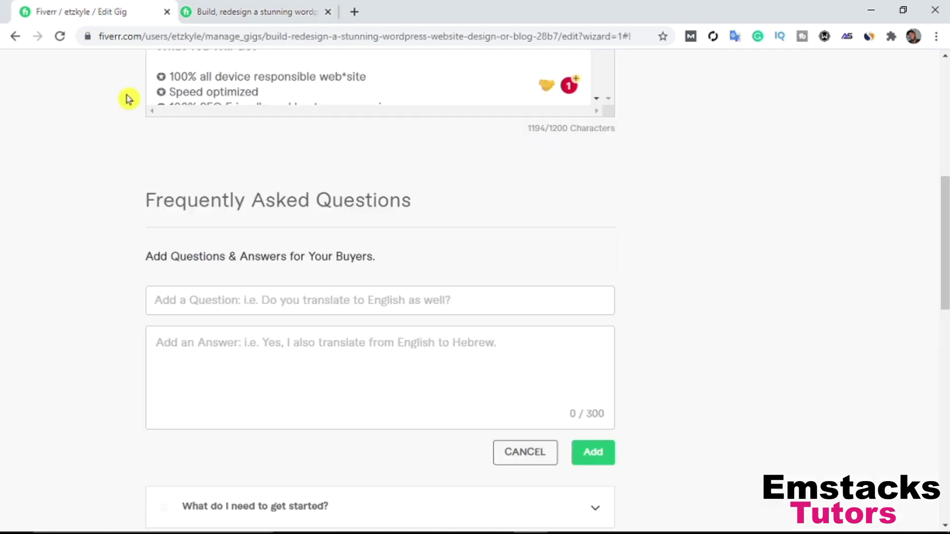
click(211, 299)
key(ctrl+v)
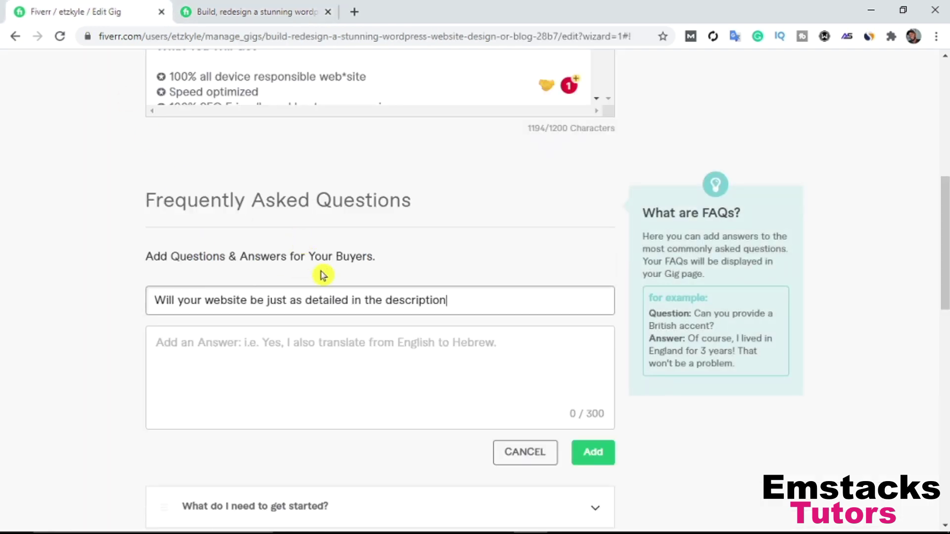
- Copy the existing gig's answer on customer satisfaction and responsive, secure design into the fifth FAQ, then add it to the gig
click(283, 8)
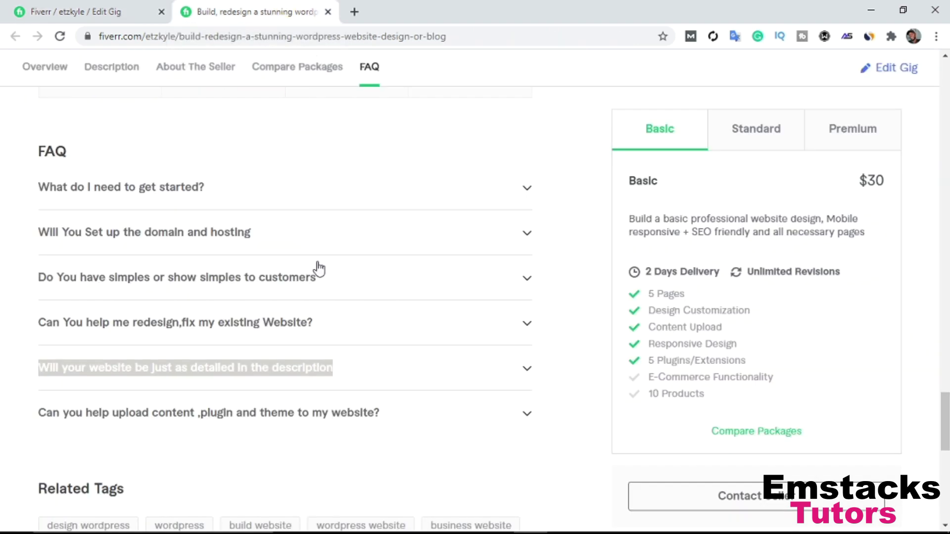
click(396, 389)
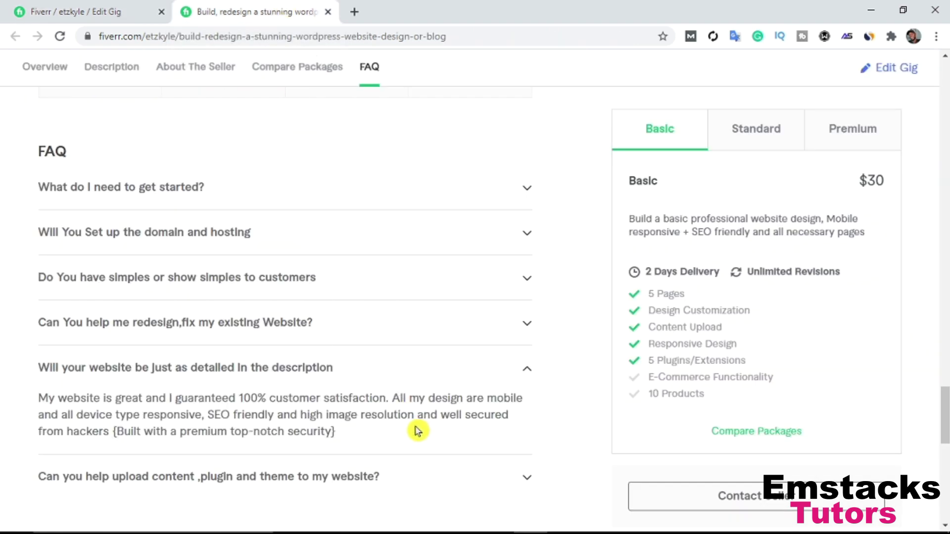
drag(373, 436, 40, 397)
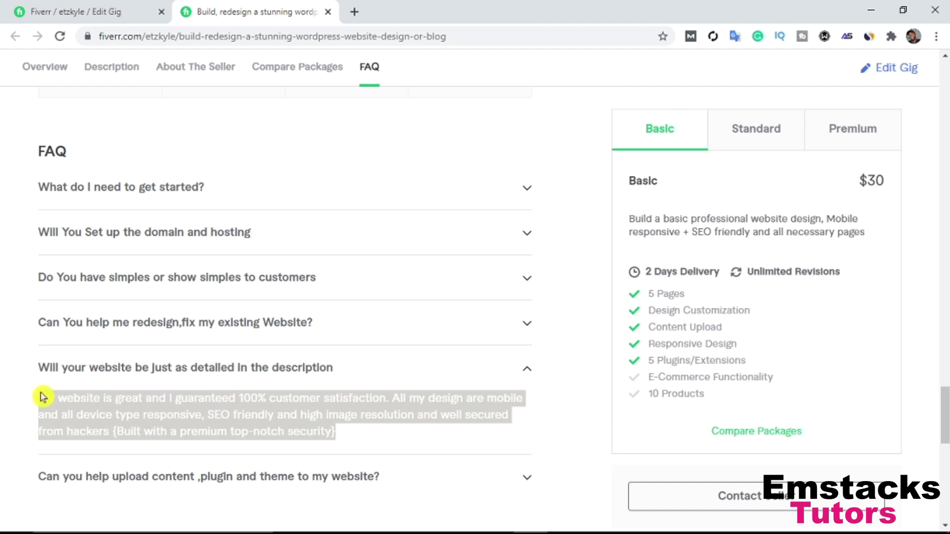
click(75, 12)
click(215, 353)
key(ctrl+v)
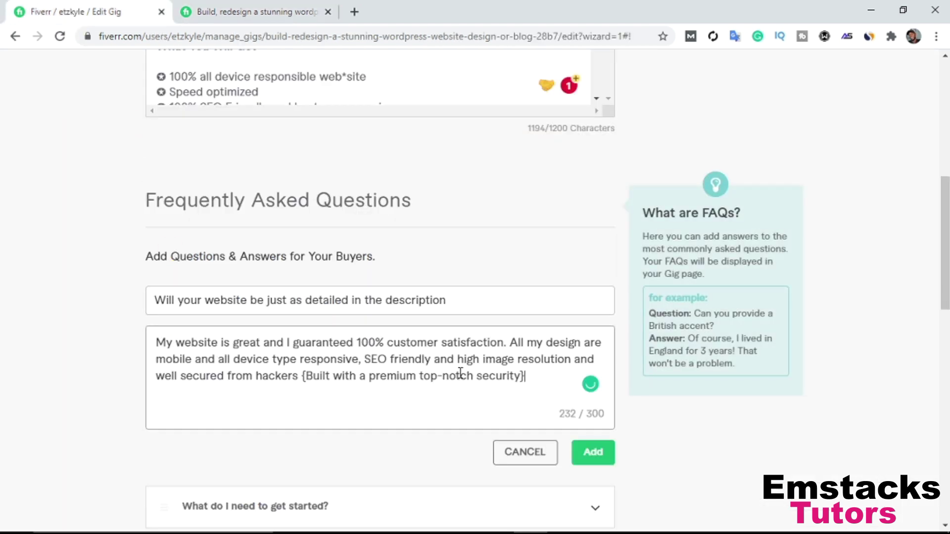
click(593, 452)
- Start a sixth FAQ with the question "Can you help upload content ,plugin and theme to my website?" copied from the existing gig
click(584, 205)
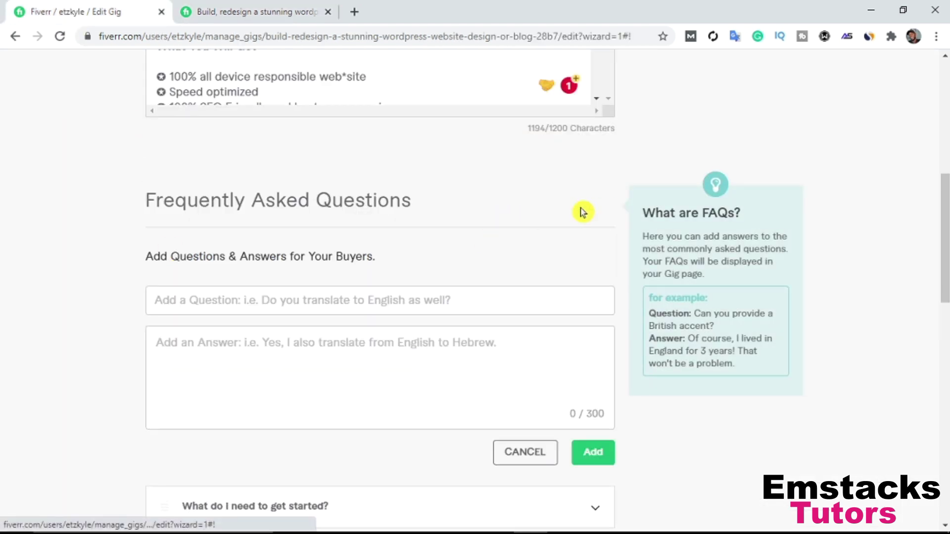
click(190, 11)
scroll(356, 400, down, 1)
drag(391, 430, 45, 435)
drag(103, 374, 40, 374)
key(ctrl+c)
click(74, 11)
click(230, 299)
key(ctrl+v)
- Copy the existing gig's answer about plan-based upload assistance into the sixth FAQ, then add it to the gig
click(251, 5)
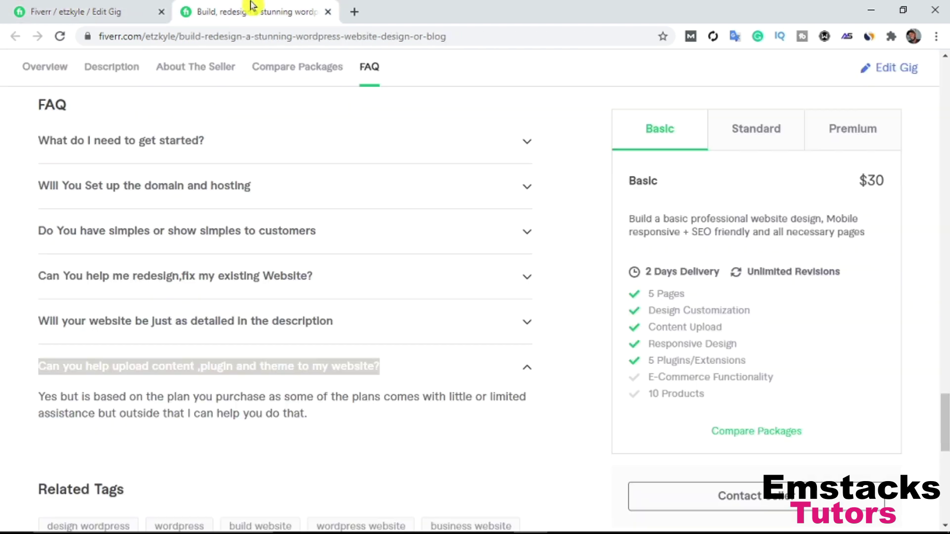
drag(339, 428, 33, 407)
key(ctrl+c)
click(85, 11)
click(179, 335)
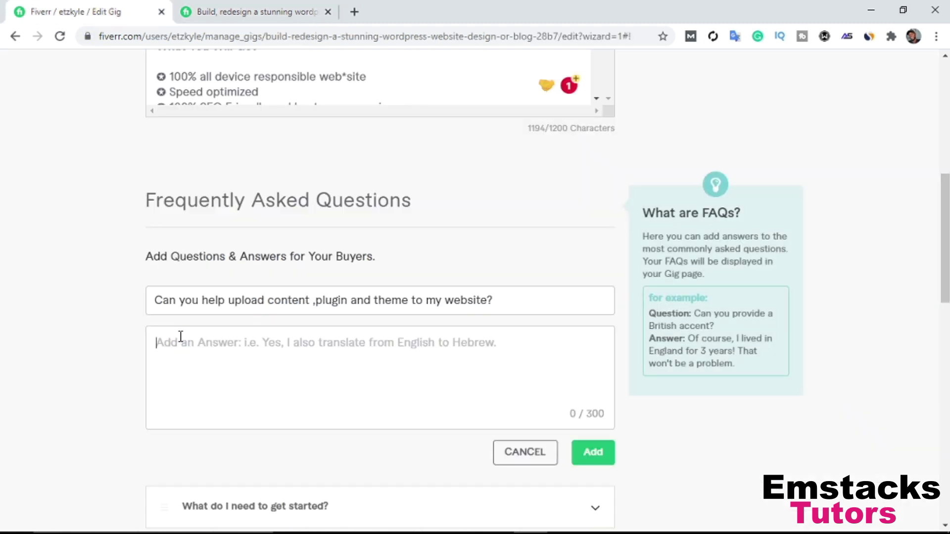
key(ctrl+v)
click(592, 457)
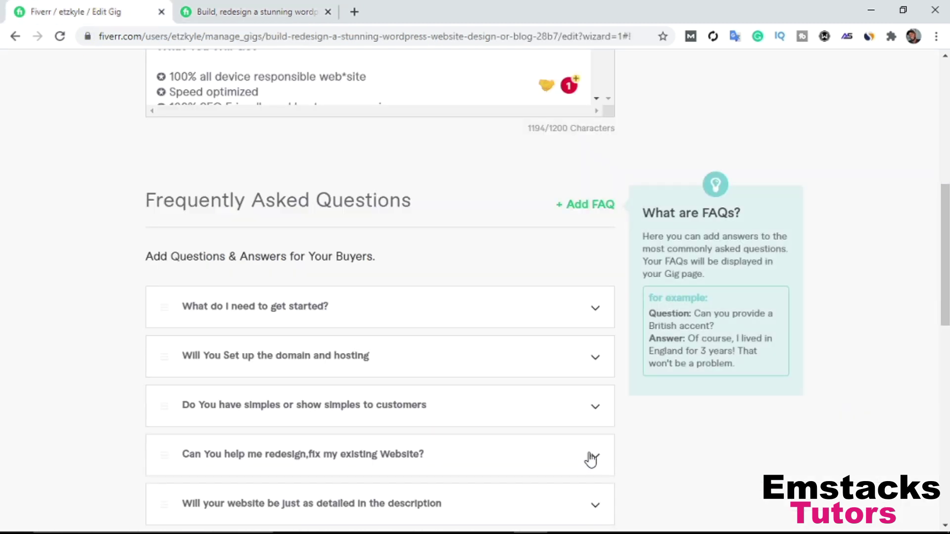
- Check the list of added FAQs, then save the description and FAQs and continue to the buyer requirements
scroll(520, 292, down, 3)
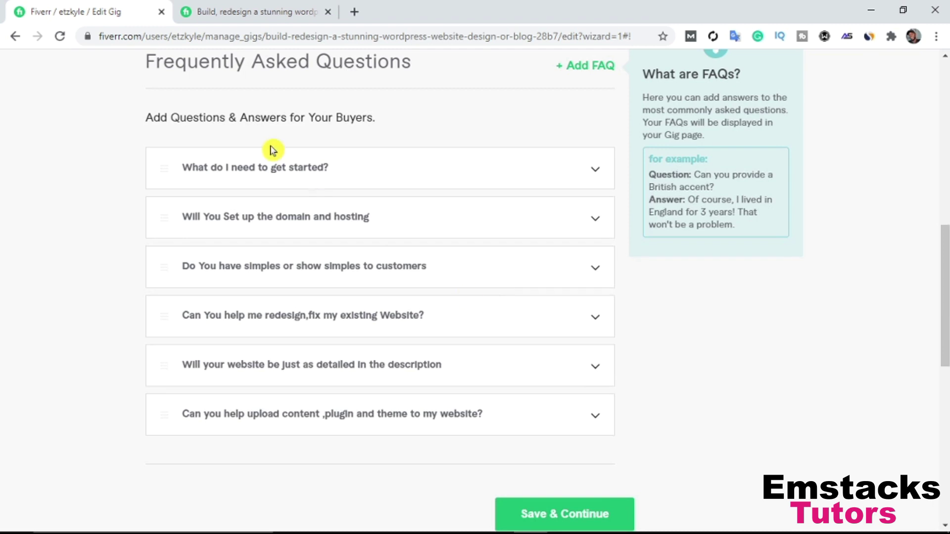
click(283, 175)
click(291, 179)
scroll(663, 421, down, 3)
click(555, 402)
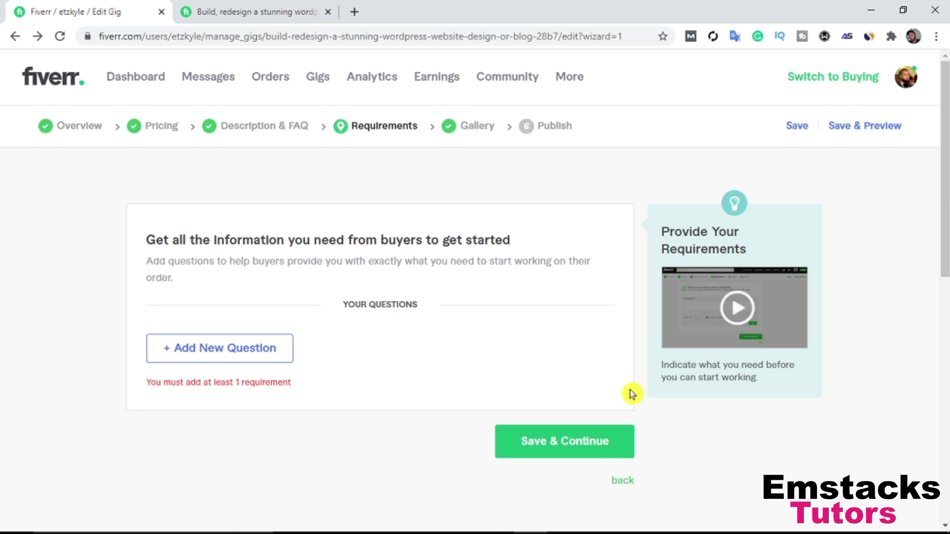
- Add a required buyer question reading "Access your domain, Cpanel or Dashboard." with Free text as its answer form
click(239, 365)
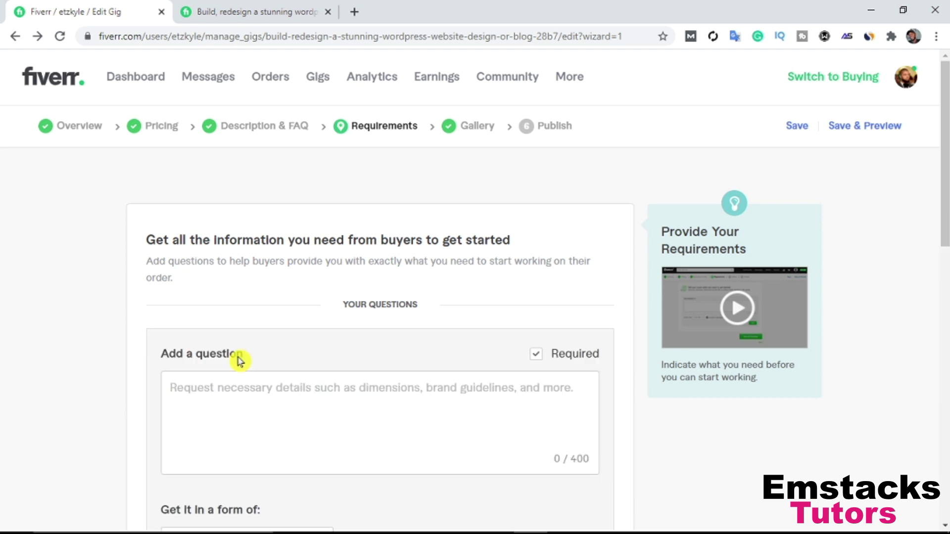
click(237, 395)
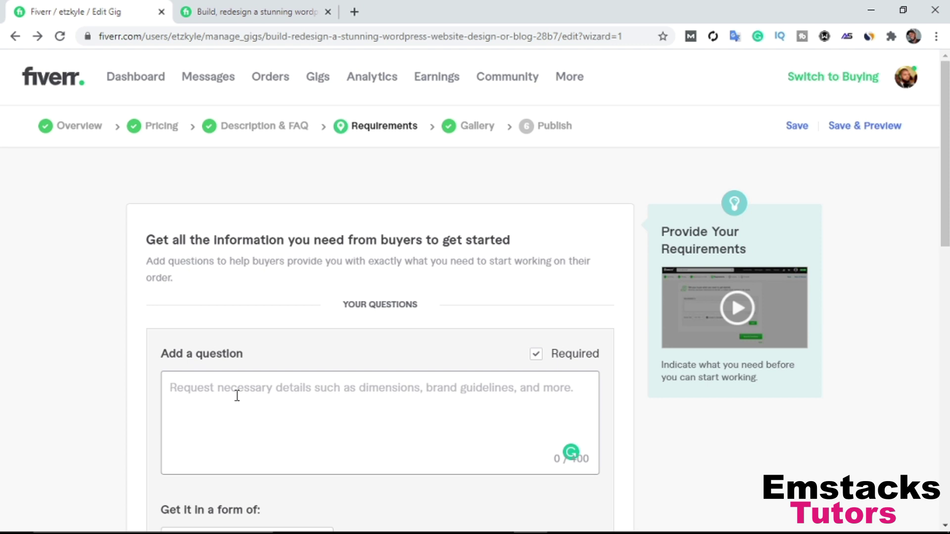
text(A)
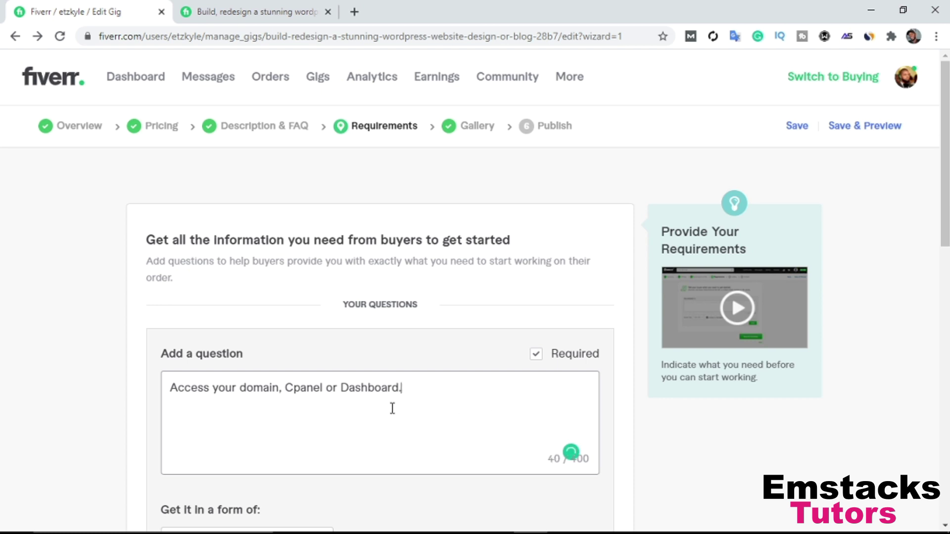
scroll(398, 405, down, 4)
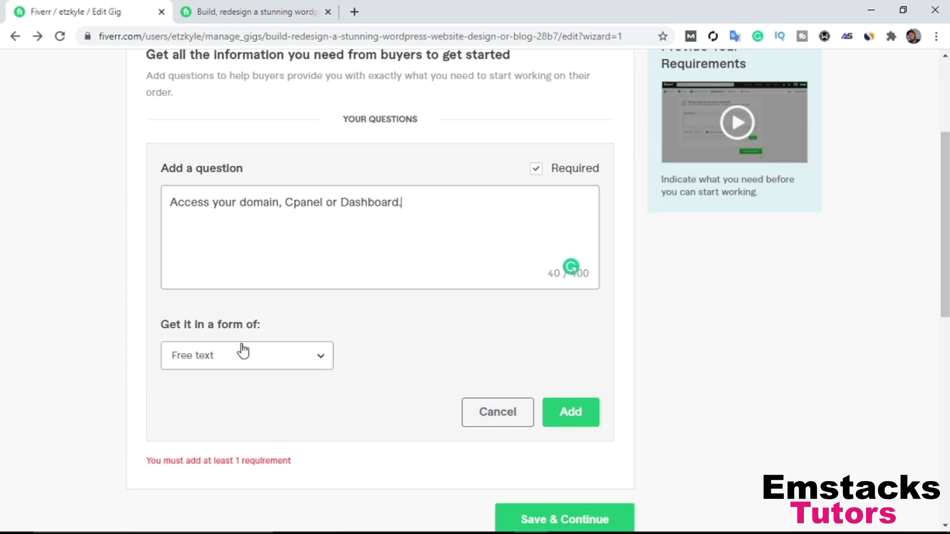
click(264, 357)
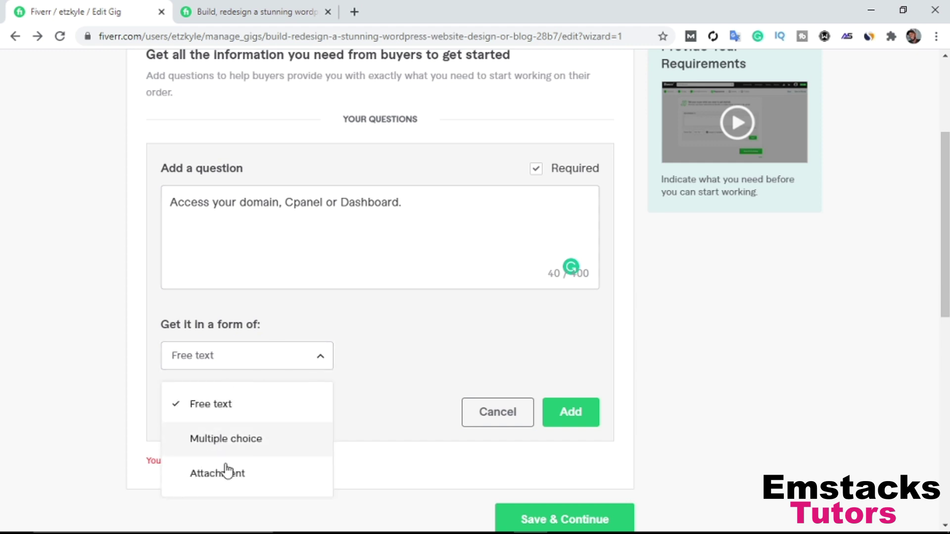
click(196, 406)
click(563, 417)
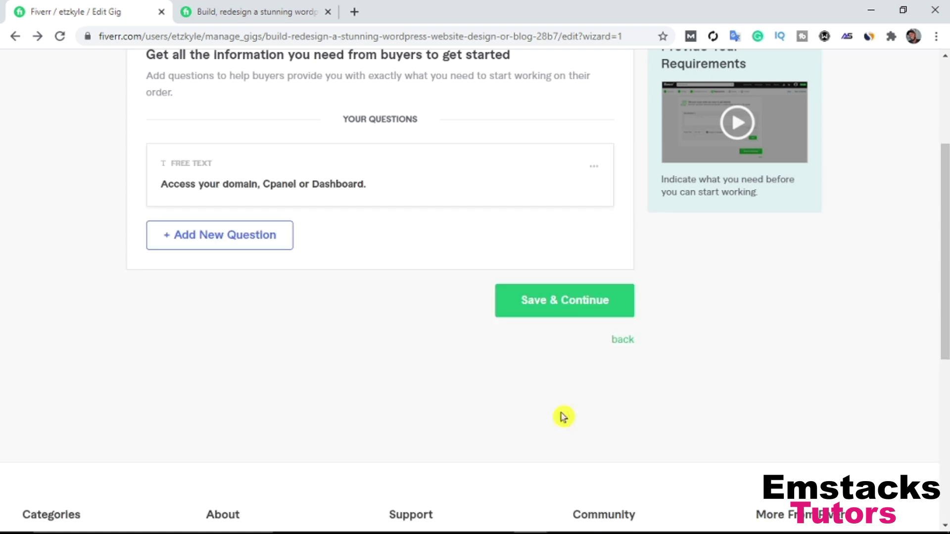
- Save the buyer requirements and continue to the image section of the gig gallery
click(562, 307)
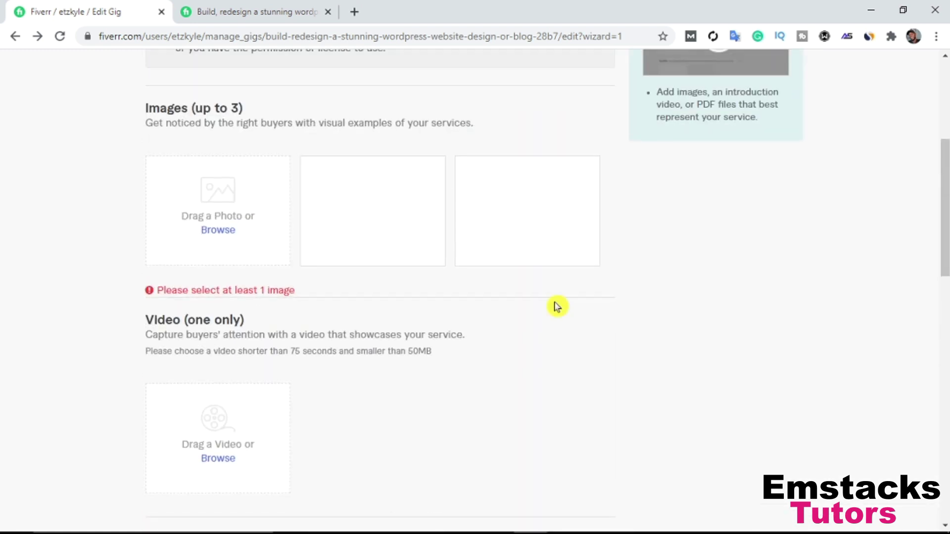
scroll(377, 191, up, 5)
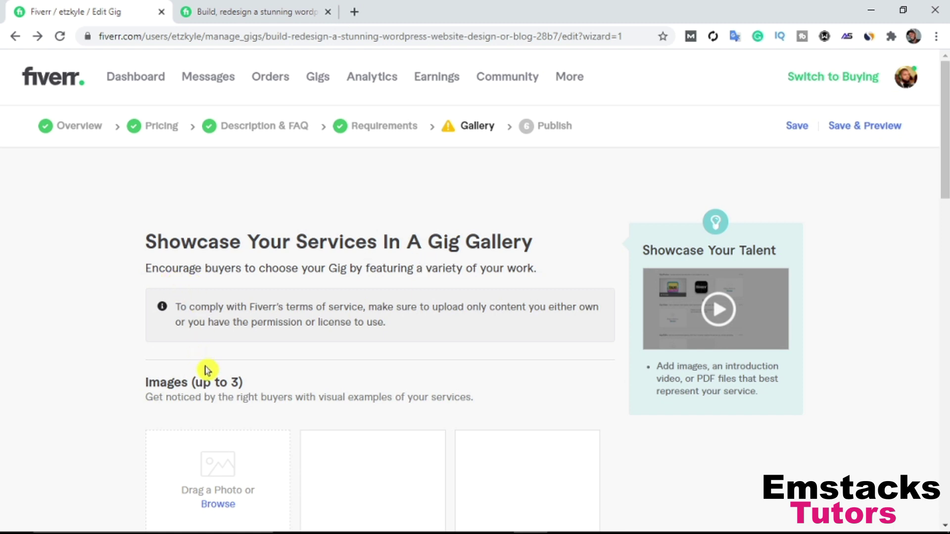
scroll(206, 371, down, 3)
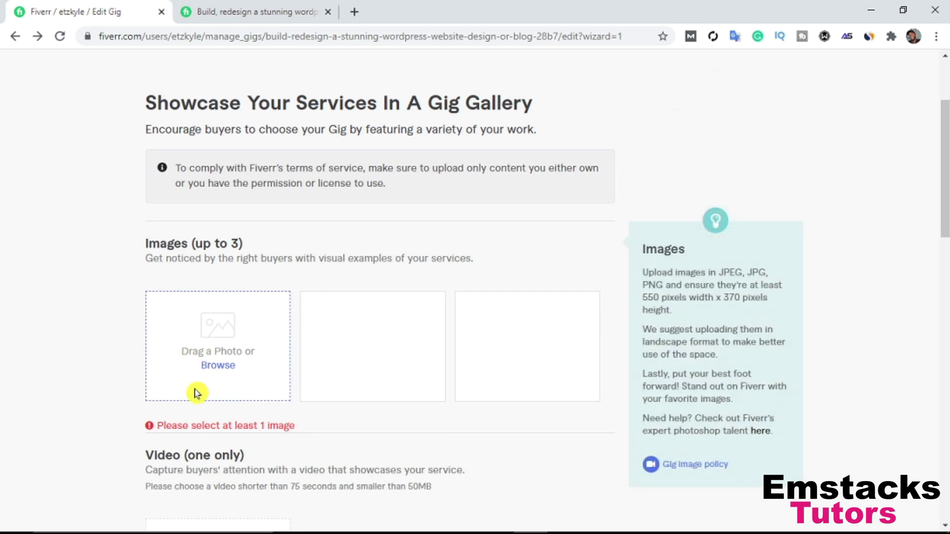
- Review the video, document and image sections, examine the existing gig's gallery images for reference, and return to the gig being edited
scroll(196, 394, down, 7)
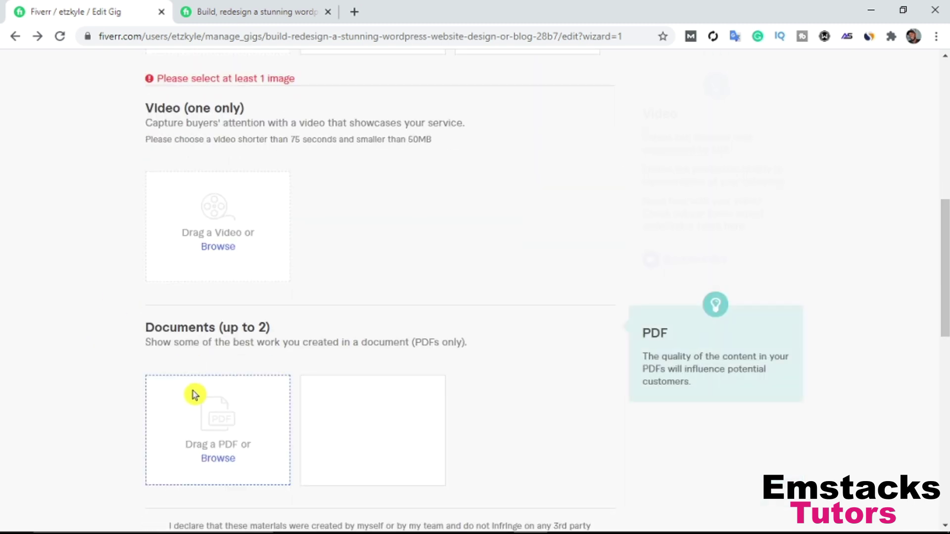
key(ctrl+Tab)
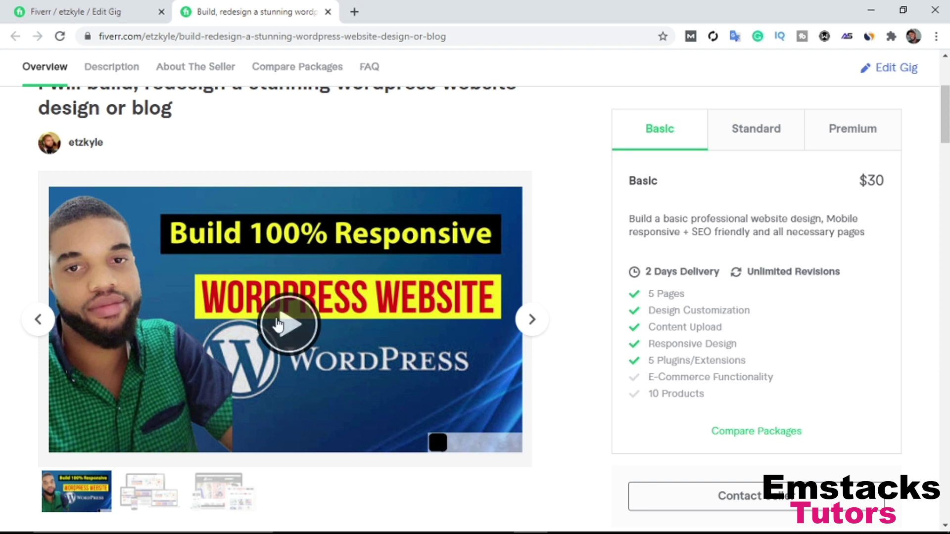
scroll(163, 420, down, 6)
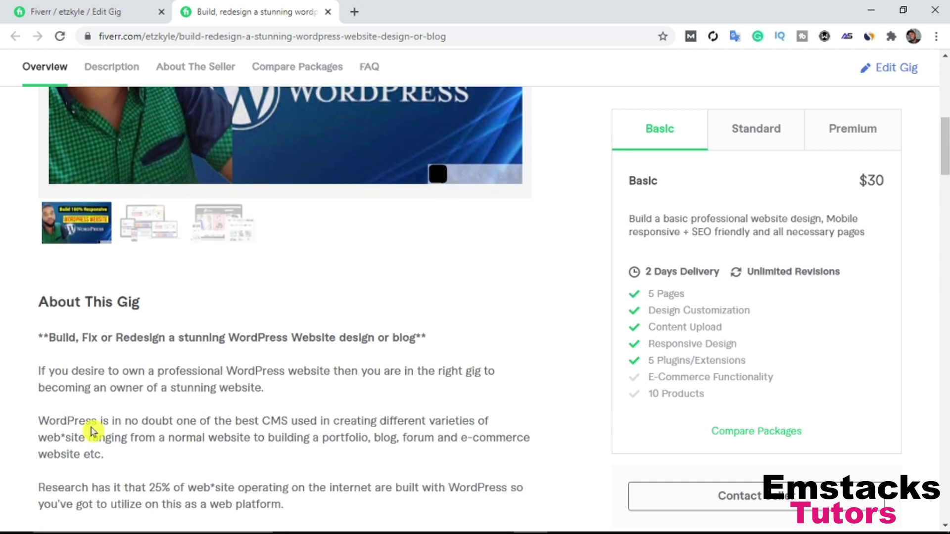
scroll(469, 323, up, 3)
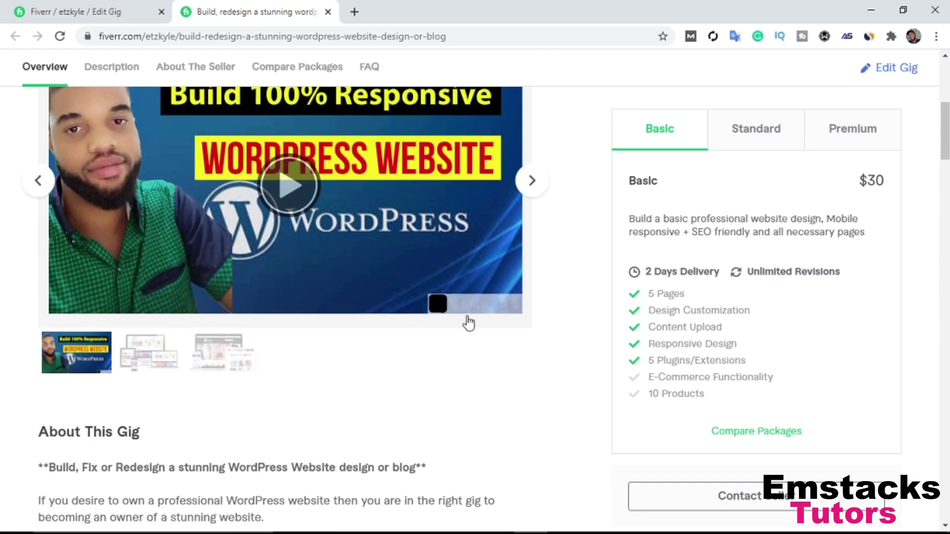
click(531, 181)
scroll(322, 315, up, 3)
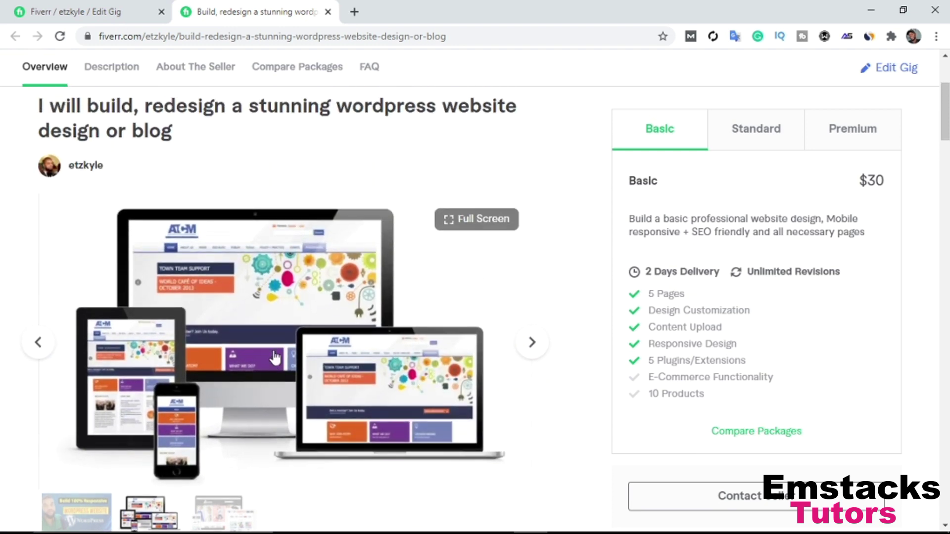
click(531, 352)
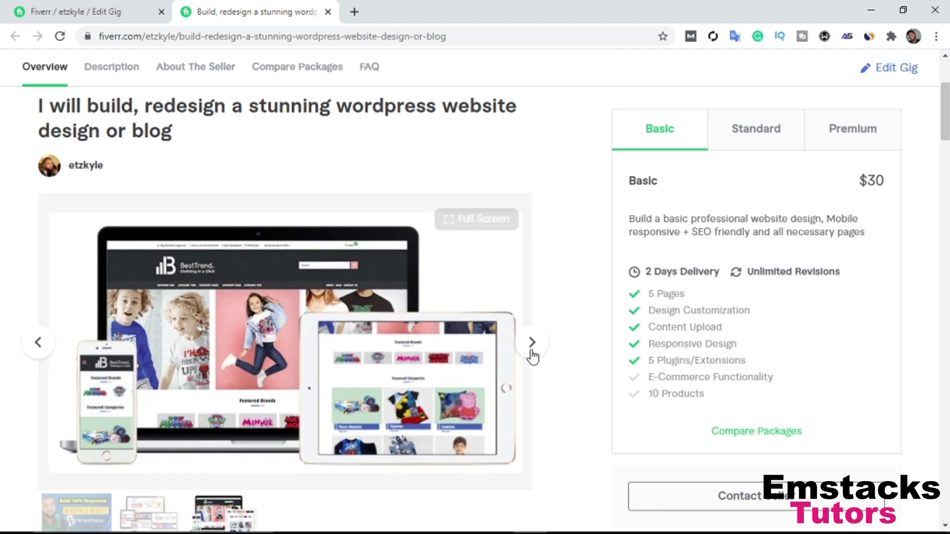
click(531, 354)
click(82, 11)
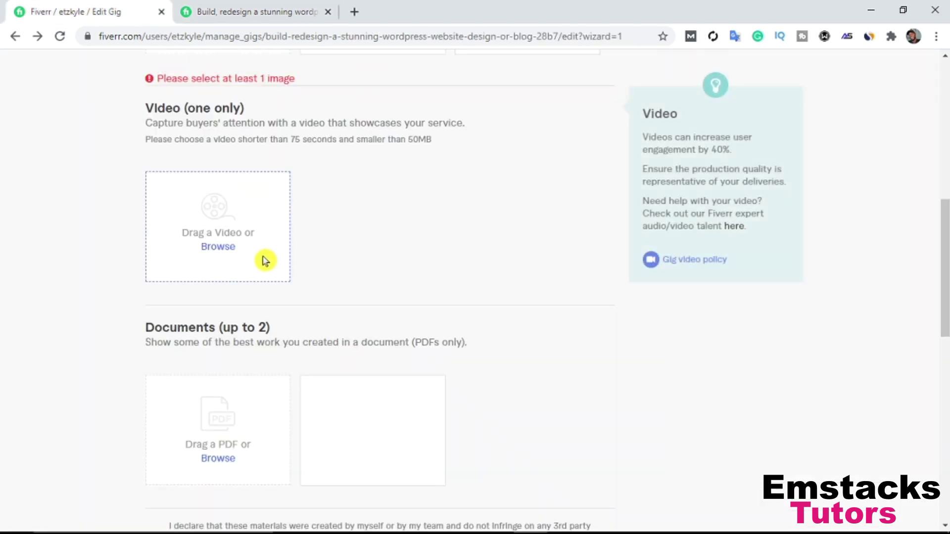
- Upload the SEO backlinks banner from the FIVERR folder in Pictures as the gig's first gallery image
scroll(381, 358, up, 9)
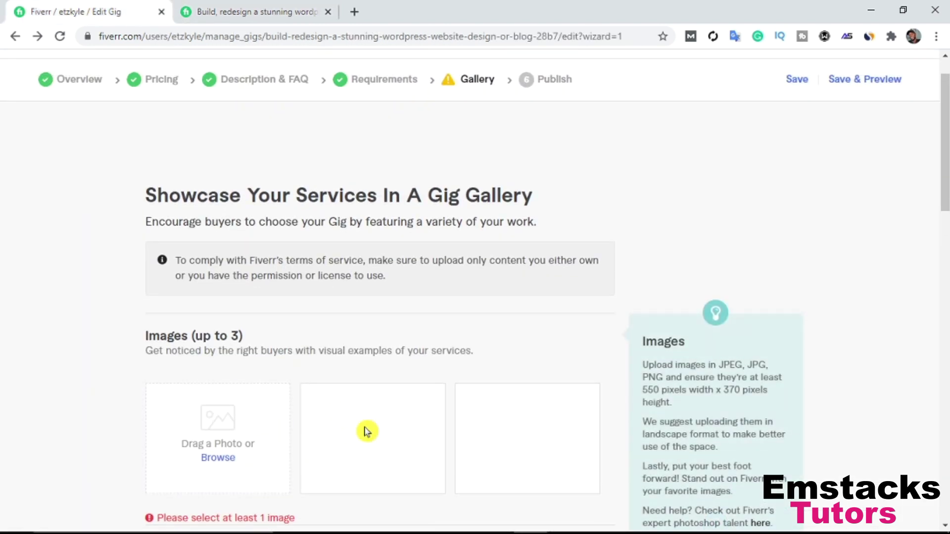
scroll(334, 342, up, 1)
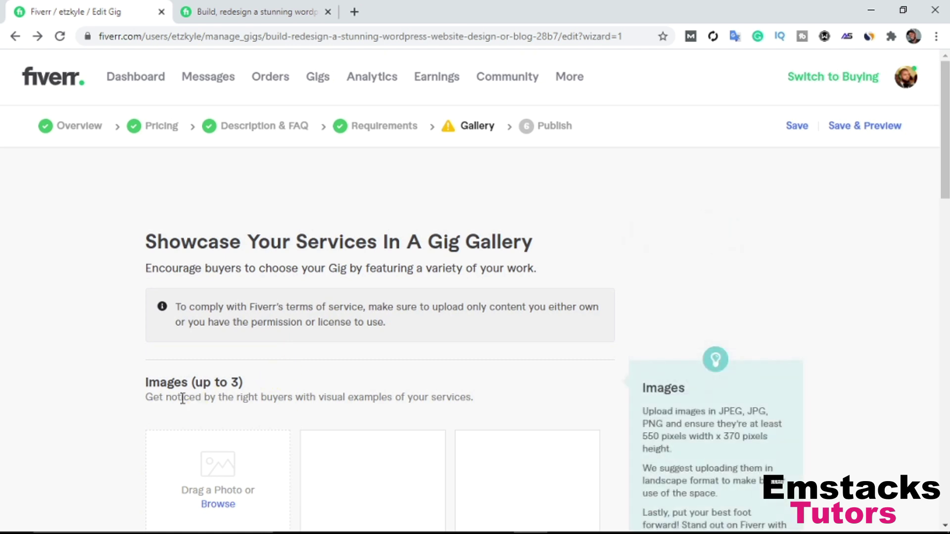
scroll(302, 394, down, 3)
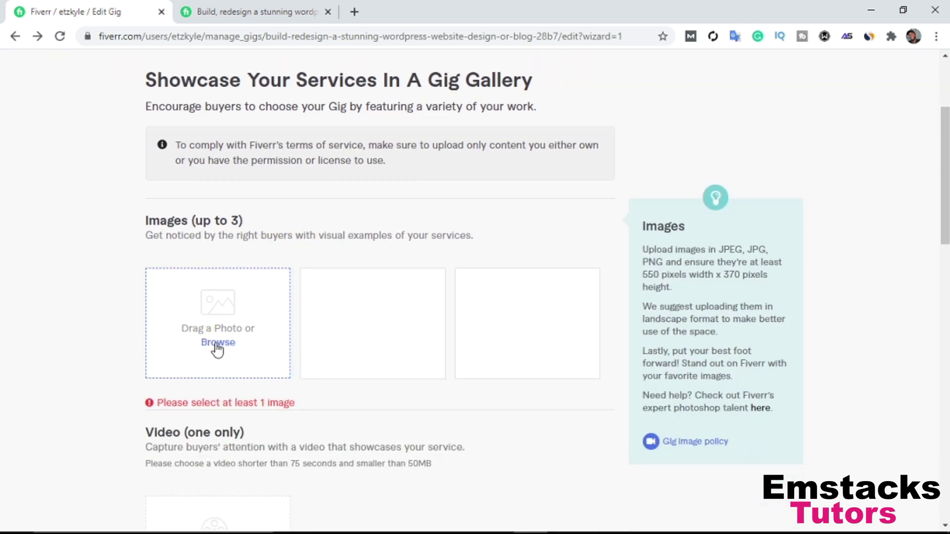
click(218, 342)
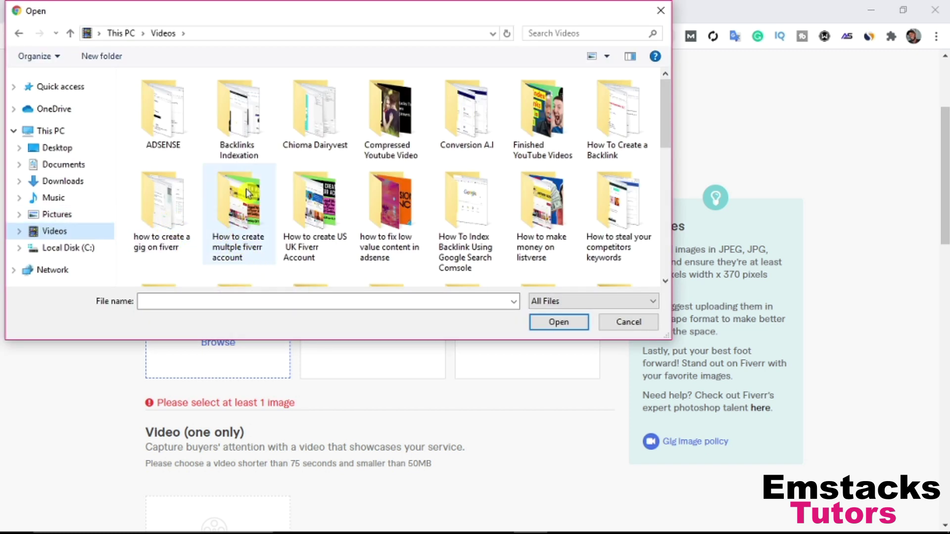
scroll(197, 219, down, 2)
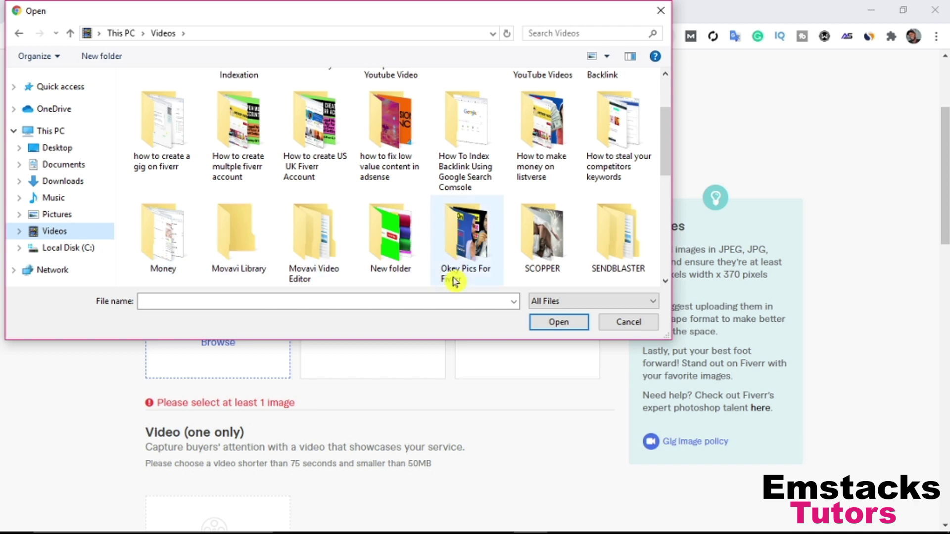
scroll(346, 252, down, 10)
scroll(381, 253, up, 12)
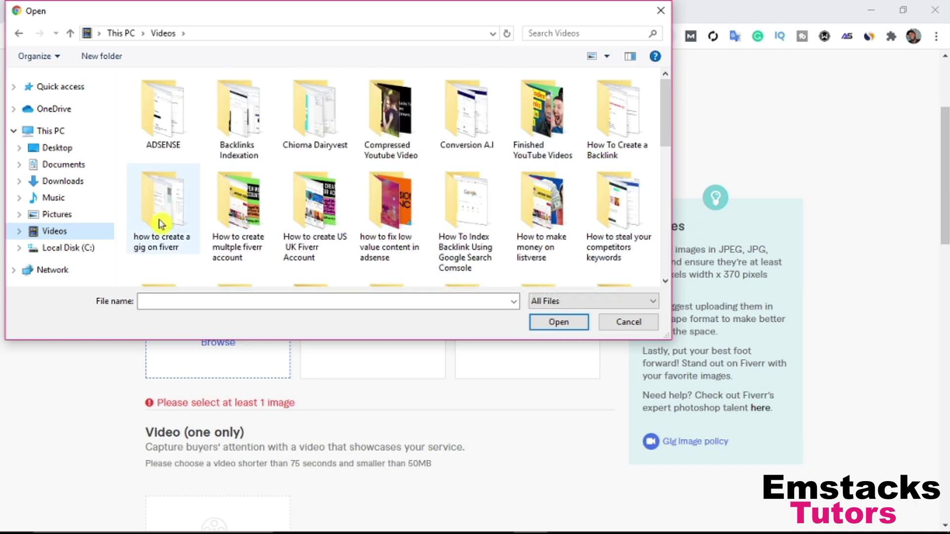
click(99, 214)
double_click(543, 114)
double_click(159, 111)
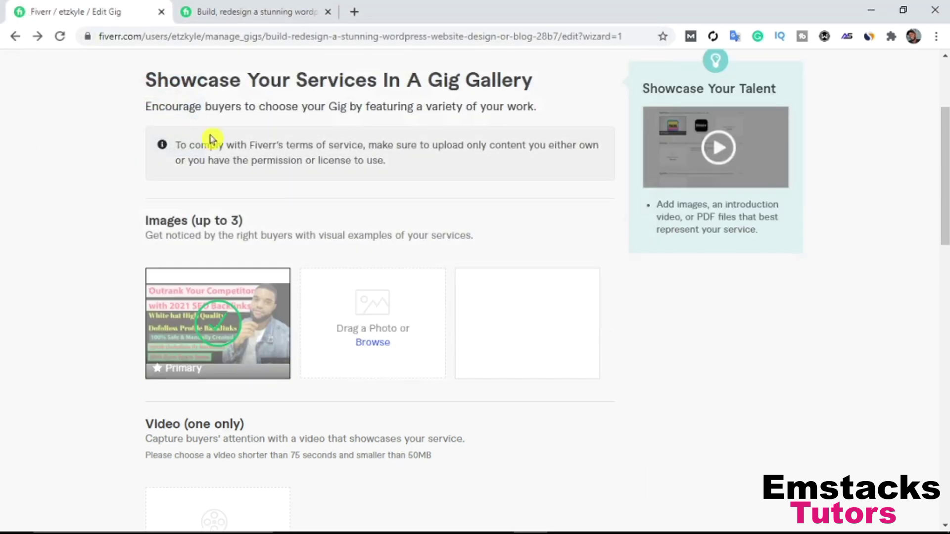
- Add the web development picture 1_pE2fOVDikEUwiQJIh4ggzg and the multi-device mockup from Pictures as the second and third gallery images
scroll(363, 185, down, 3)
click(365, 185)
double_click(544, 205)
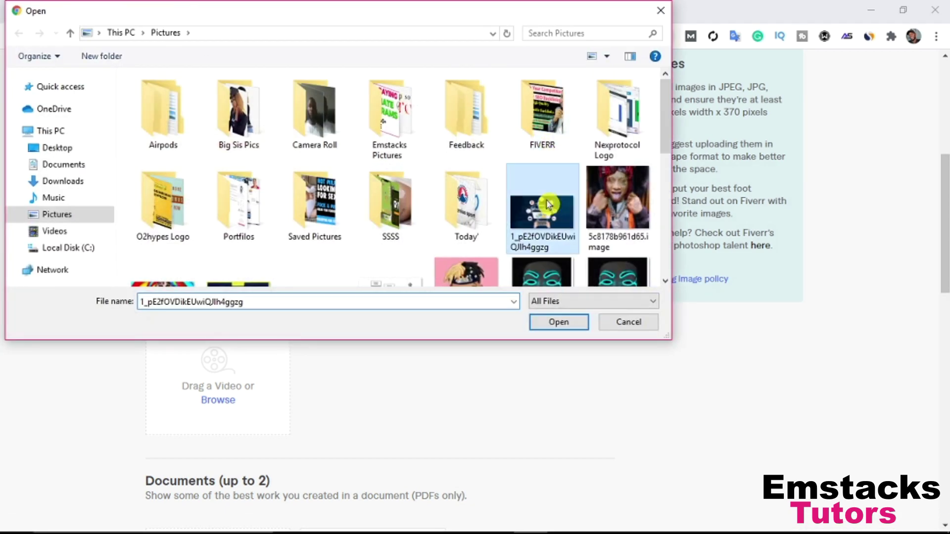
click(543, 188)
scroll(322, 232, down, 2)
double_click(245, 222)
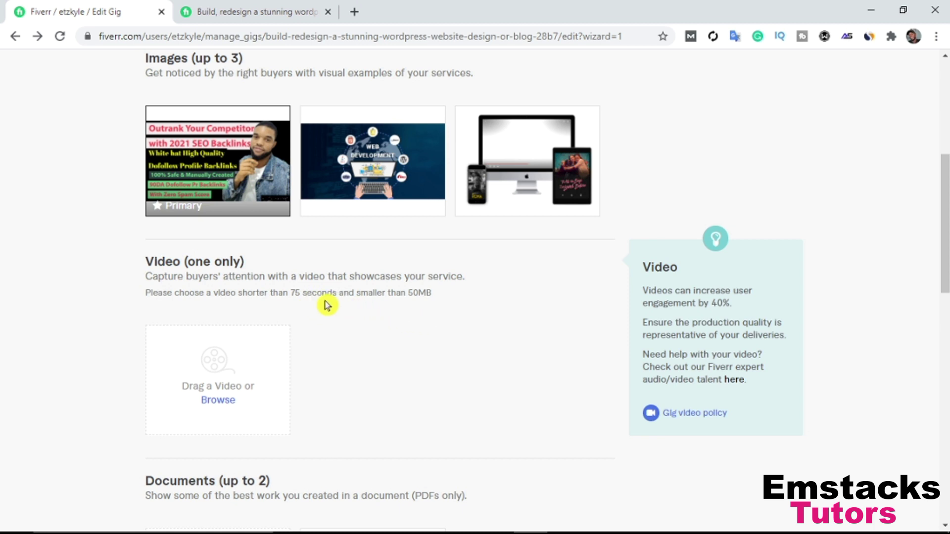
click(218, 401)
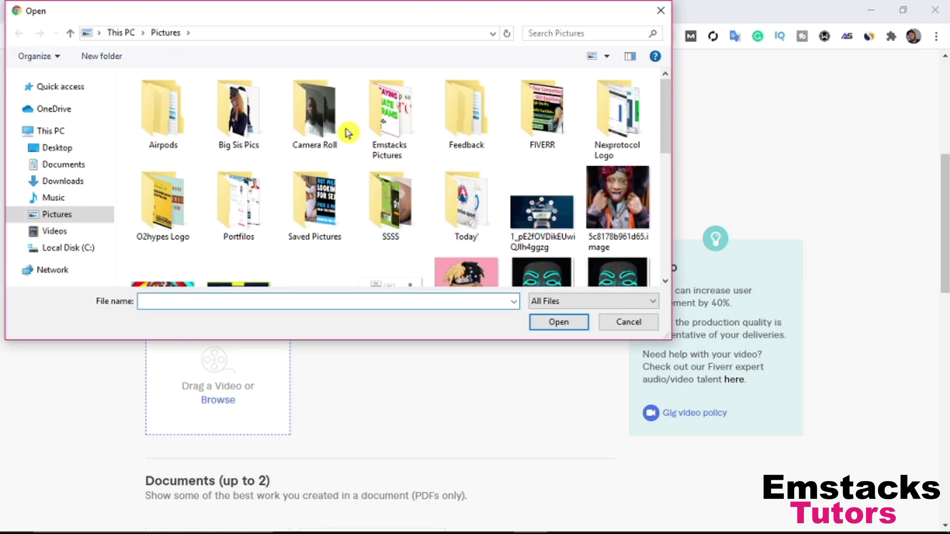
click(660, 10)
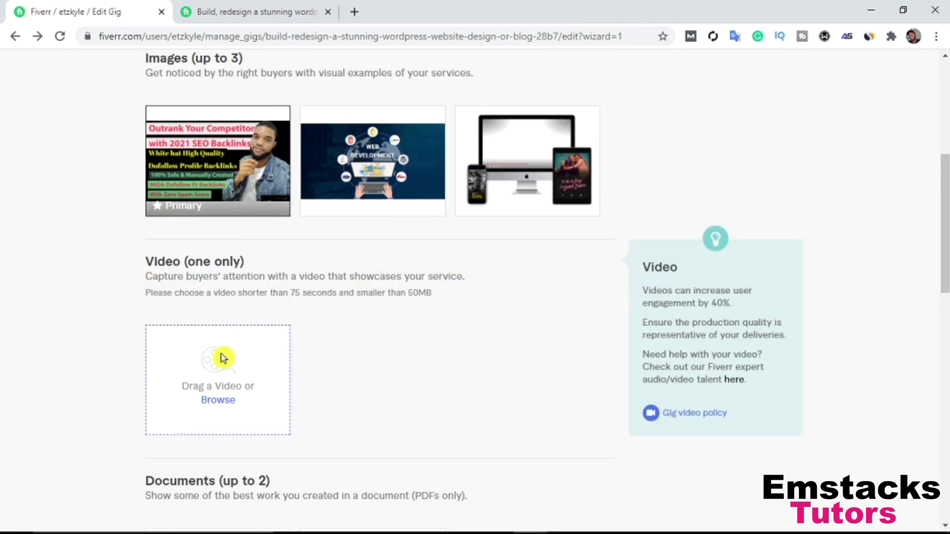
scroll(246, 364, down, 3)
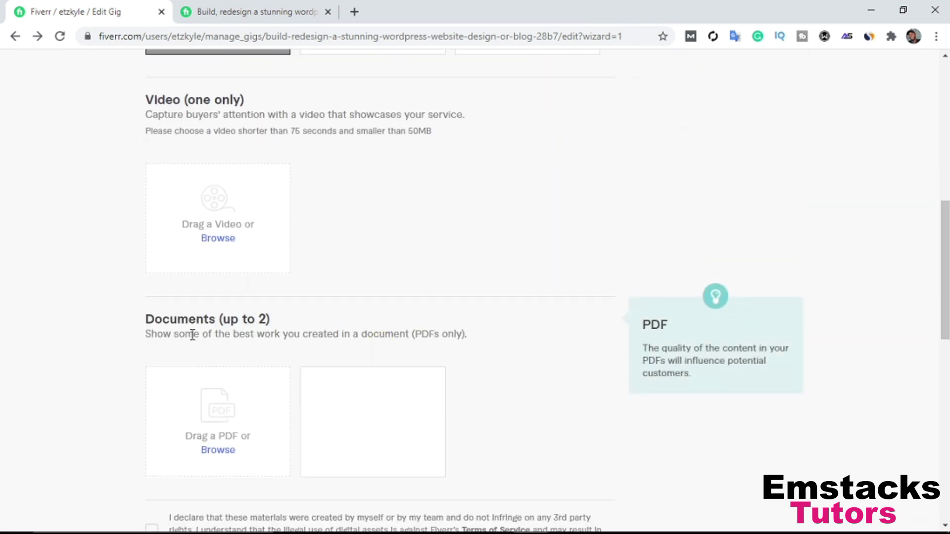
scroll(289, 349, down, 2)
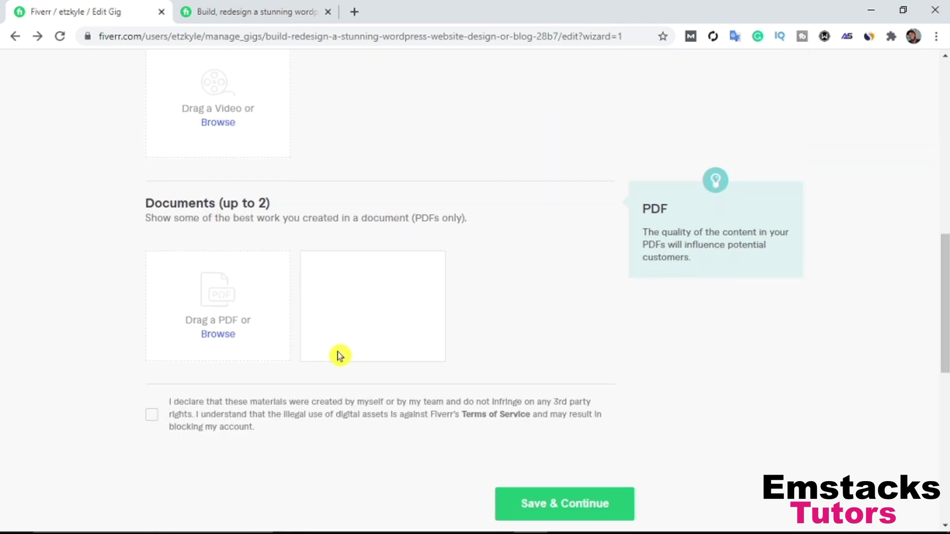
click(232, 333)
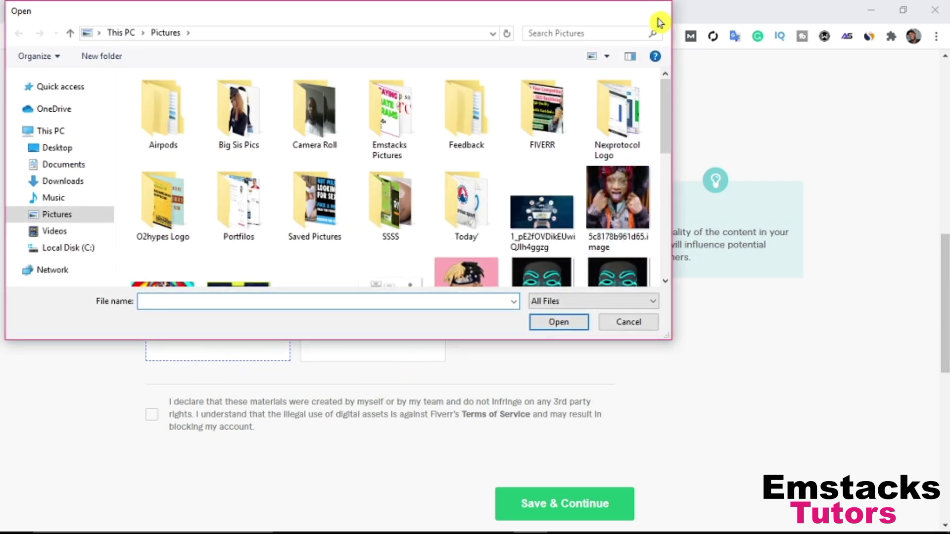
click(659, 18)
click(215, 337)
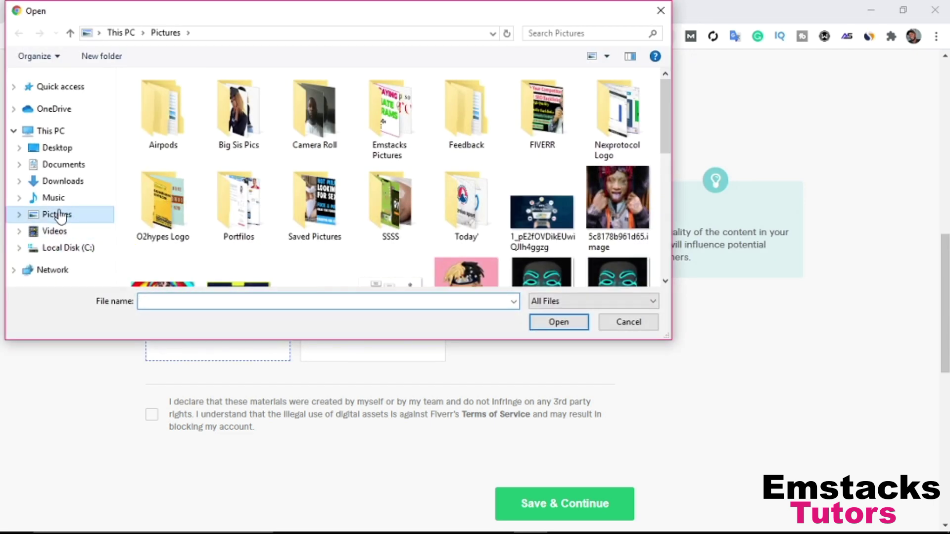
click(658, 15)
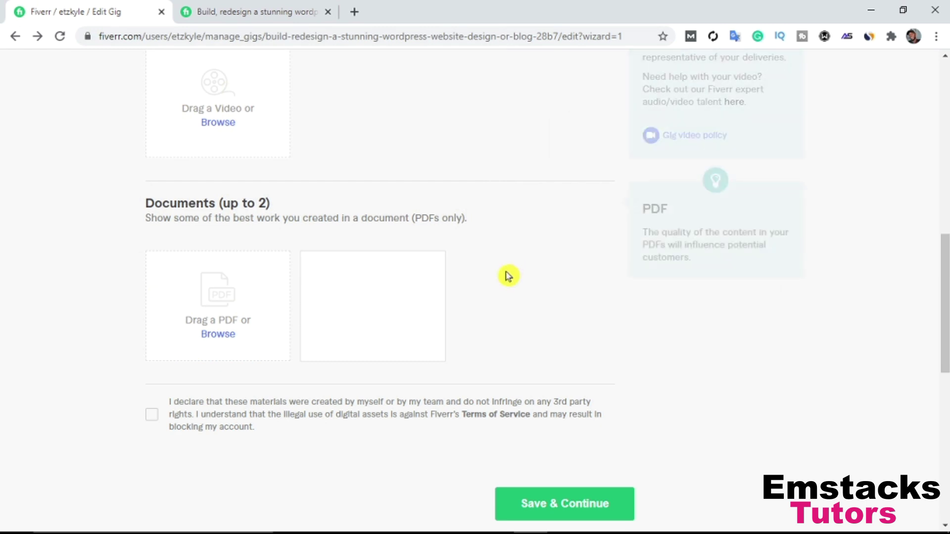
- Accept the declaration that the gallery materials are original, then save the gallery and continue to the publishing stage
scroll(362, 316, down, 4)
scroll(329, 316, up, 5)
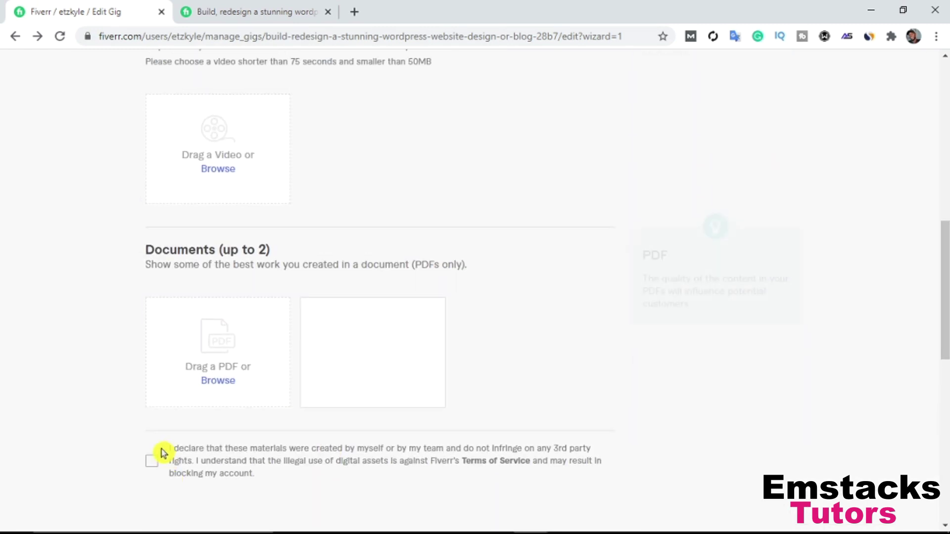
click(150, 465)
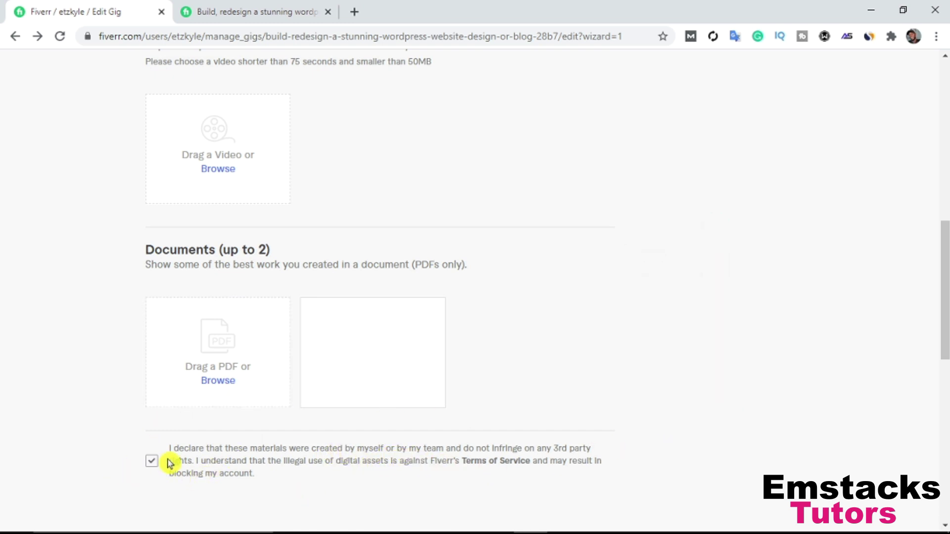
scroll(346, 431, down, 5)
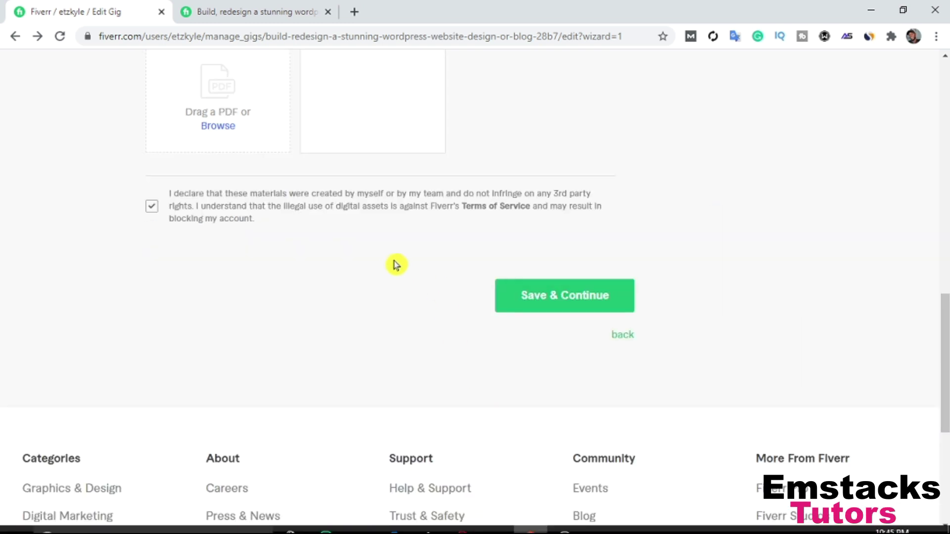
scroll(436, 271, up, 2)
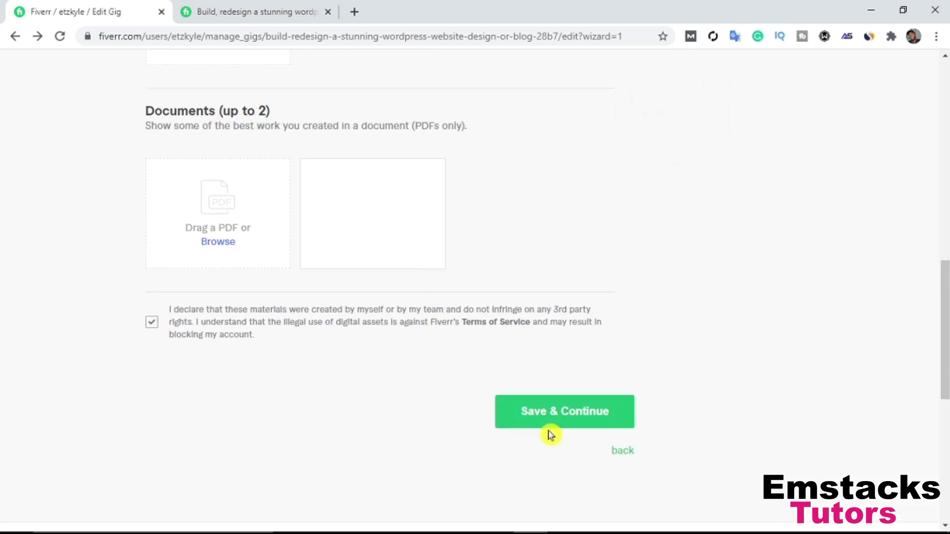
scroll(710, 411, down, 1)
click(585, 391)
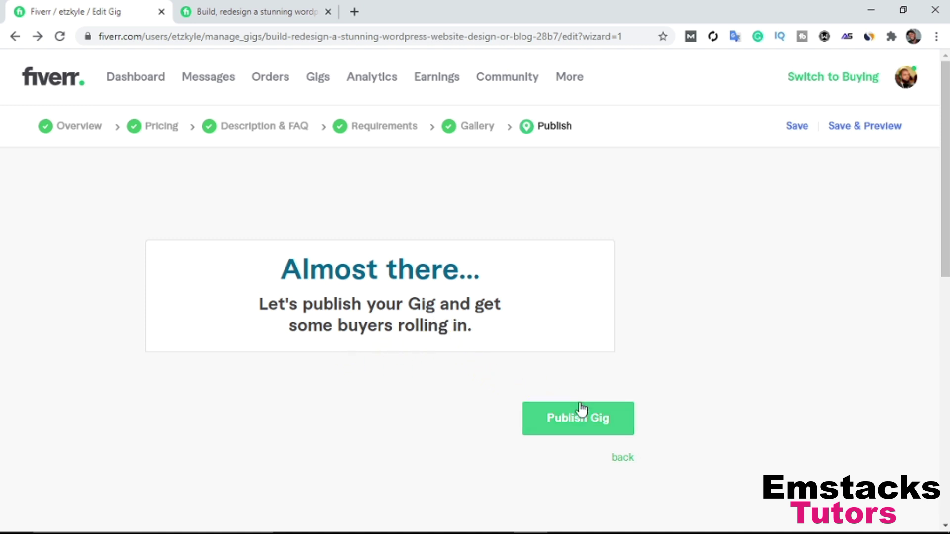
- Publish the gig, look through the suggested courses, and finish the wizard to return to the gigs list
click(580, 428)
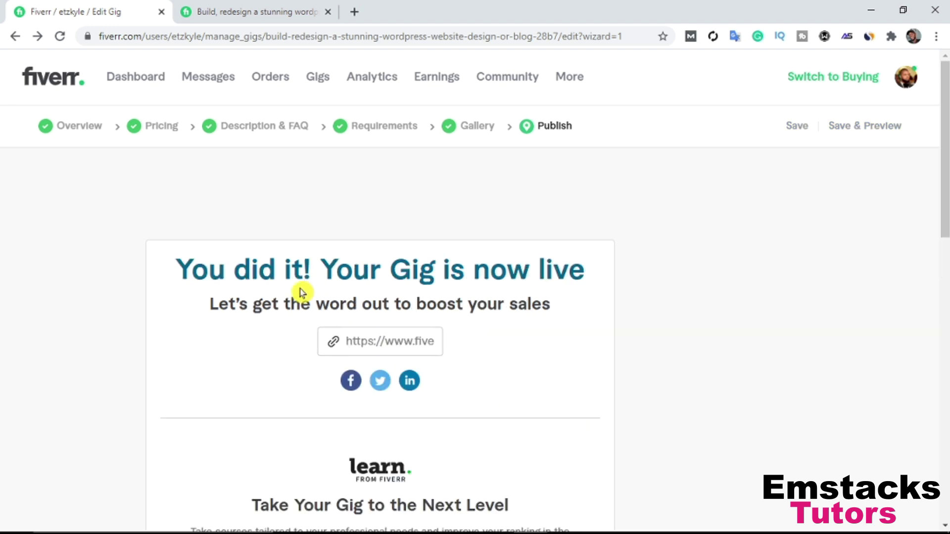
scroll(376, 316, down, 2)
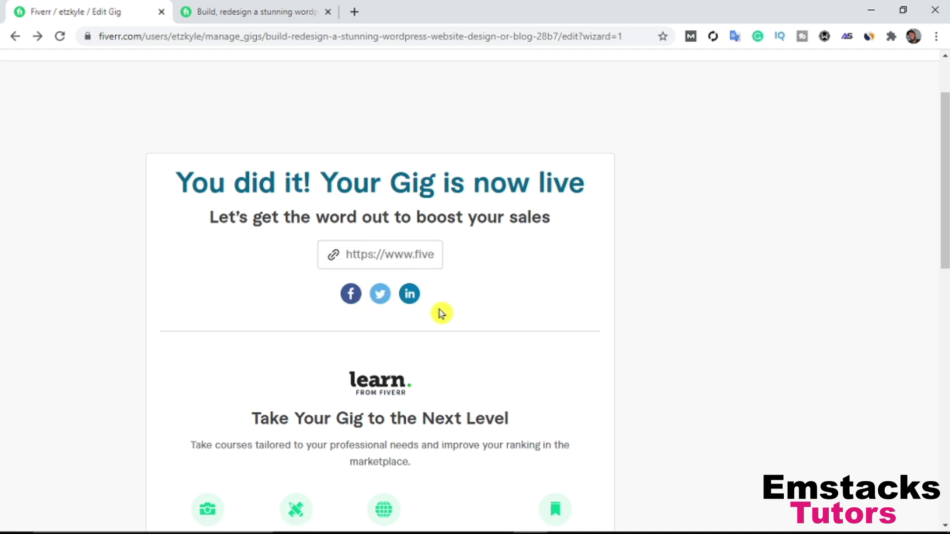
scroll(425, 356, down, 8)
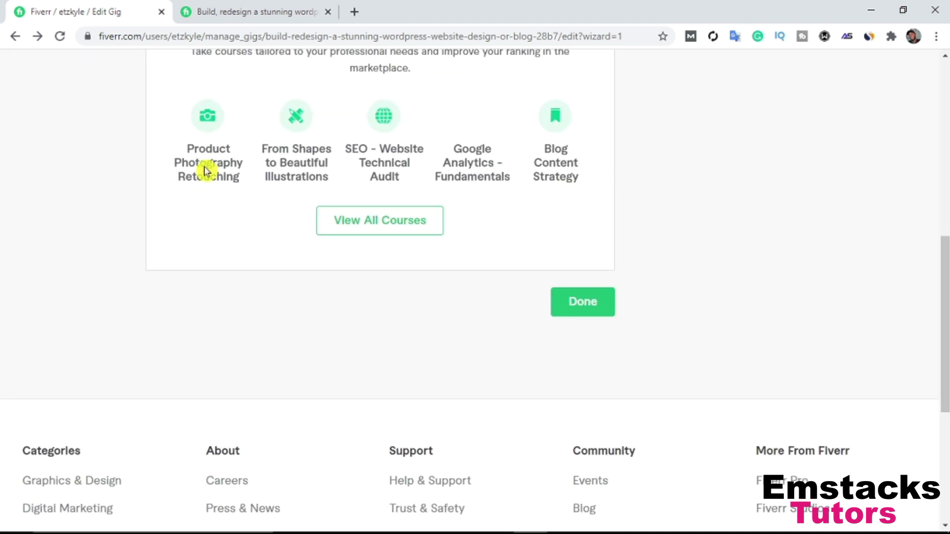
click(577, 304)
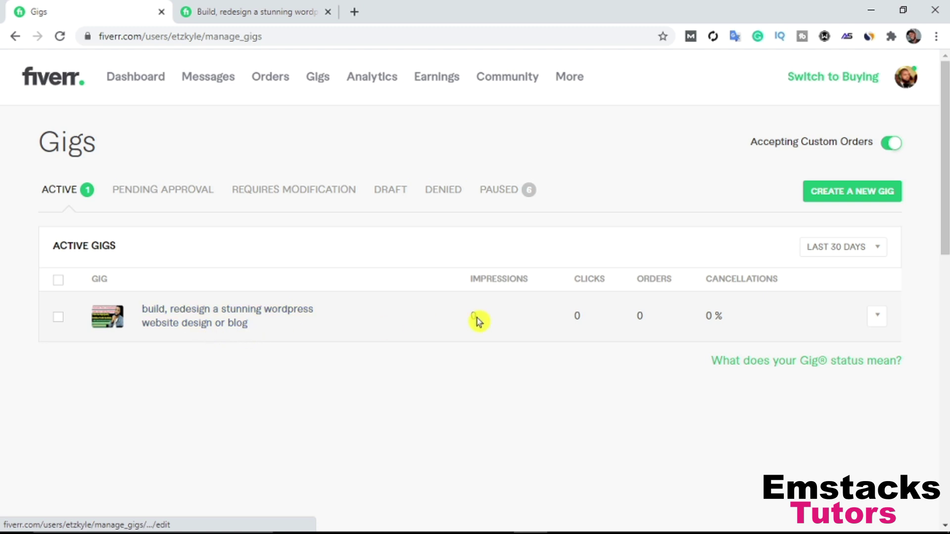
- Preview the newly published WordPress website design gig from the list of active gigs
click(876, 319)
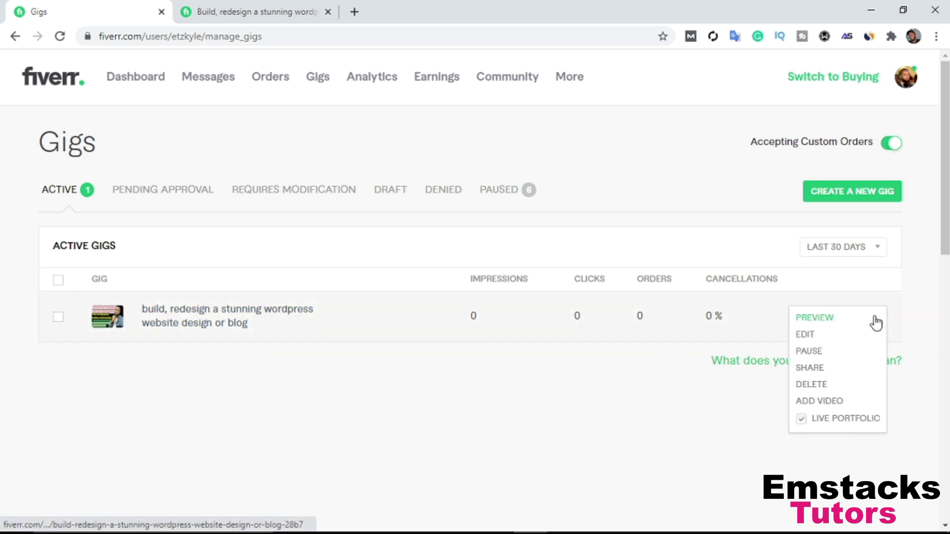
click(828, 319)
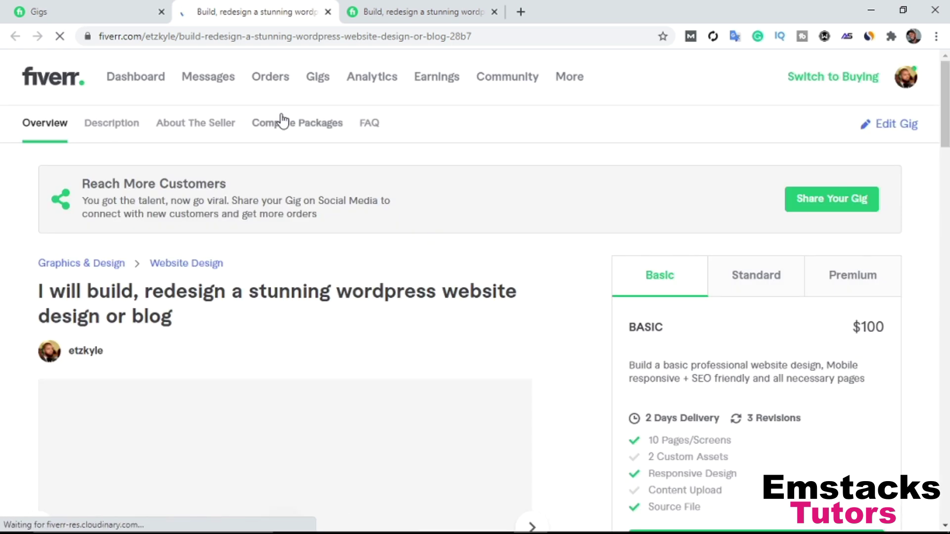
click(575, 309)
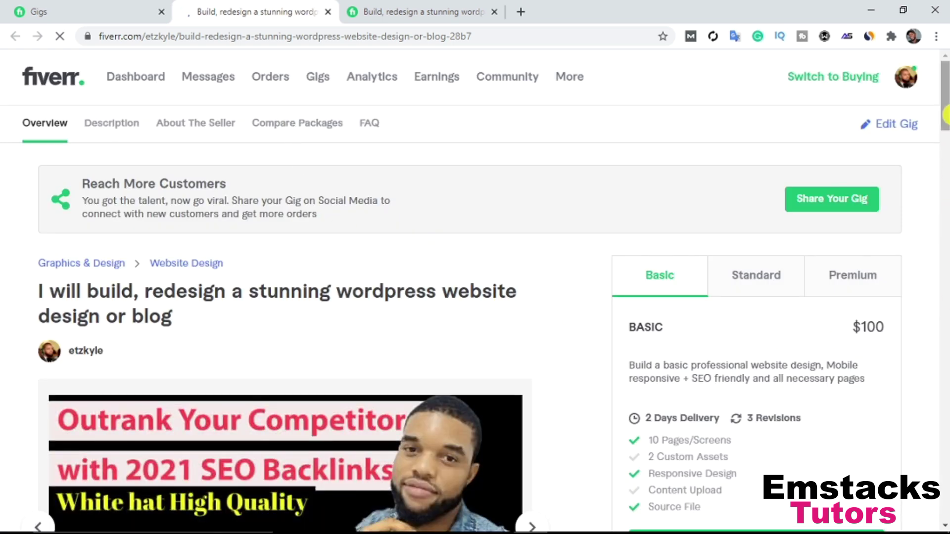
- Browse the published gig's gallery through the web development picture to the multi-device mockup
scroll(592, 212, down, 8)
scroll(592, 212, up, 3)
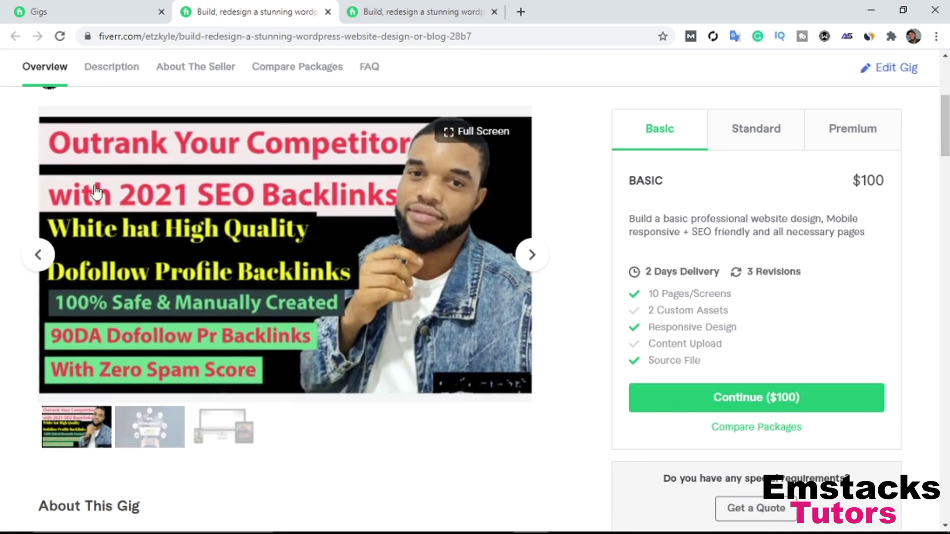
click(531, 256)
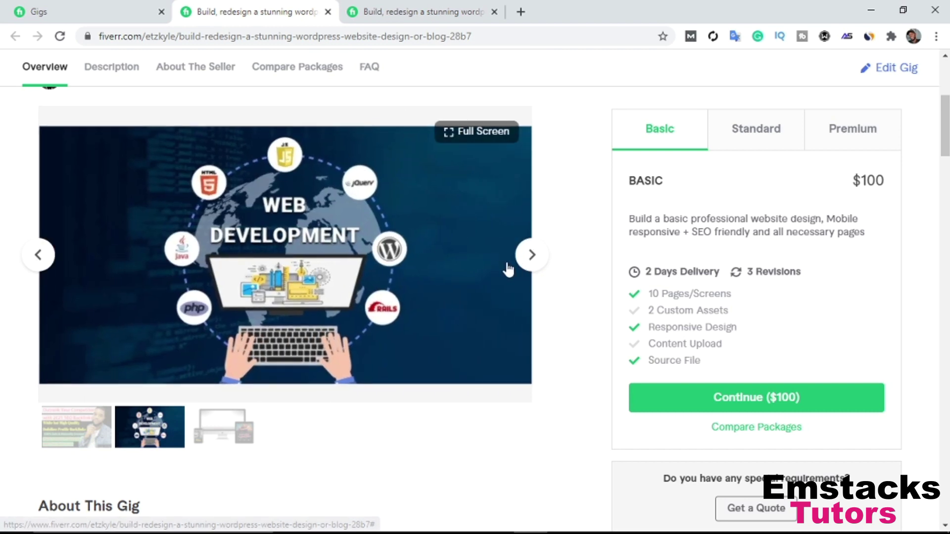
click(528, 263)
scroll(642, 252, up, 5)
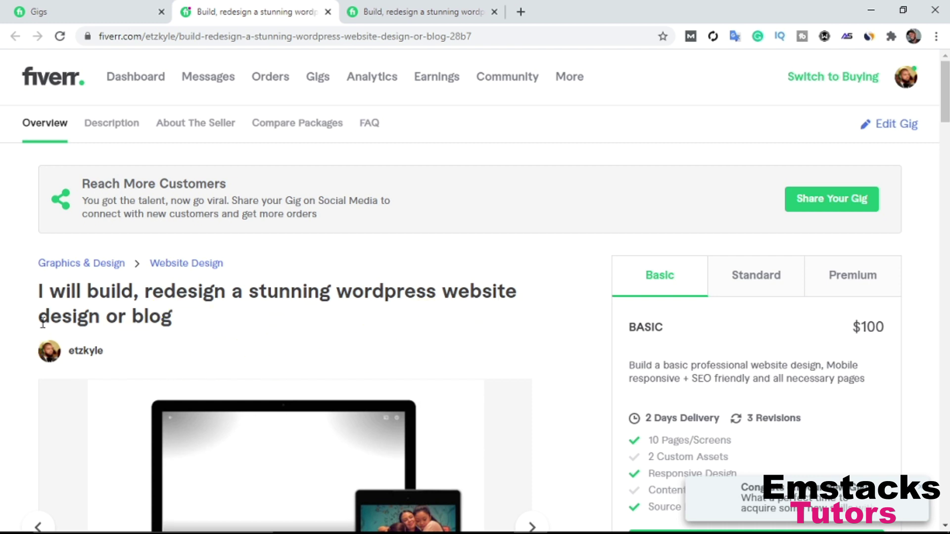
- Compare the gig's Basic, Standard and Premium package details, ending on the Premium package
scroll(620, 359, down, 1)
scroll(620, 360, down, 1)
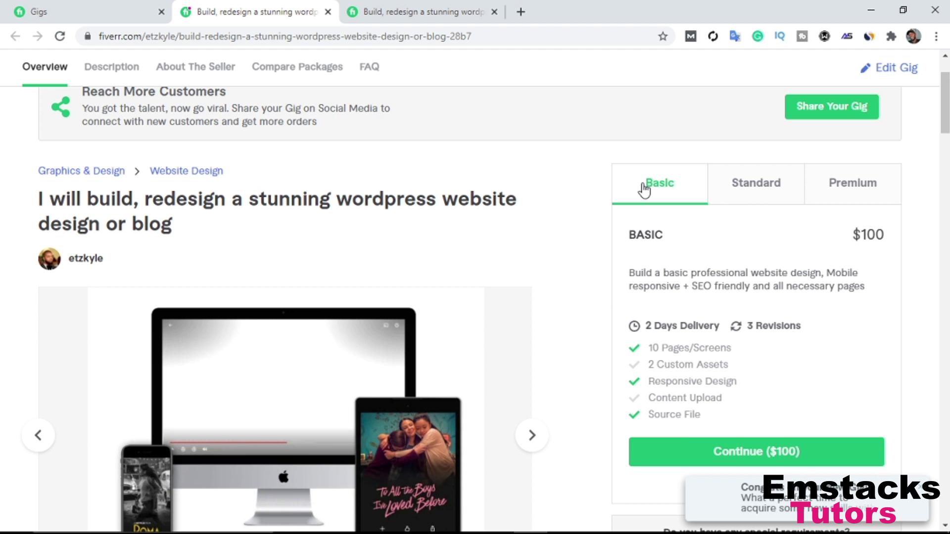
scroll(821, 425, down, 2)
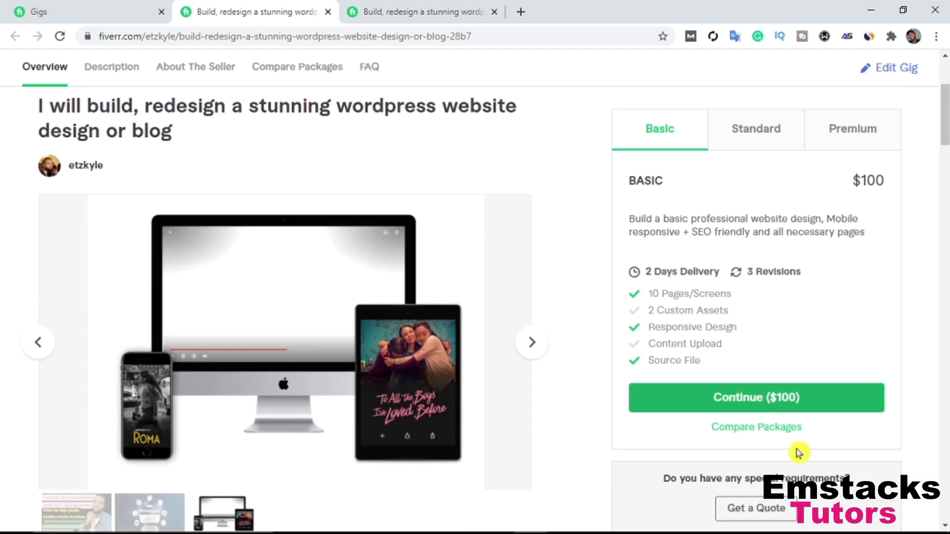
click(743, 135)
click(861, 154)
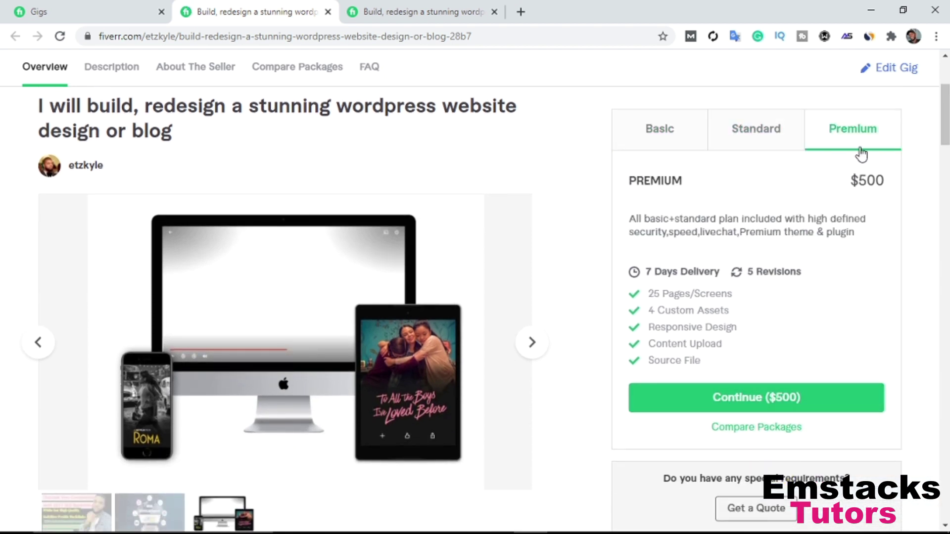
click(660, 148)
click(759, 141)
click(831, 138)
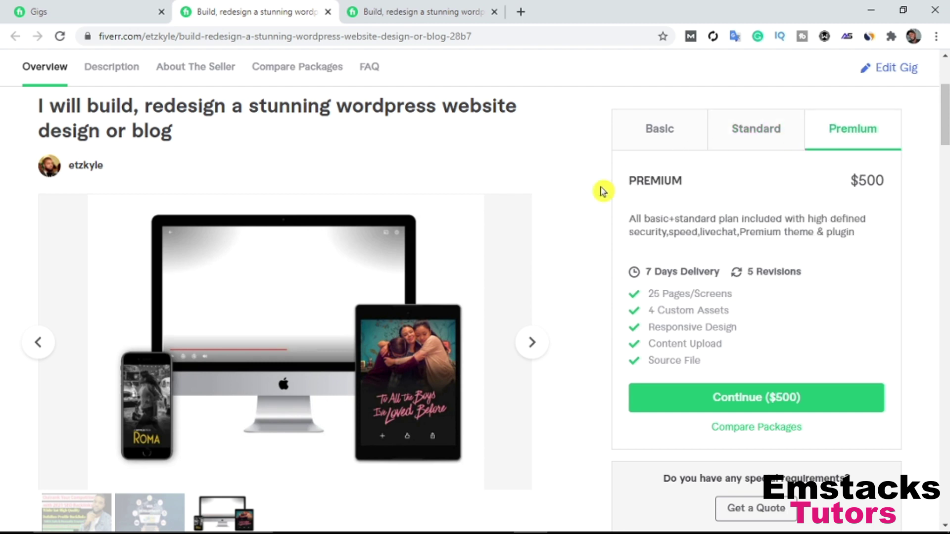
- Review the rest of the gig page: description, seller profile, package comparison table, FAQ and related tags
scroll(389, 270, down, 4)
scroll(276, 295, down, 3)
scroll(255, 263, down, 10)
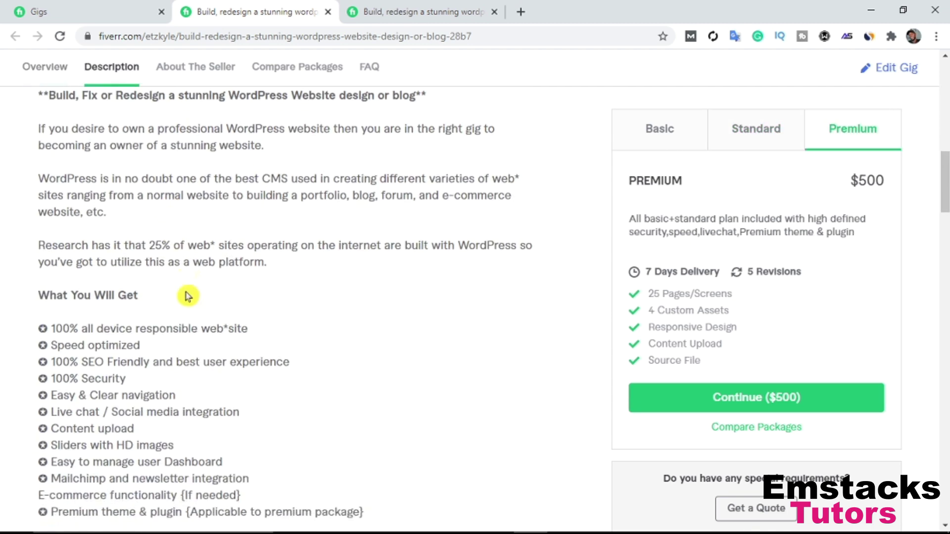
scroll(184, 315, down, 14)
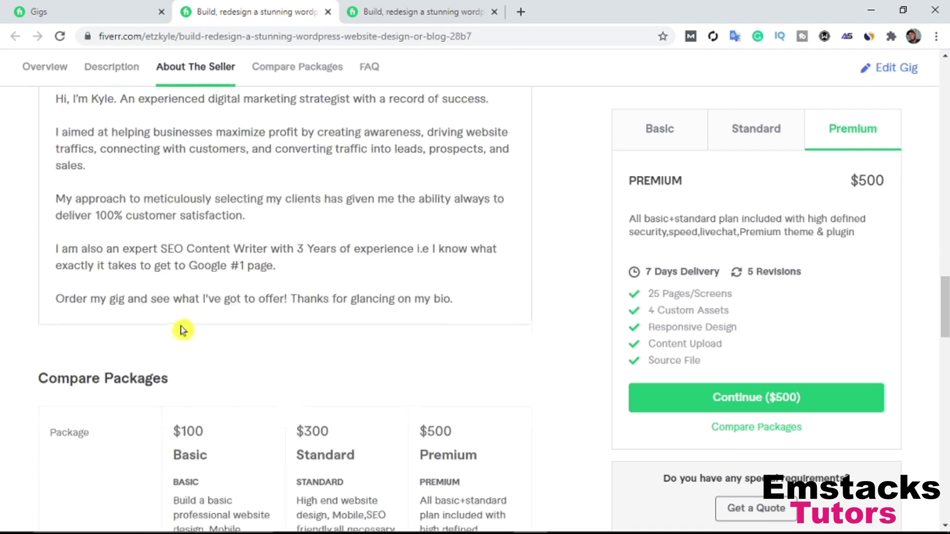
scroll(254, 194, up, 3)
scroll(416, 354, down, 4)
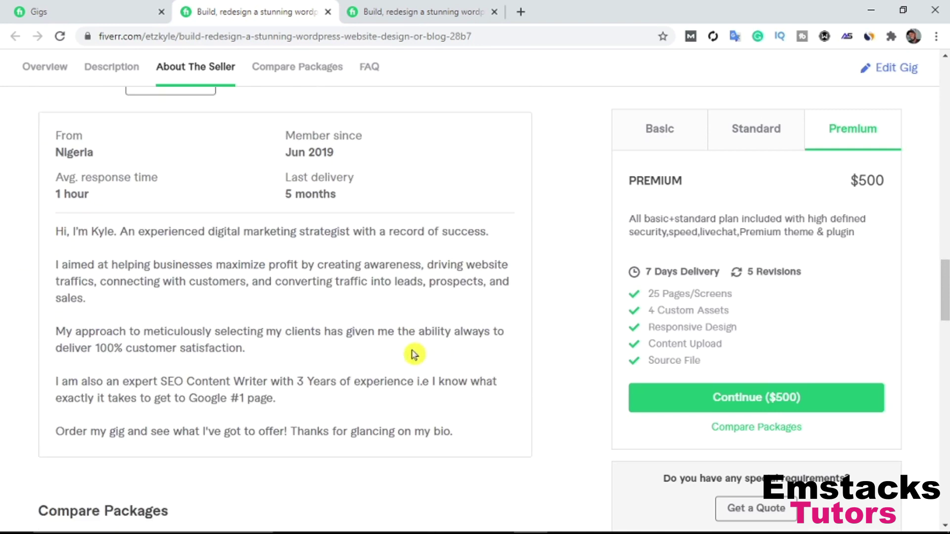
scroll(299, 356, down, 4)
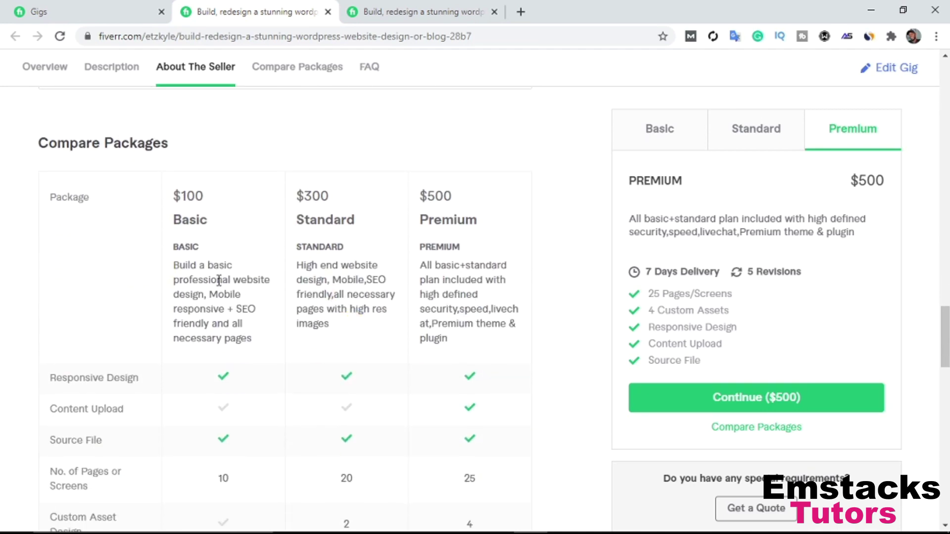
scroll(219, 280, down, 11)
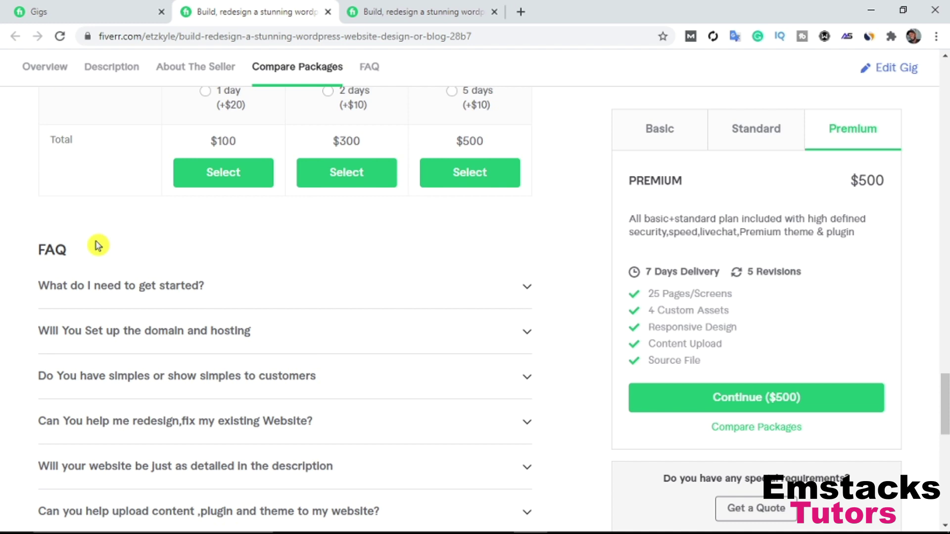
scroll(98, 246, down, 2)
scroll(244, 378, down, 6)
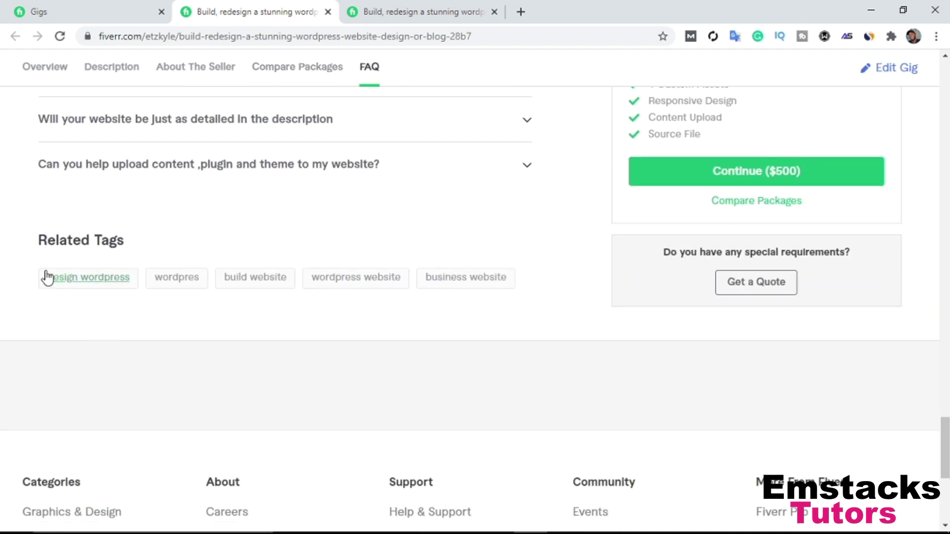
- Look through the older WordPress gig's page, including its description and seller sections, for comparison
click(357, 8)
scroll(450, 365, down, 20)
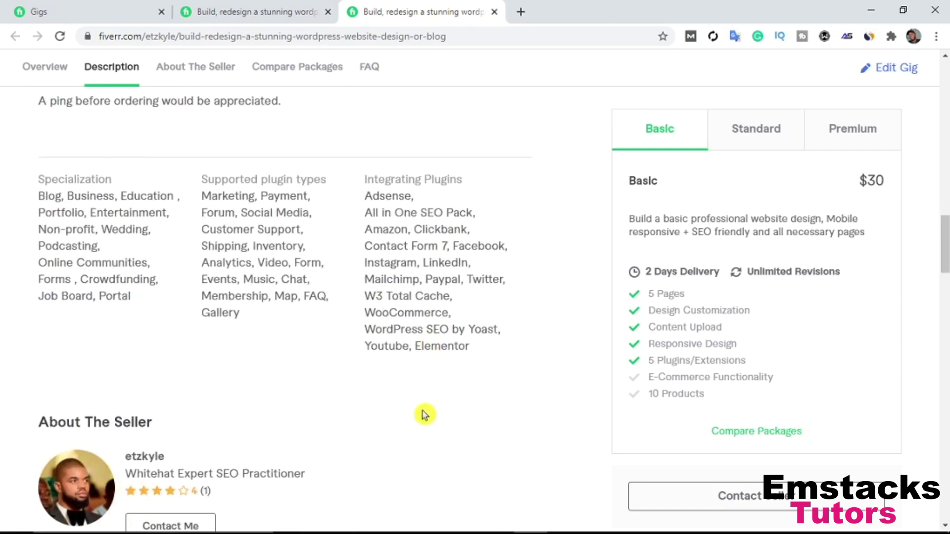
scroll(422, 388, down, 15)
- Return to the newly published gig and review its page from the related tags back up to the title
click(278, 6)
scroll(323, 299, up, 4)
scroll(323, 301, up, 15)
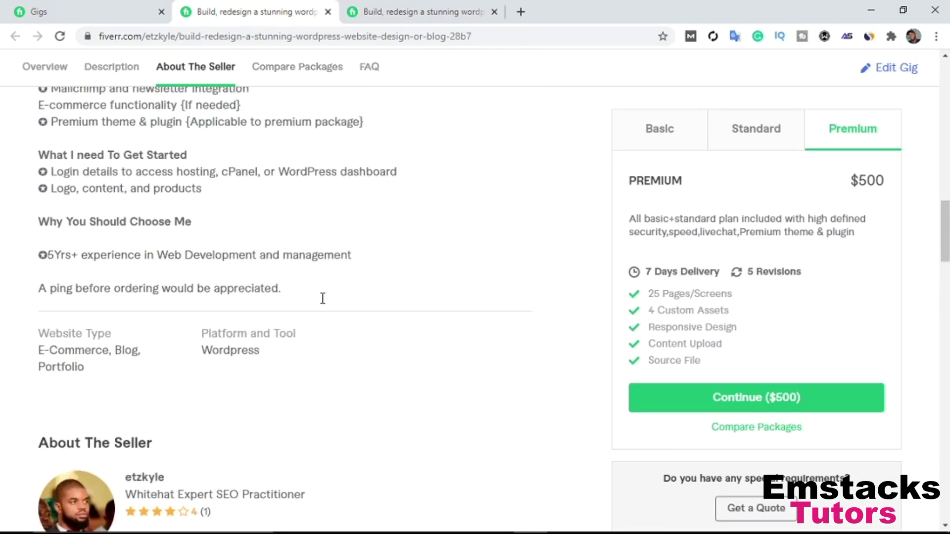
scroll(323, 298, up, 12)
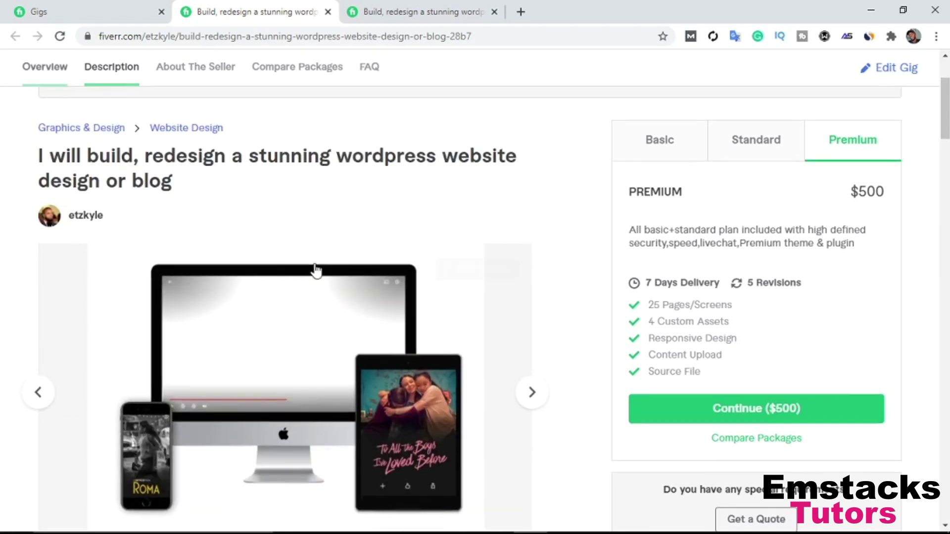
scroll(316, 271, up, 3)
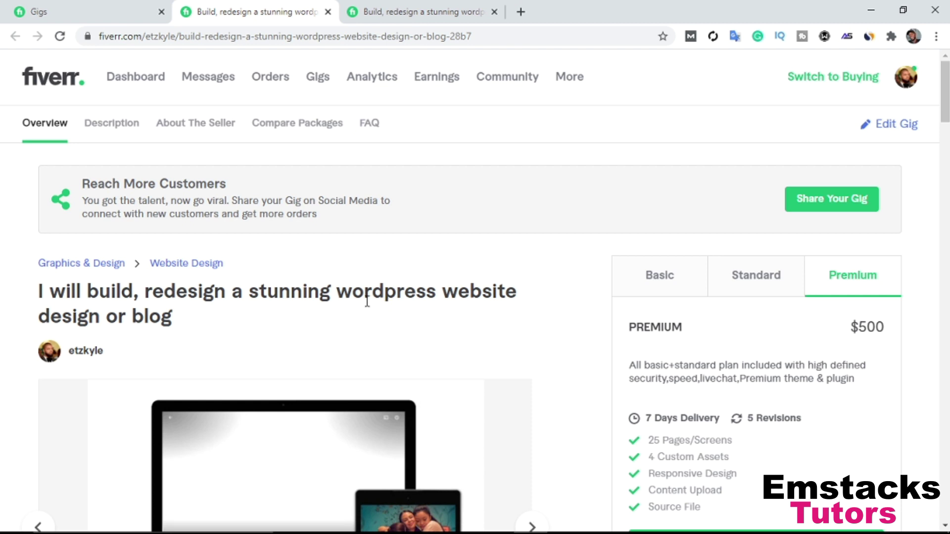
mouse_move(404, 411)
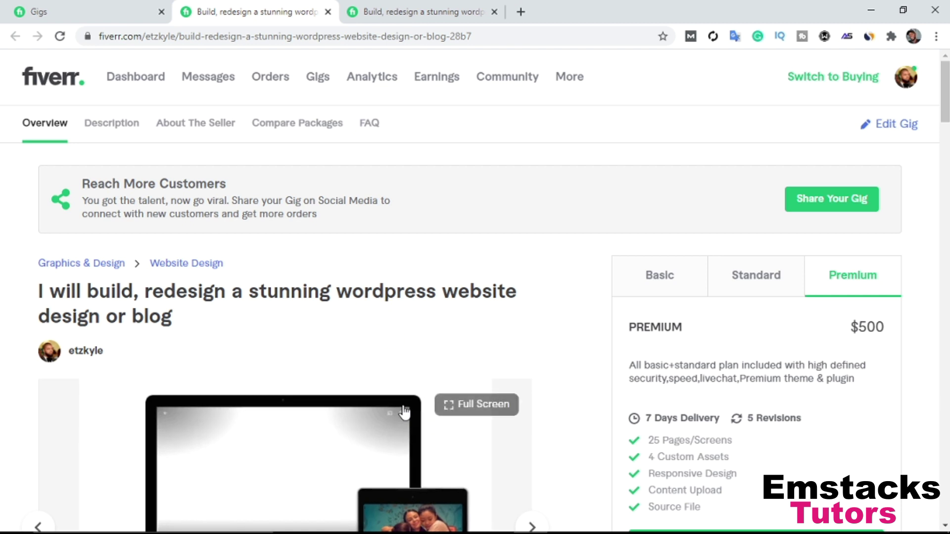